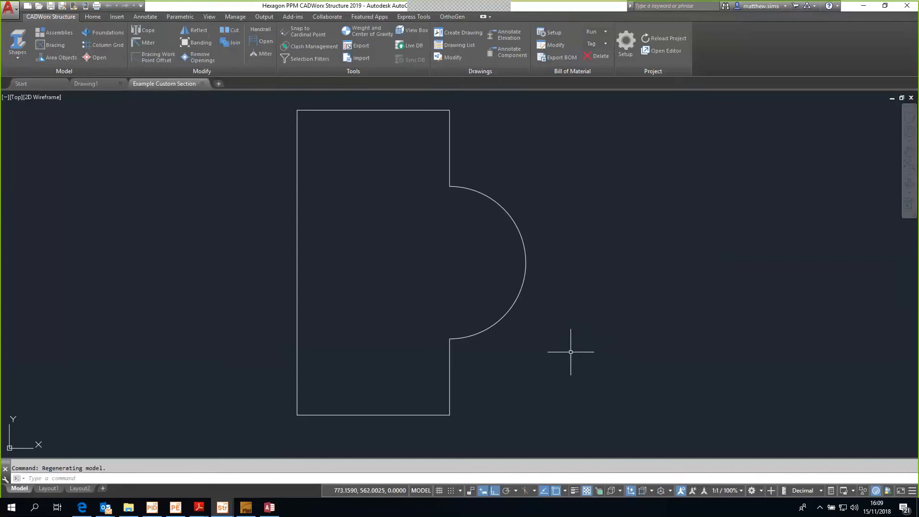
- Select the whole profile and examine its geometric and dimensional constraints alongside the available parametric constraint tools
{"action": "left_click", "coordinate": [570, 351]}
{"action": "left_click", "coordinate": [411, 209]}
{"action": "scroll", "coordinate": [421, 330], "scroll_direction": "down", "scroll_amount": 8}
{"action": "left_click", "coordinate": [418, 337]}
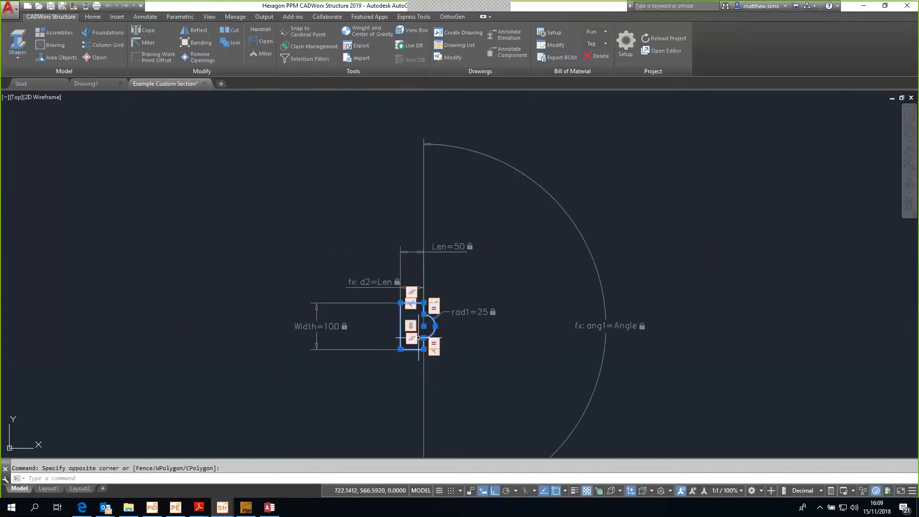
{"action": "scroll", "coordinate": [414, 364], "scroll_direction": "up", "scroll_amount": 2}
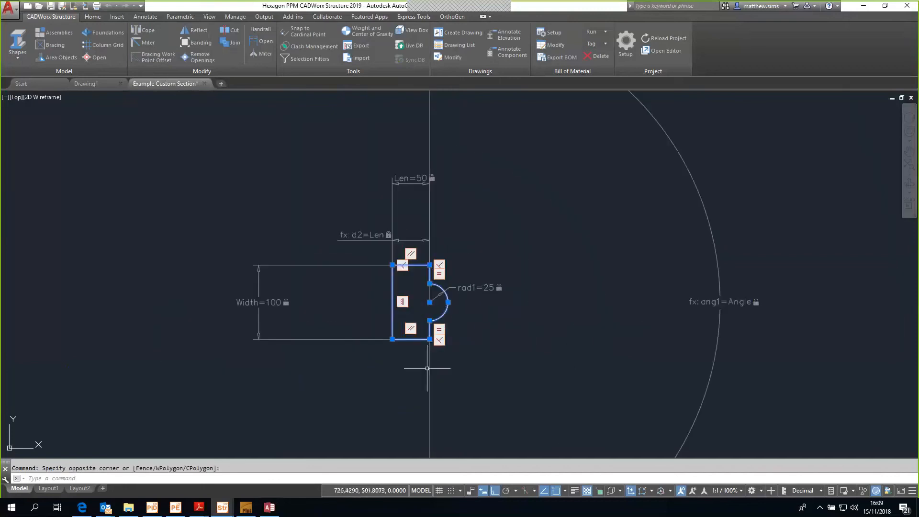
{"action": "scroll", "coordinate": [424, 335], "scroll_direction": "up", "scroll_amount": 2}
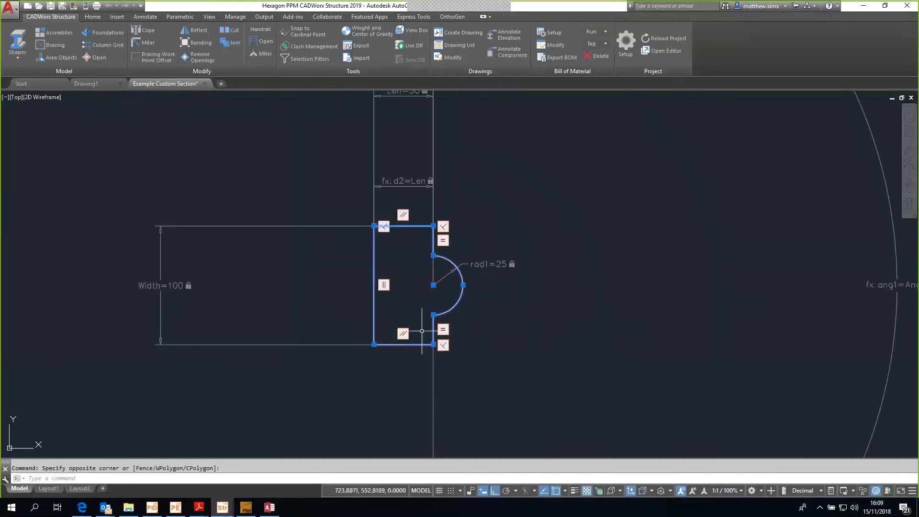
{"action": "left_click", "coordinate": [179, 17]}
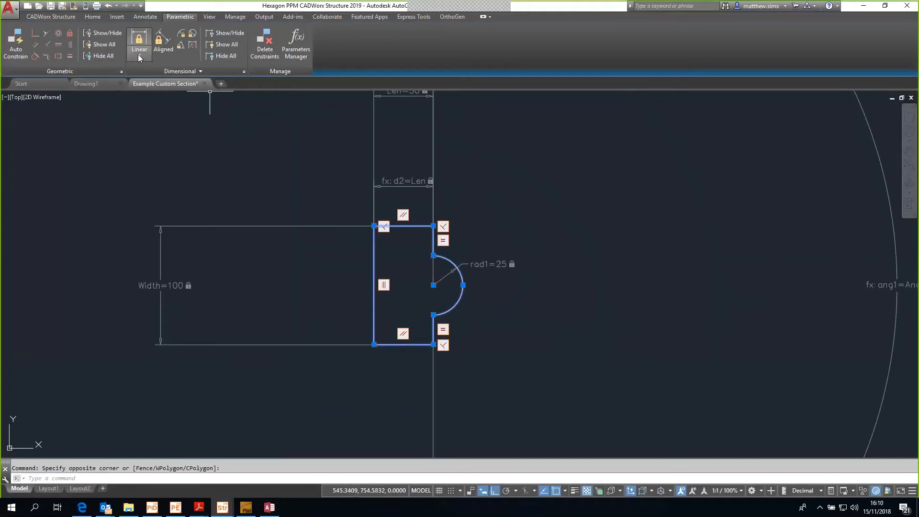
{"action": "scroll", "coordinate": [402, 254], "scroll_direction": "up", "scroll_amount": 2}
{"action": "middle_click_drag", "start_coordinate": [408, 261], "coordinate": [336, 236]}
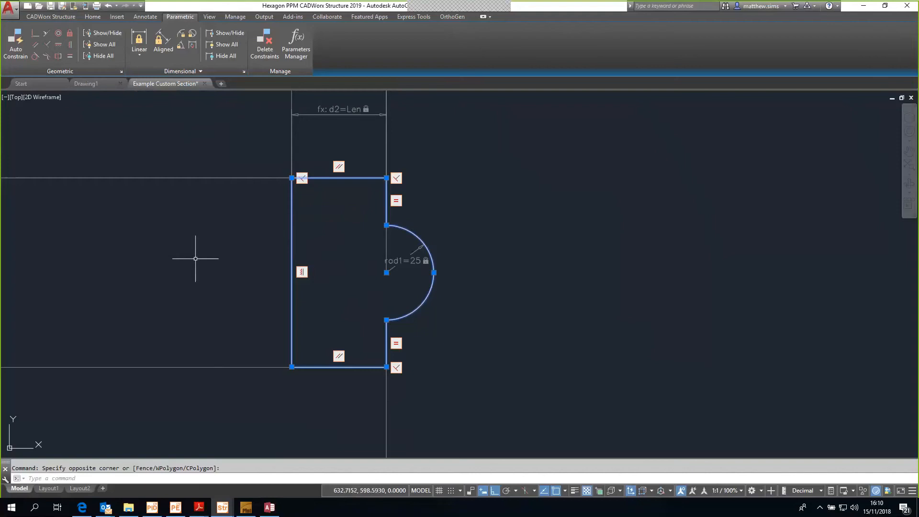
{"action": "scroll", "coordinate": [195, 258], "scroll_direction": "down", "scroll_amount": 2}
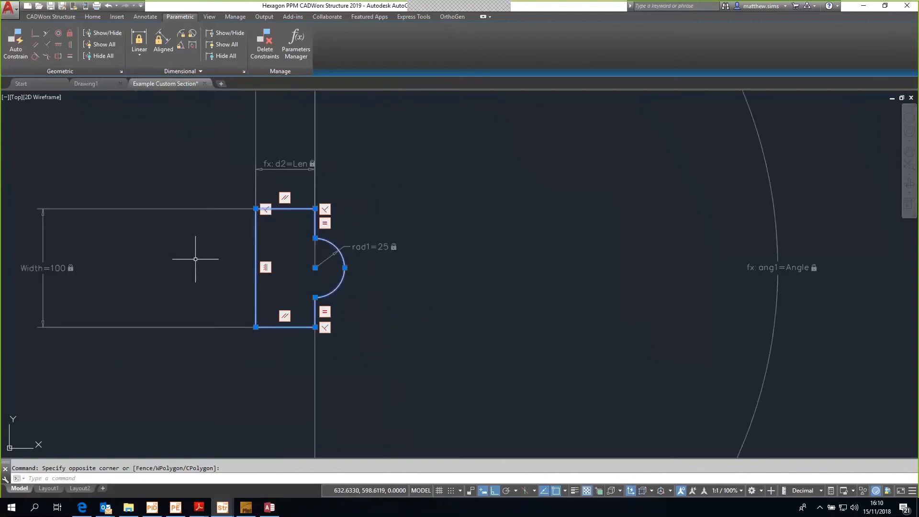
{"action": "middle_click_drag", "start_coordinate": [195, 259], "coordinate": [267, 273]}
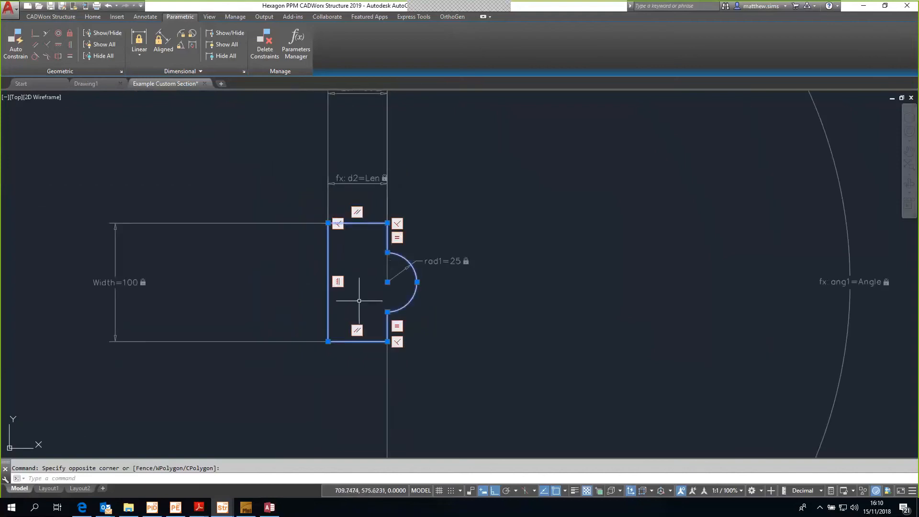
{"action": "scroll", "coordinate": [359, 300], "scroll_direction": "up", "scroll_amount": 2}
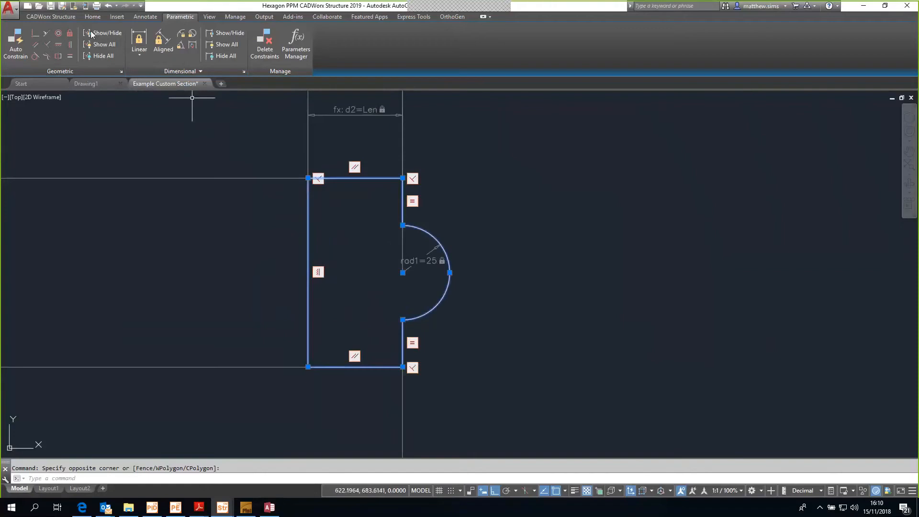
- Open the structural Shapes tool and choose Custom Section as the section type
{"action": "left_click", "coordinate": [51, 17]}
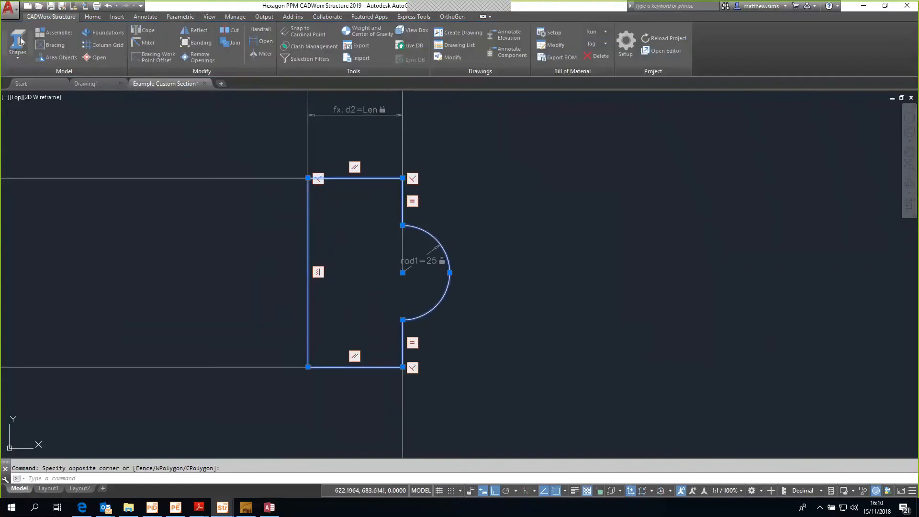
{"action": "left_click", "coordinate": [20, 41]}
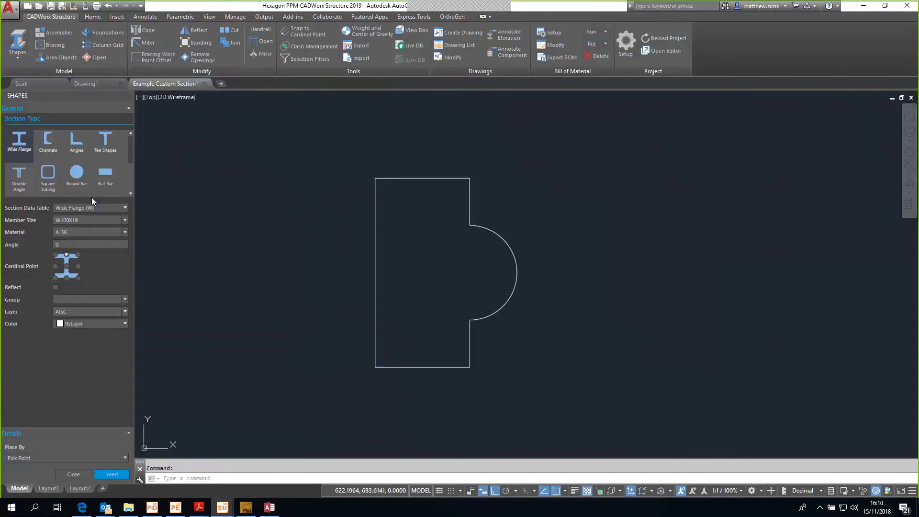
{"action": "scroll", "coordinate": [131, 167], "scroll_direction": "down", "scroll_amount": 3}
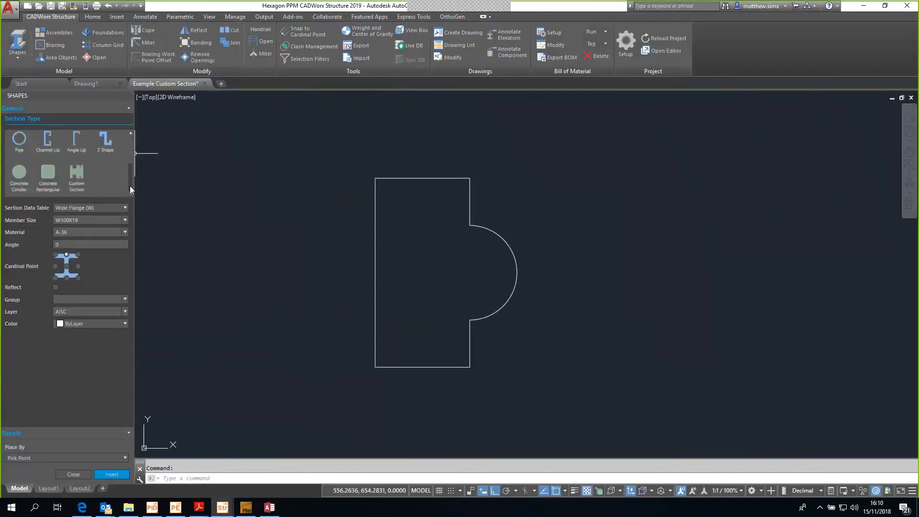
{"action": "left_click", "coordinate": [76, 174]}
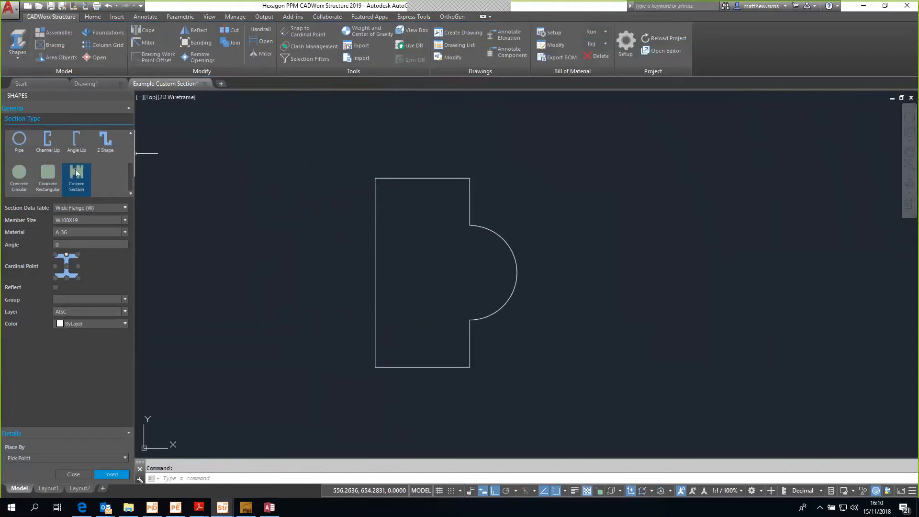
{"action": "left_click", "coordinate": [76, 173]}
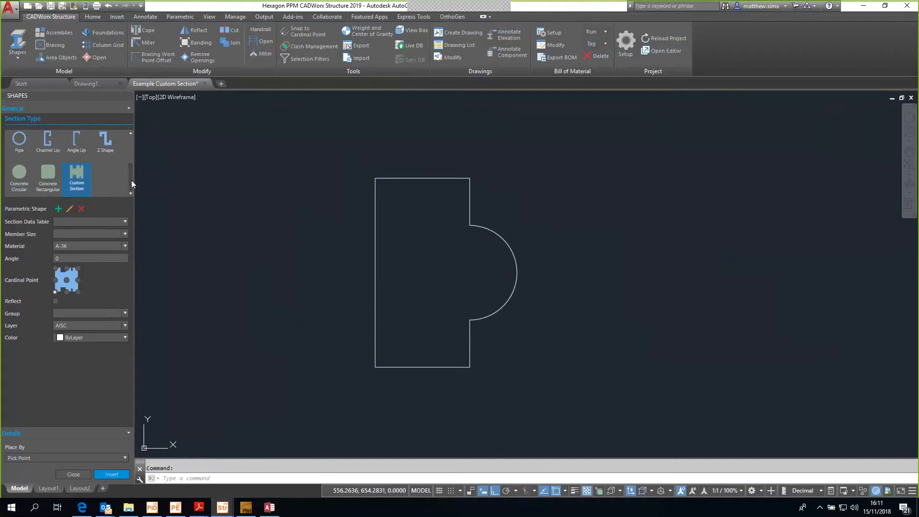
{"action": "left_click_drag", "start_coordinate": [131, 180], "coordinate": [125, 153]}
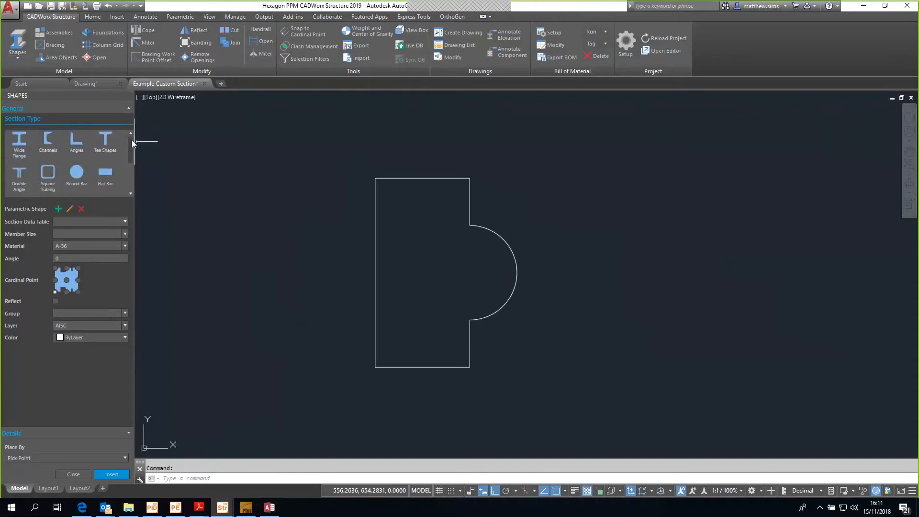
{"action": "left_click_drag", "start_coordinate": [128, 145], "coordinate": [131, 177]}
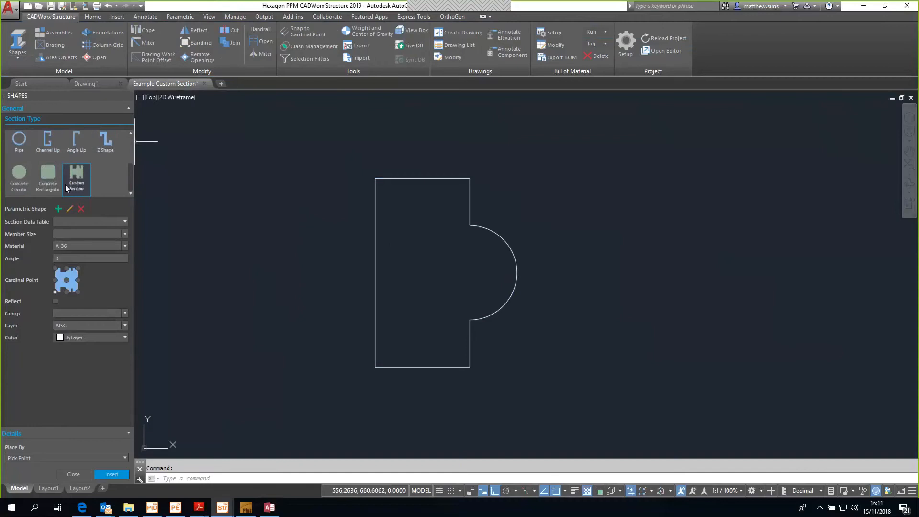
- Add a parametric shape from the complete profile and save its drawing file as cust in the C:\Work\SR folder
{"action": "left_click", "coordinate": [58, 209]}
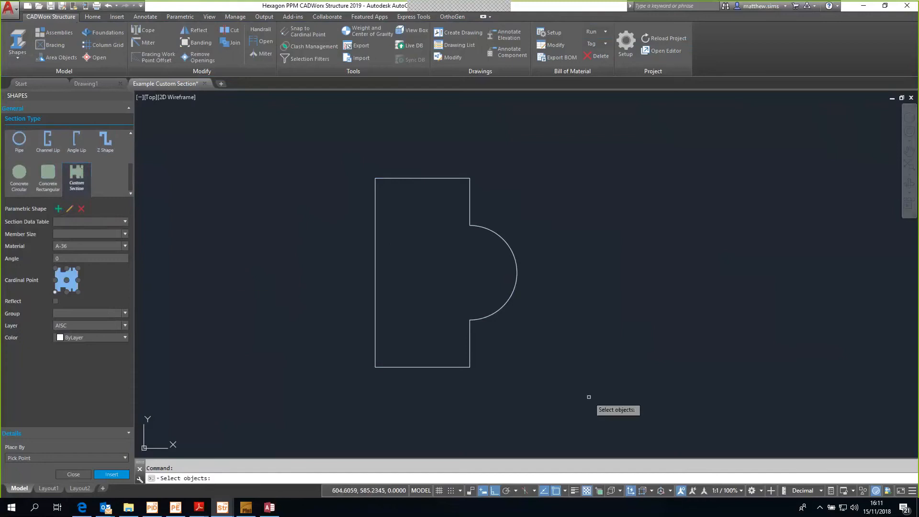
{"action": "left_click", "coordinate": [589, 396]}
{"action": "left_click", "coordinate": [374, 185]}
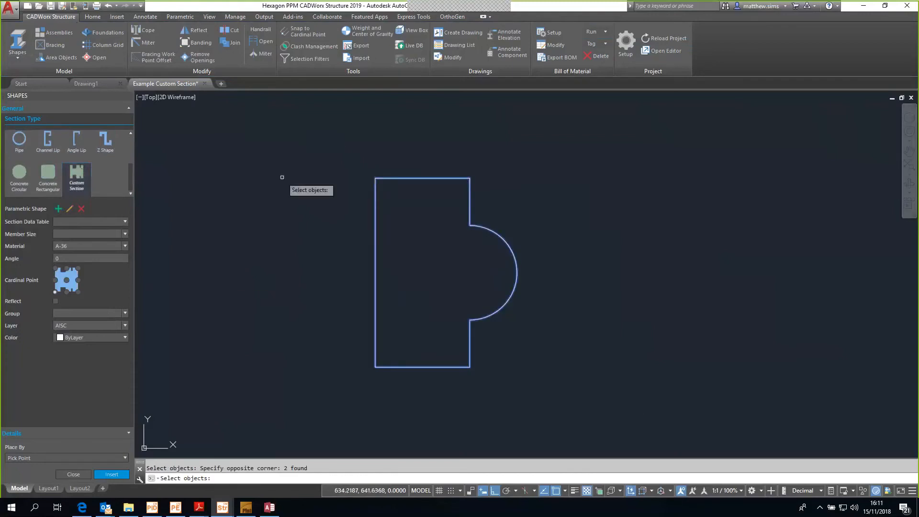
{"action": "key", "text": "Return"}
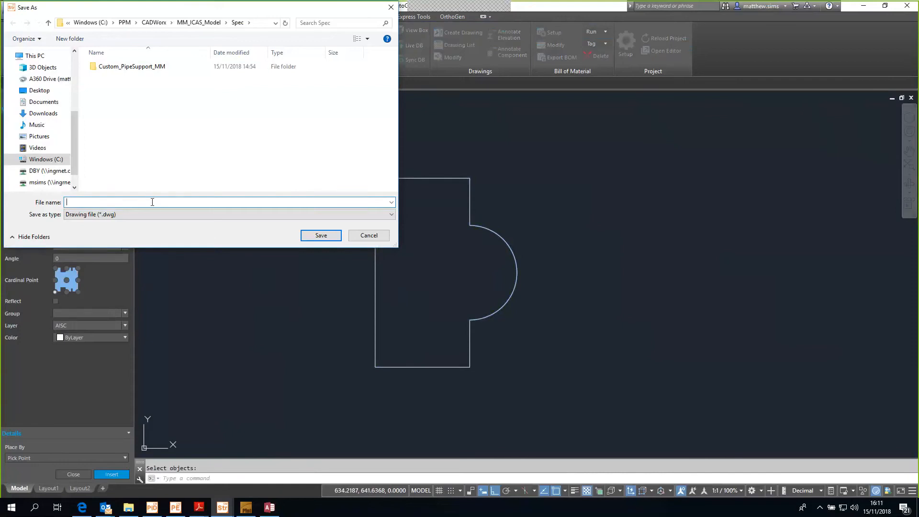
{"action": "type", "text": "cust"}
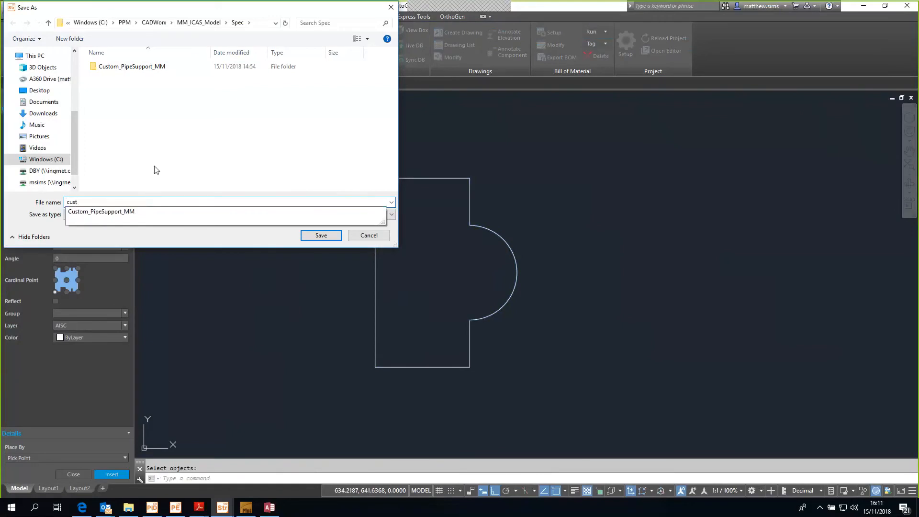
{"action": "scroll", "coordinate": [73, 107], "scroll_direction": "up", "scroll_amount": 5}
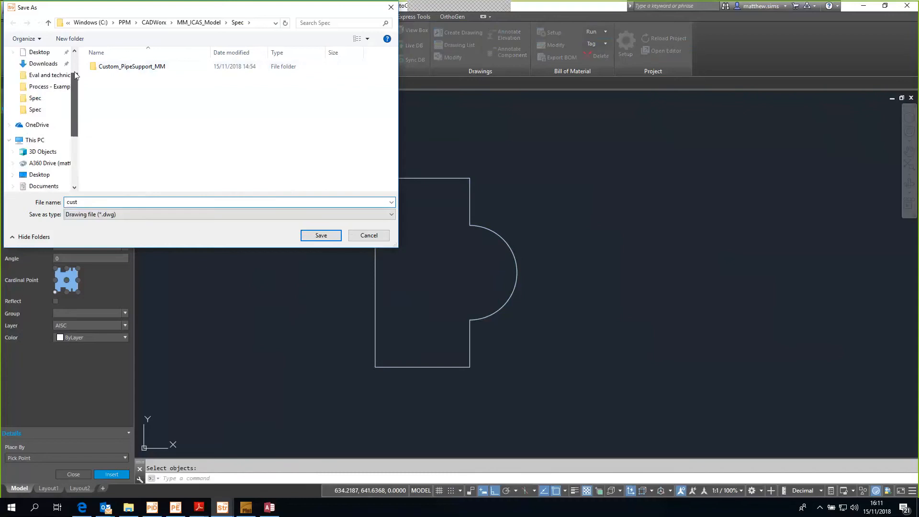
{"action": "left_click", "coordinate": [43, 87]}
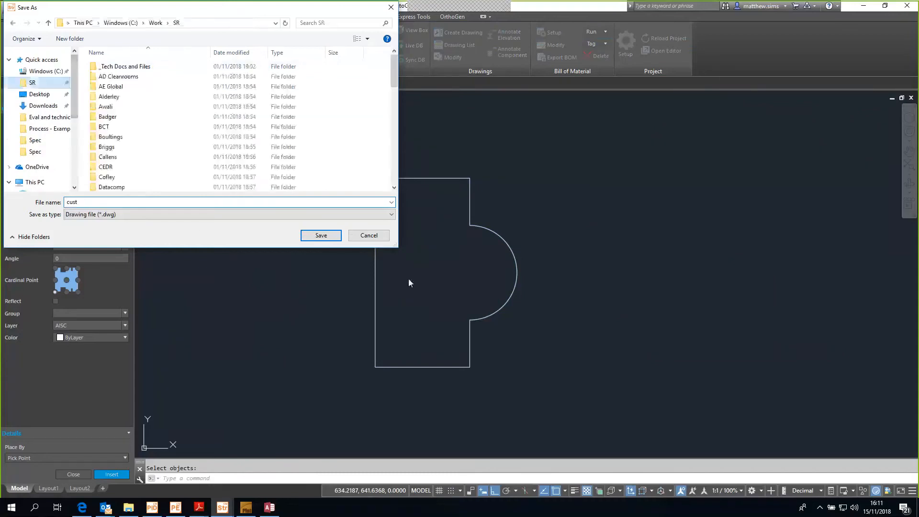
{"action": "left_click", "coordinate": [321, 235]}
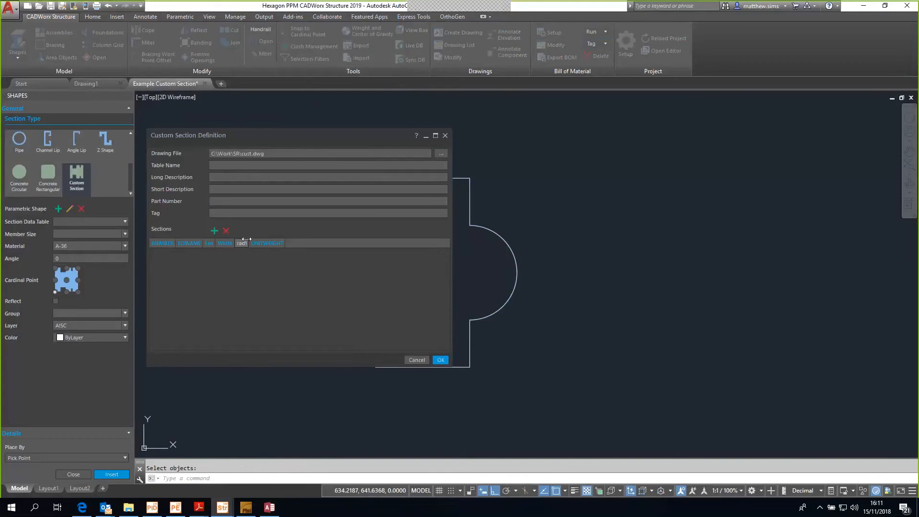
- Review the description fields and section parameter columns of the Custom Section Definition, and dismiss it without defining any section
{"action": "mouse_move", "coordinate": [249, 243]}
{"action": "left_mouse_down"}
{"action": "mouse_move", "coordinate": [286, 244]}
{"action": "mouse_move", "coordinate": [249, 242]}
{"action": "left_mouse_up"}
{"action": "left_click_drag", "start_coordinate": [354, 136], "coordinate": [176, 164]}
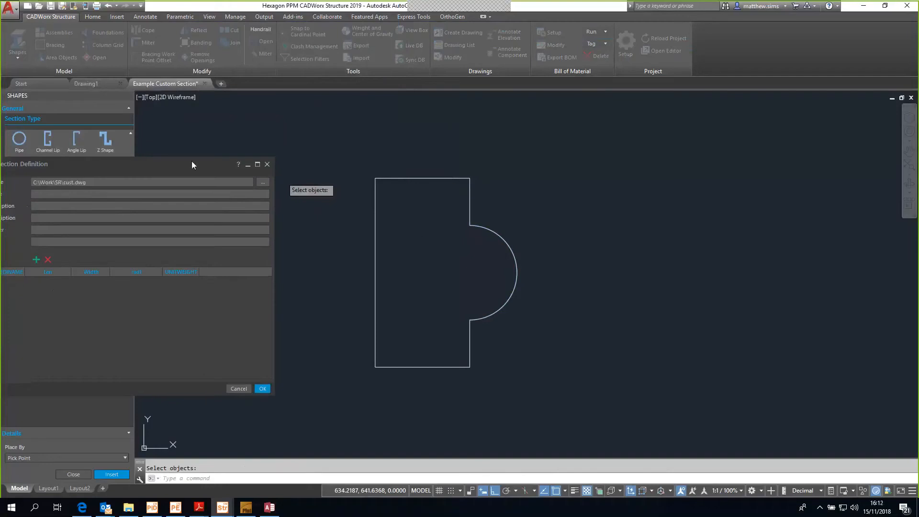
{"action": "key", "text": "Return"}
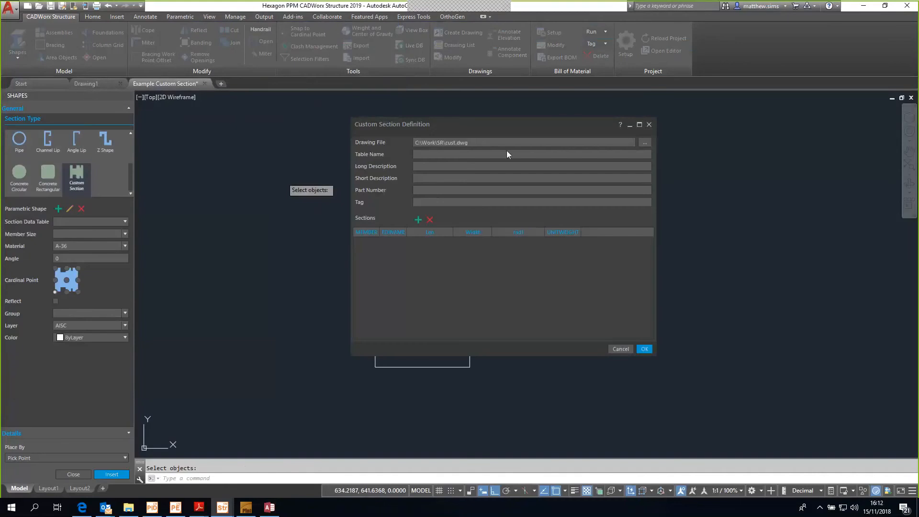
{"action": "left_click_drag", "start_coordinate": [459, 125], "coordinate": [361, 382]}
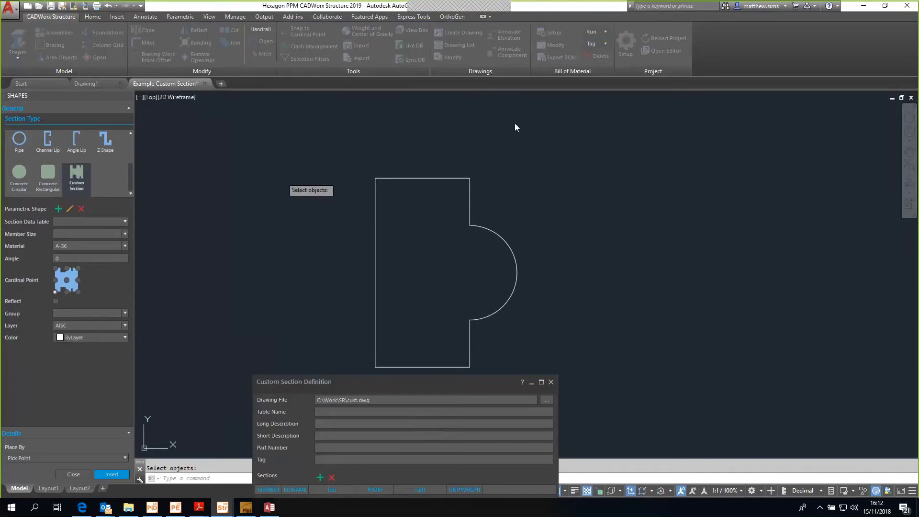
{"action": "left_click_drag", "start_coordinate": [453, 380], "coordinate": [515, 124]}
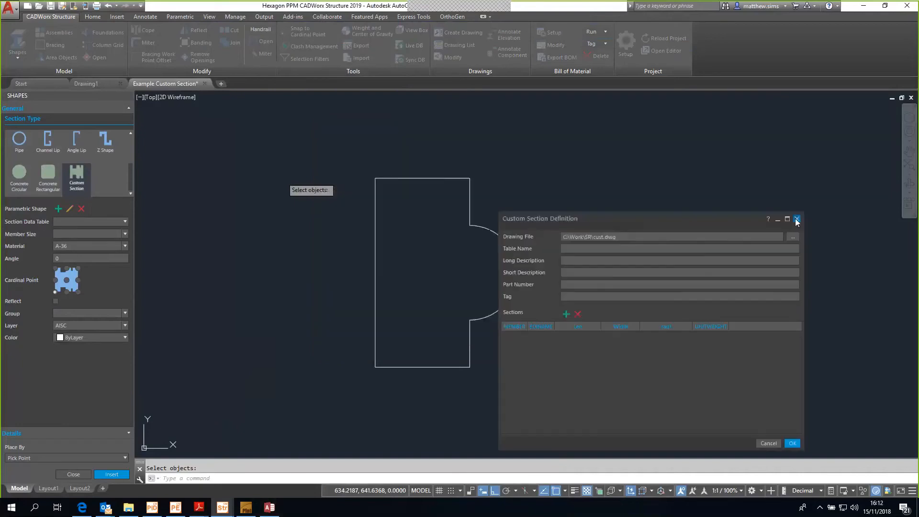
{"action": "left_click", "coordinate": [795, 218]}
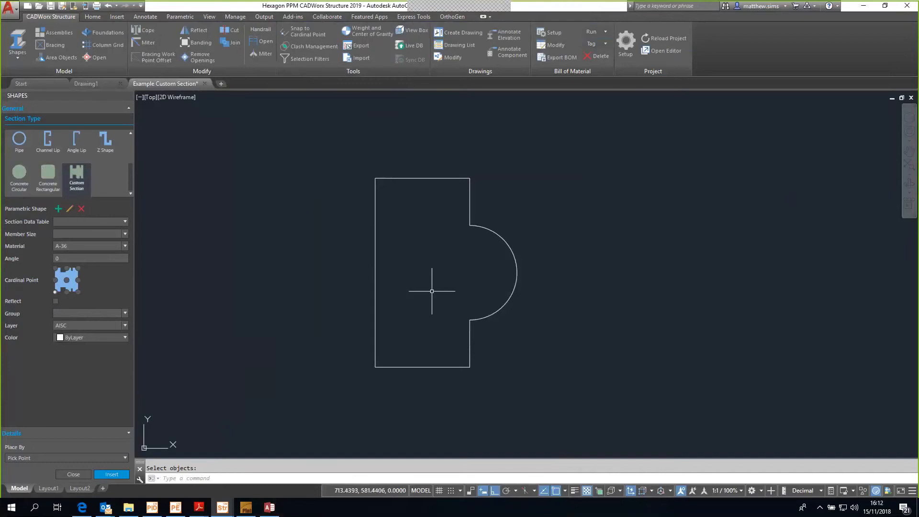
- Draw a circle of radius 10 centred midway between the rectangle's lower-left and upper-right corners
{"action": "type", "text": "ci"}
{"action": "key", "text": "Return"}
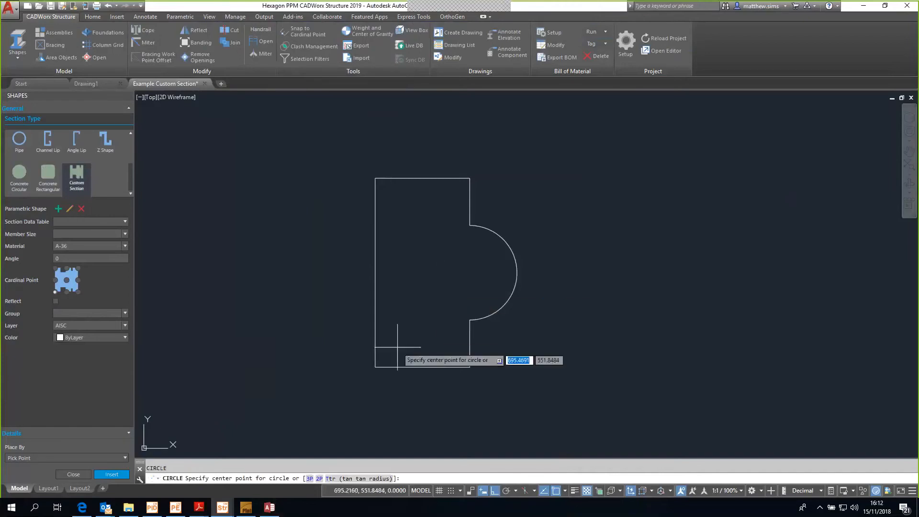
{"action": "right_click", "coordinate": [373, 369], "text": "shift"}
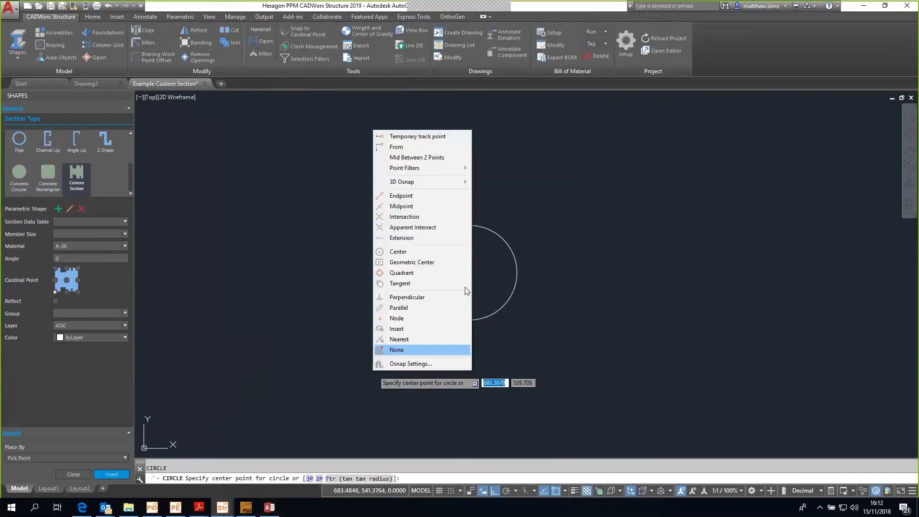
{"action": "left_click", "coordinate": [416, 157]}
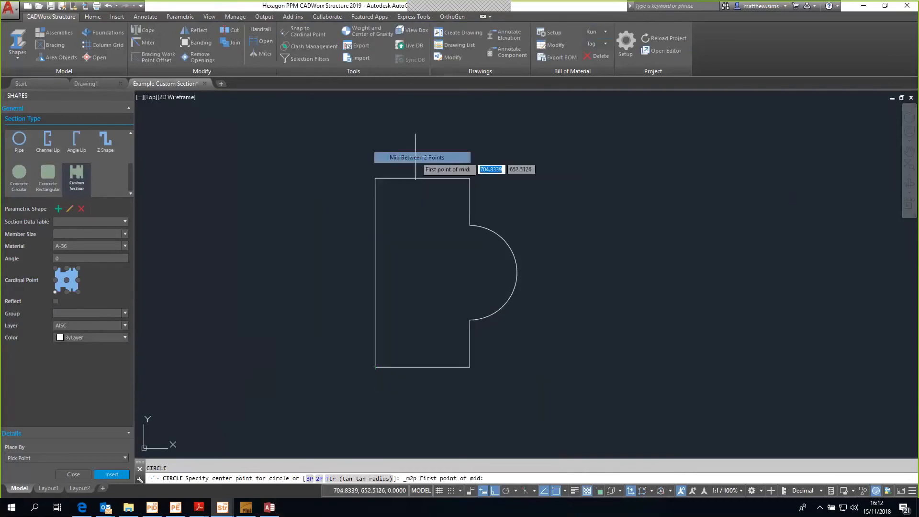
{"action": "left_click", "coordinate": [375, 367]}
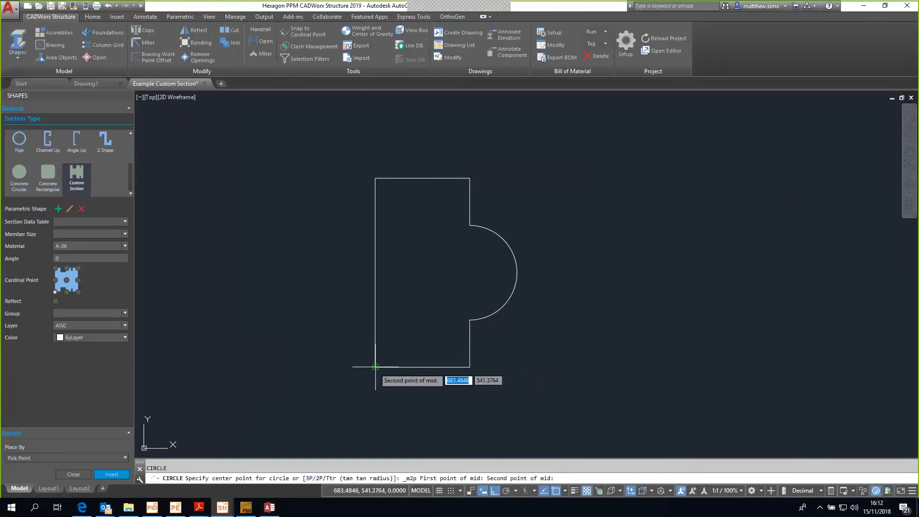
{"action": "left_click", "coordinate": [469, 178]}
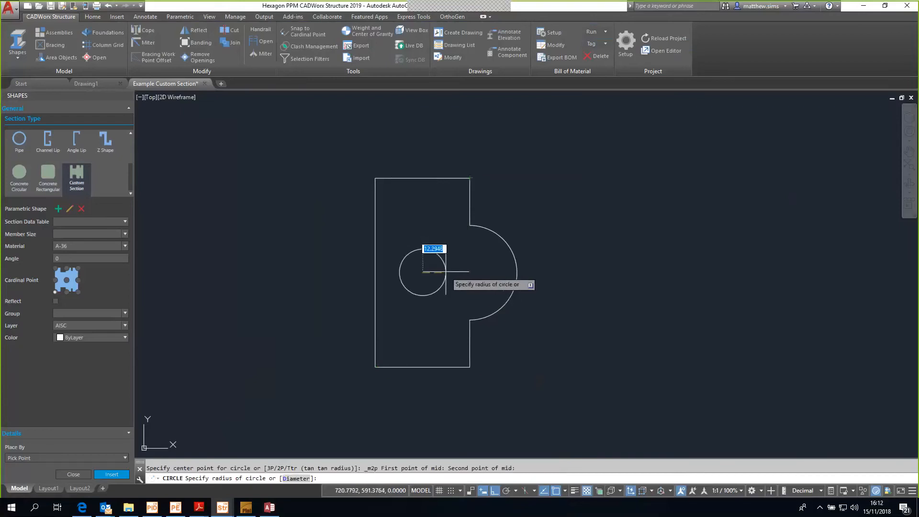
{"action": "type", "text": "10"}
{"action": "key", "text": "Return"}
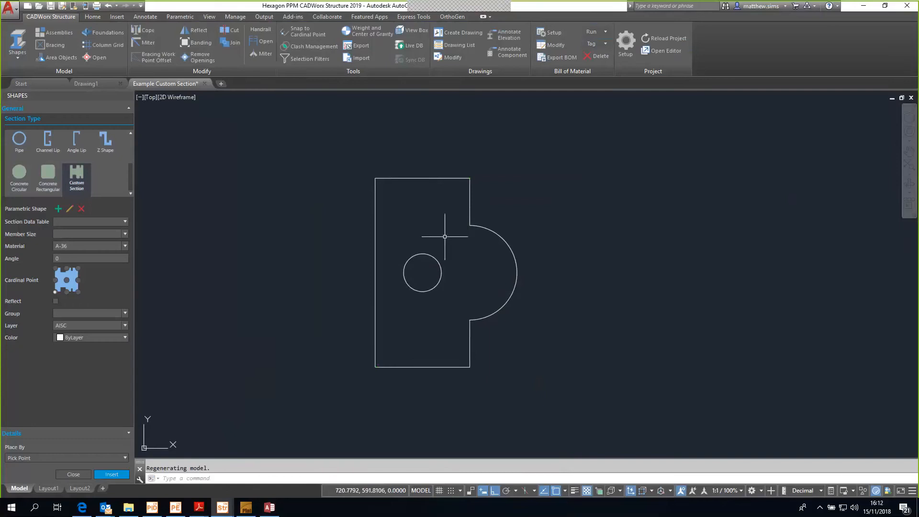
- Examine the parametric constraint tools and inspect the new circle within the complete profile
{"action": "scroll", "coordinate": [415, 269], "scroll_direction": "up", "scroll_amount": 2}
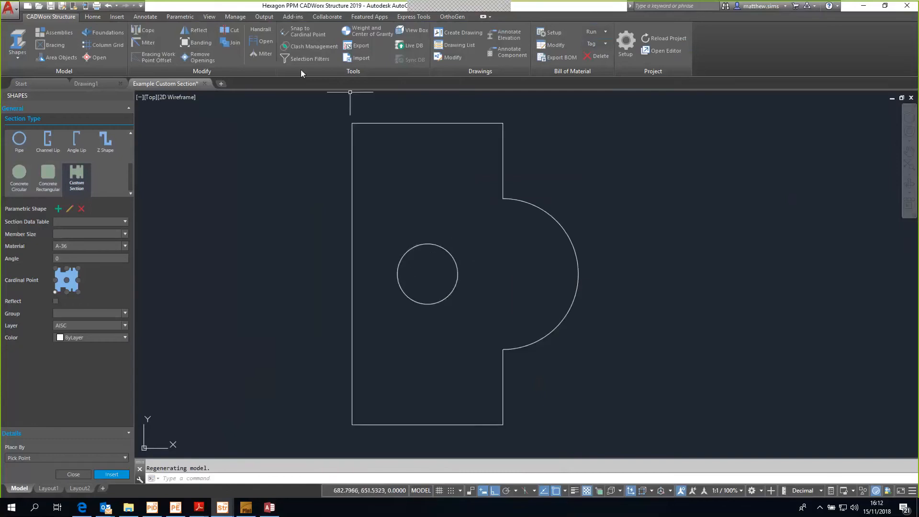
{"action": "left_click", "coordinate": [182, 19]}
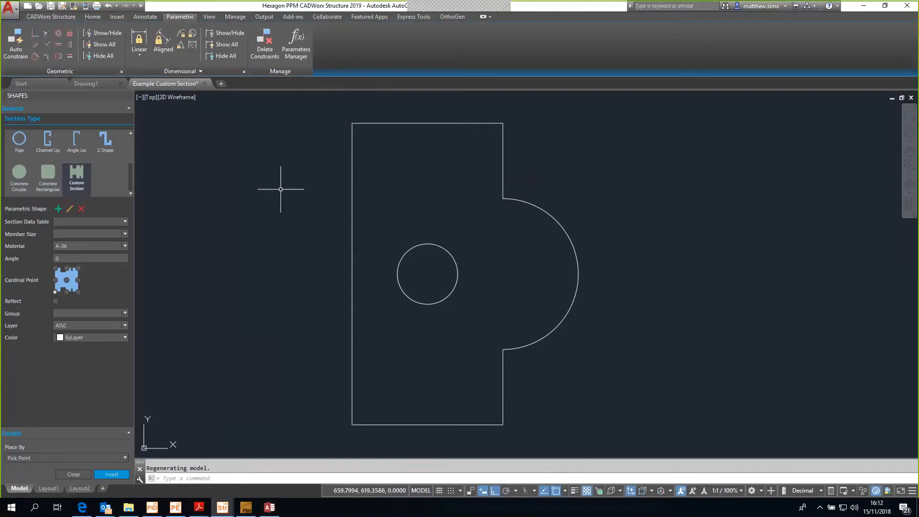
{"action": "scroll", "coordinate": [280, 189], "scroll_direction": "down", "scroll_amount": 2}
{"action": "scroll", "coordinate": [281, 189], "scroll_direction": "up", "scroll_amount": 2}
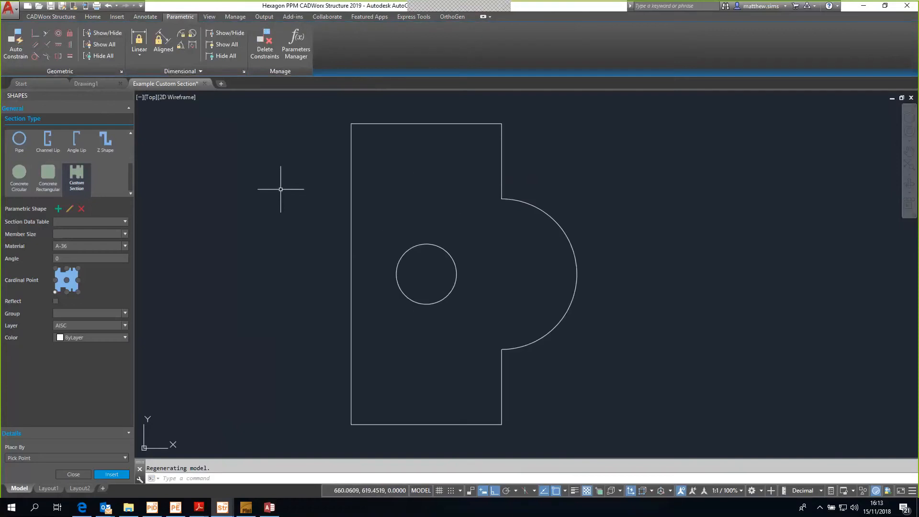
{"action": "scroll", "coordinate": [281, 189], "scroll_direction": "down", "scroll_amount": 2}
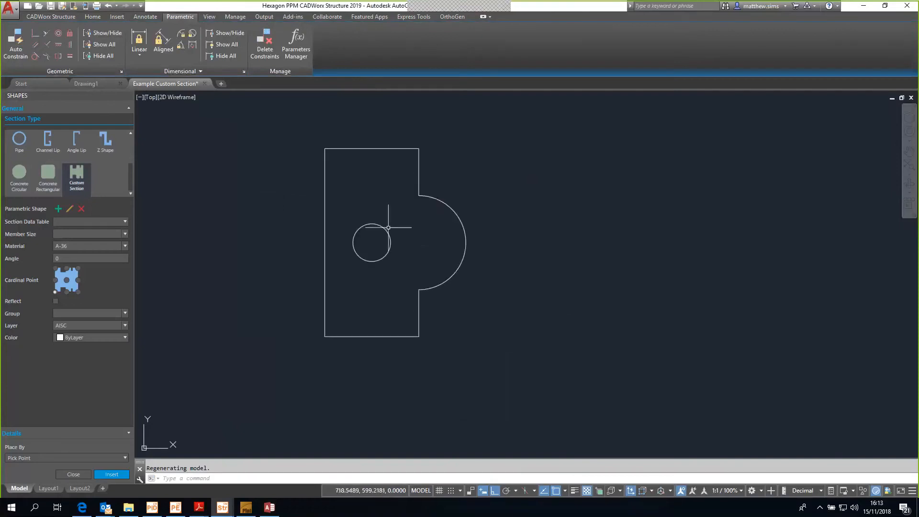
{"action": "scroll", "coordinate": [364, 259], "scroll_direction": "up", "scroll_amount": 2}
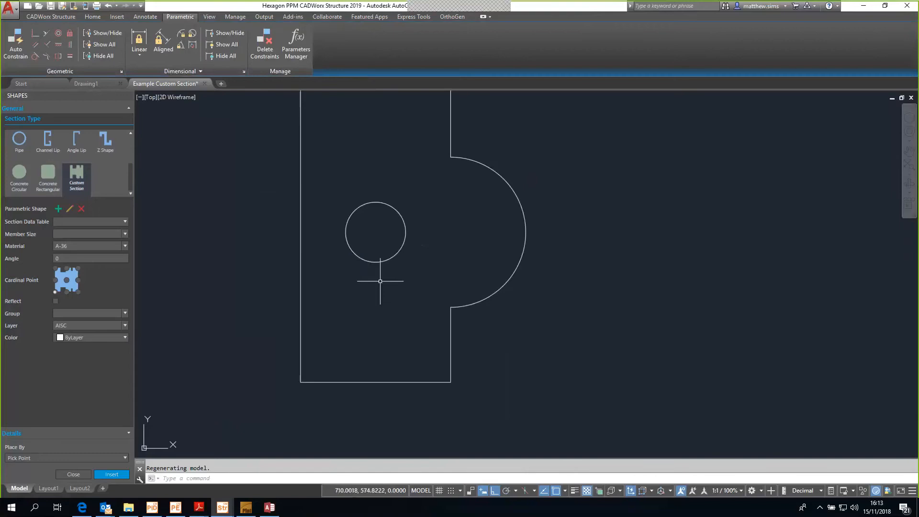
{"action": "left_click", "coordinate": [376, 262]}
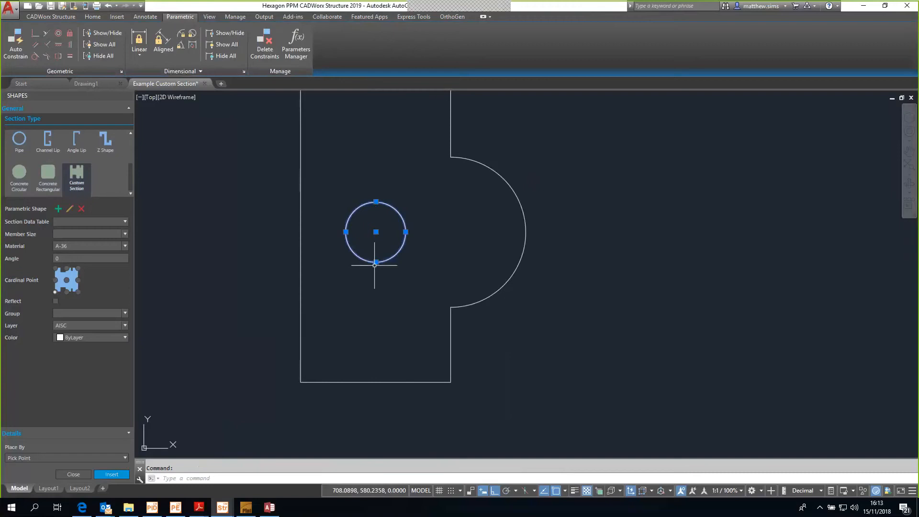
{"action": "key", "text": "Escape"}
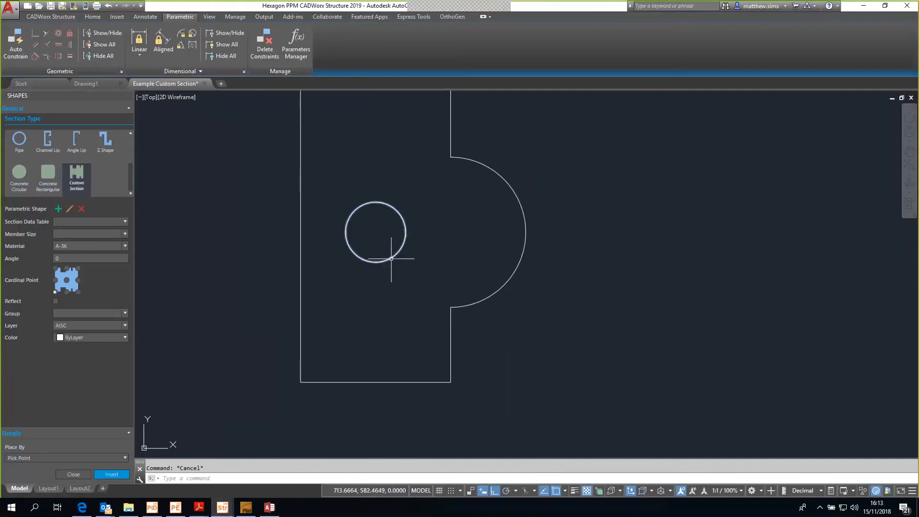
{"action": "scroll", "coordinate": [391, 259], "scroll_direction": "down", "scroll_amount": 5}
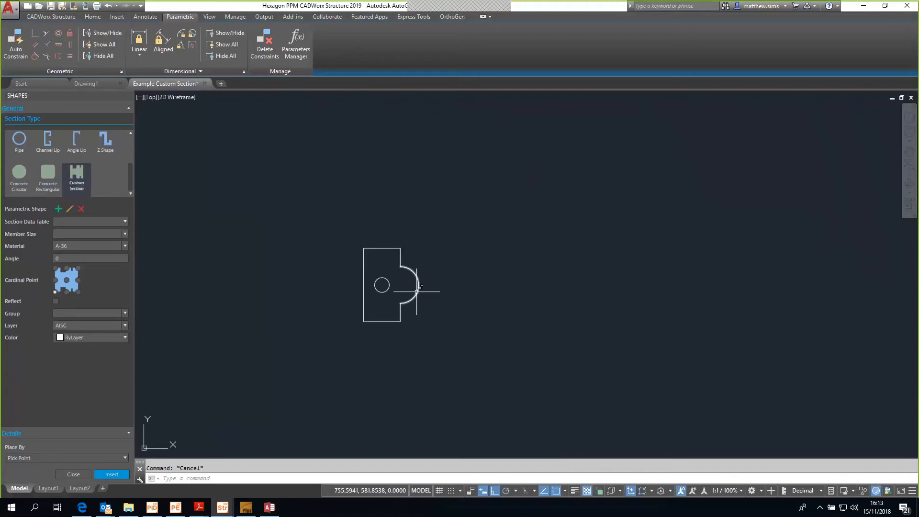
{"action": "scroll", "coordinate": [410, 314], "scroll_direction": "up", "scroll_amount": 2}
{"action": "middle_click_drag", "start_coordinate": [417, 322], "coordinate": [437, 345]}
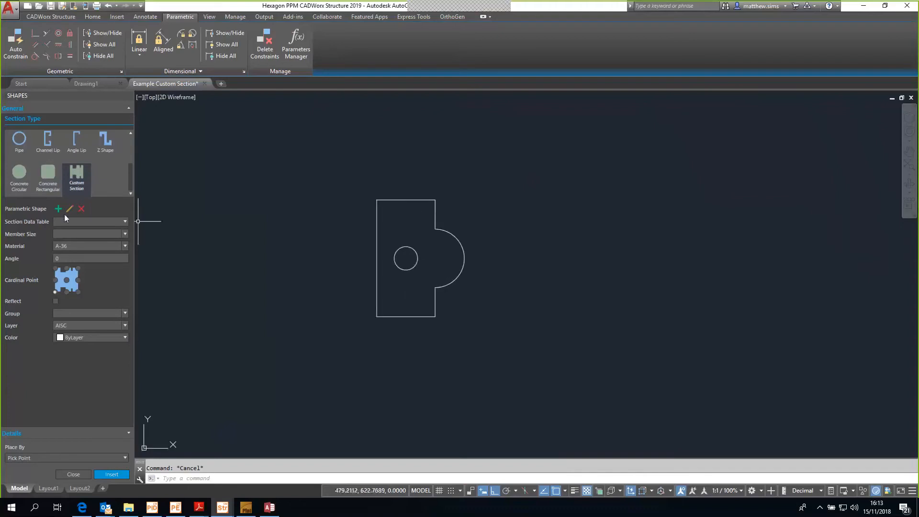
- Add a parametric shape from the complete profile including the circle, and save its drawing file as cut1 in the C:\Work\SR folder
{"action": "left_click", "coordinate": [599, 402]}
{"action": "left_click", "coordinate": [308, 144]}
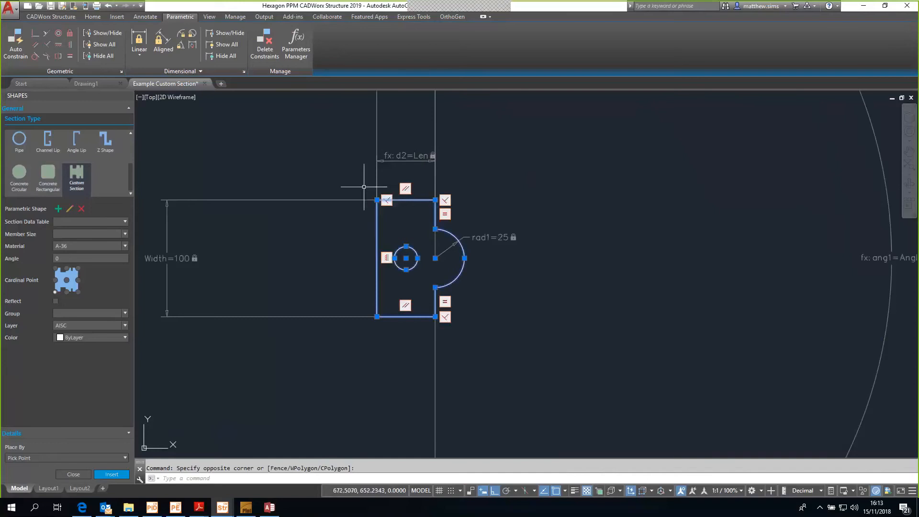
{"action": "middle_click_drag", "start_coordinate": [373, 191], "coordinate": [423, 179]}
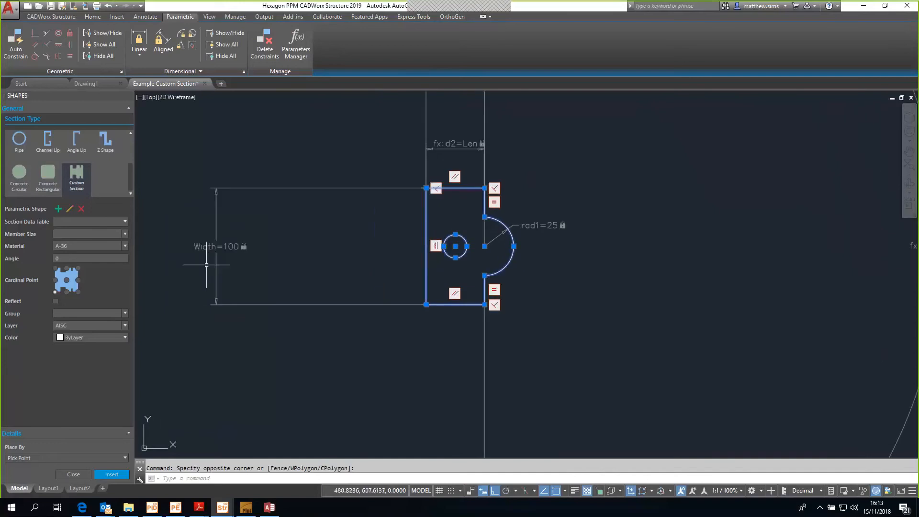
{"action": "scroll", "coordinate": [540, 226], "scroll_direction": "up", "scroll_amount": 2}
{"action": "scroll", "coordinate": [464, 244], "scroll_direction": "down", "scroll_amount": 2}
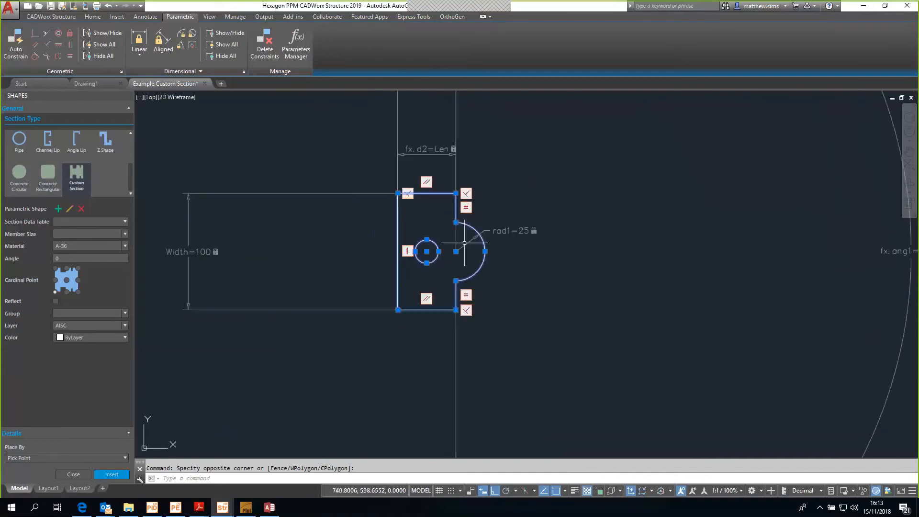
{"action": "scroll", "coordinate": [547, 259], "scroll_direction": "down", "scroll_amount": 2}
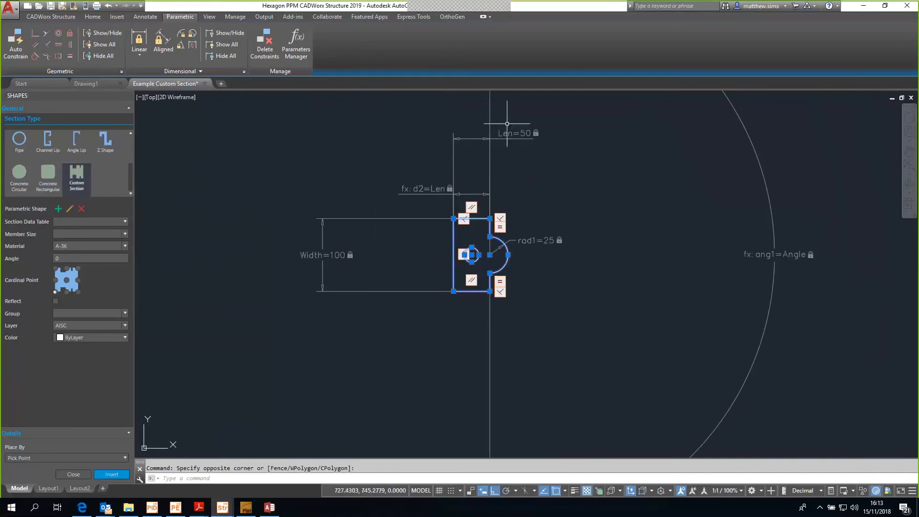
{"action": "scroll", "coordinate": [513, 252], "scroll_direction": "up", "scroll_amount": 2}
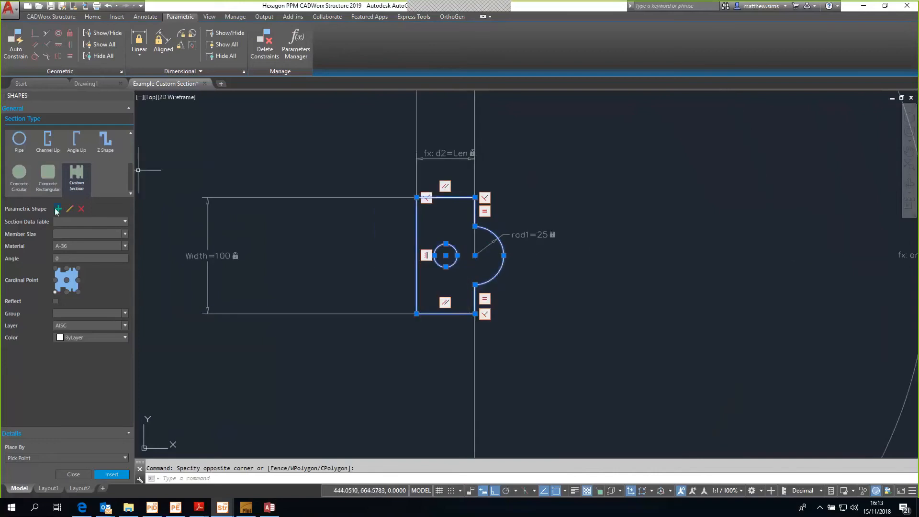
{"action": "left_click", "coordinate": [547, 363]}
{"action": "key", "text": "Return"}
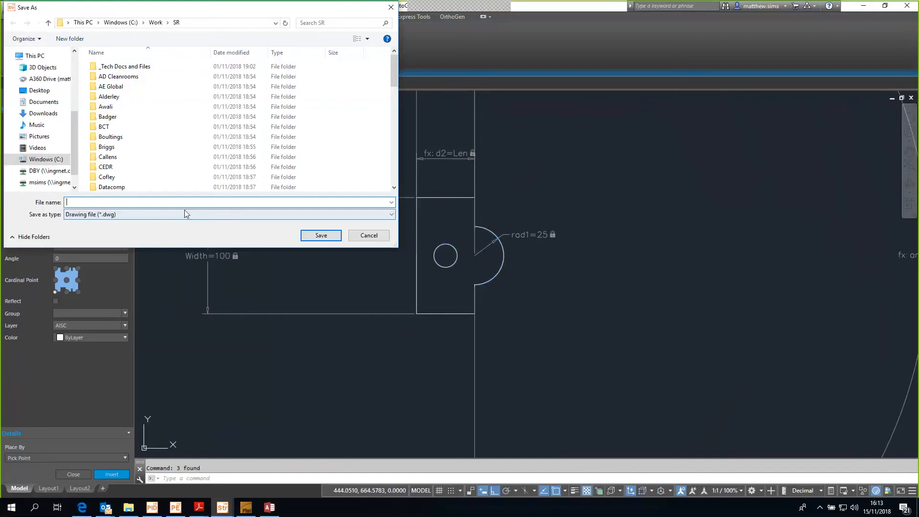
{"action": "type", "text": "cut1"}
{"action": "left_click", "coordinate": [317, 235]}
- Fill in the section definition with table name cut, long description sdhg, short description dfhbd, part number sghfsd and tag dsfbh
{"action": "left_click", "coordinate": [571, 247]}
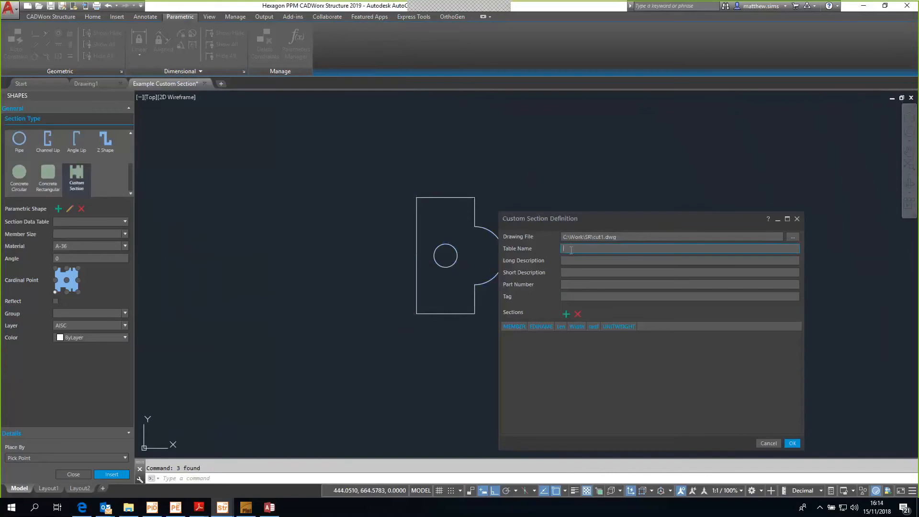
{"action": "type", "text": "cut"}
{"action": "left_click", "coordinate": [567, 262]}
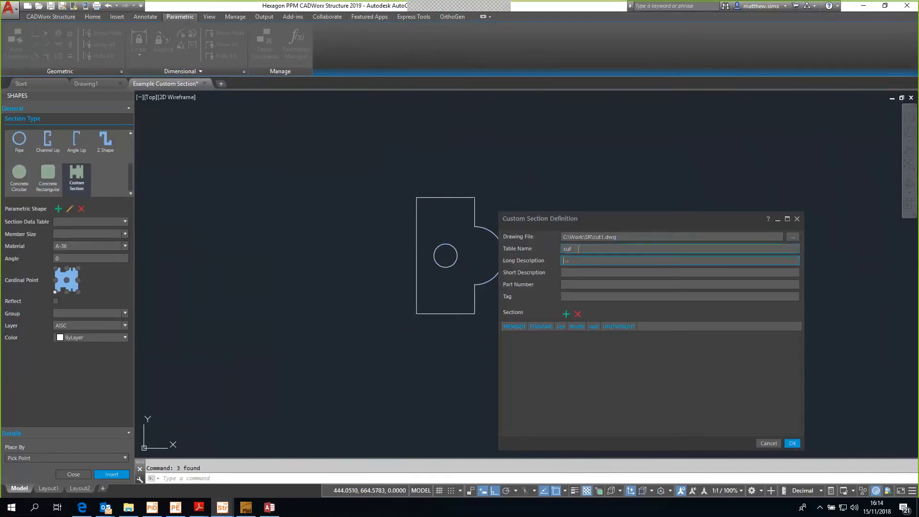
{"action": "type", "text": "sdhg"}
{"action": "left_click", "coordinate": [581, 270]}
{"action": "type", "text": "dfhbd"}
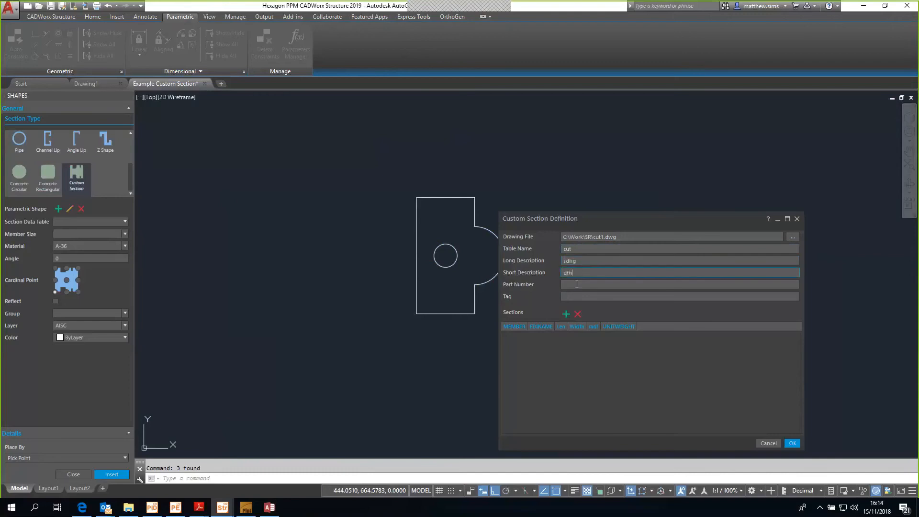
{"action": "left_click", "coordinate": [580, 285]}
{"action": "type", "text": "sghfsd"}
{"action": "left_click", "coordinate": [580, 298]}
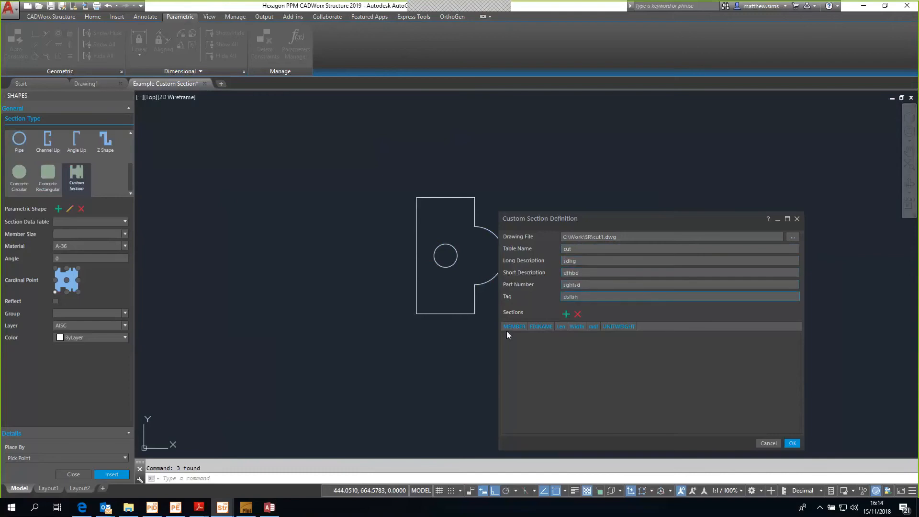
- Add a section row with Len 50, Width 100, rad1 25 and unit weight 10, and accept the custom section definition
{"action": "left_click", "coordinate": [565, 314]}
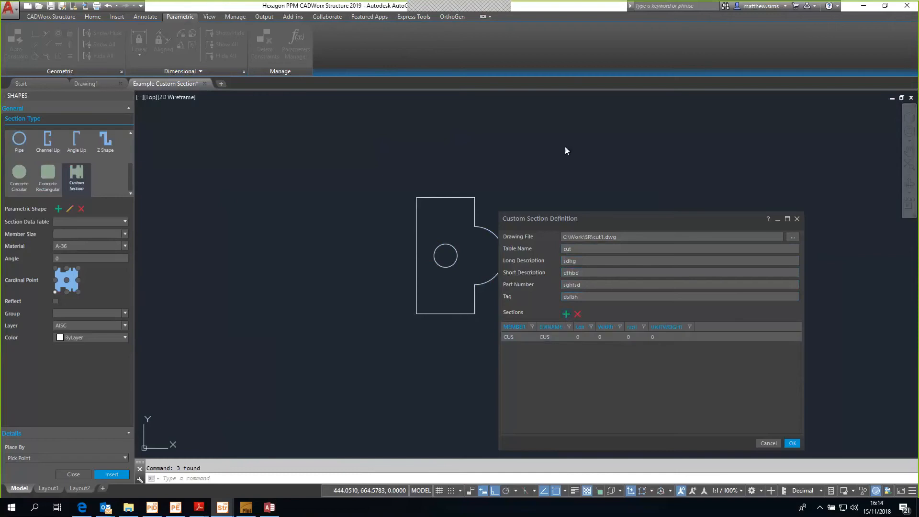
{"action": "left_click_drag", "start_coordinate": [642, 222], "coordinate": [667, 145]}
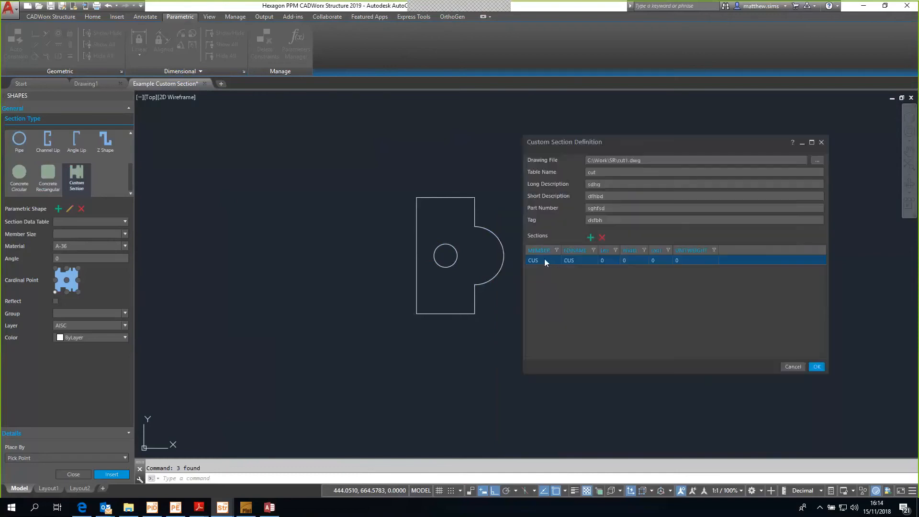
{"action": "left_click", "coordinate": [611, 260]}
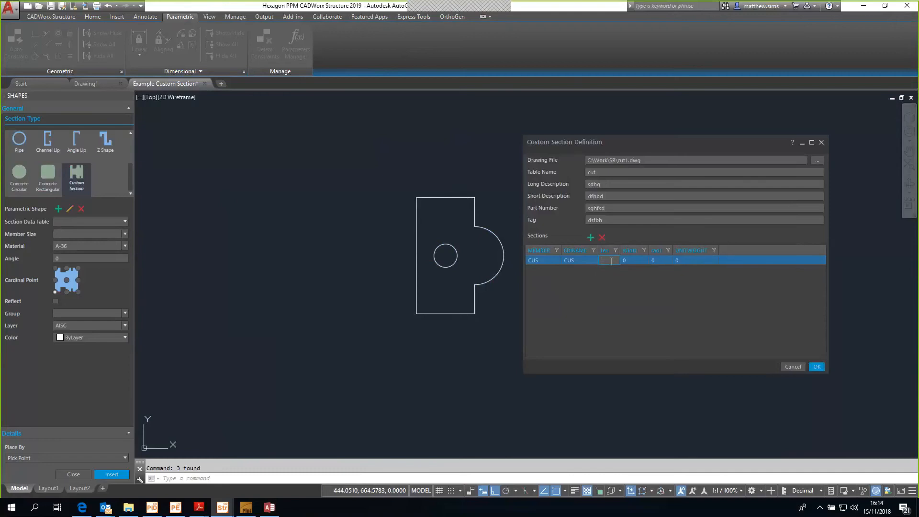
{"action": "type", "text": "50"}
{"action": "left_click", "coordinate": [632, 260]}
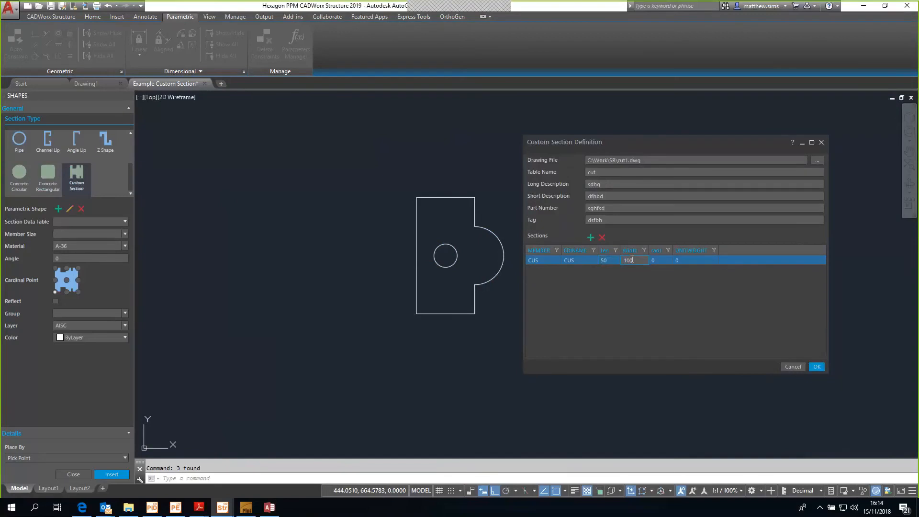
{"action": "left_click", "coordinate": [665, 260]}
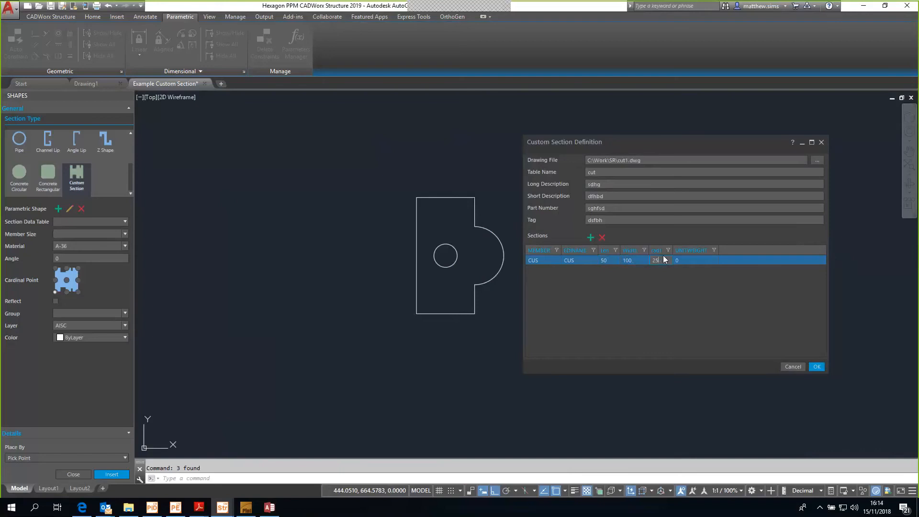
{"action": "type", "text": "25"}
{"action": "left_click", "coordinate": [696, 261]}
{"action": "type", "text": "10"}
{"action": "left_click", "coordinate": [700, 343]}
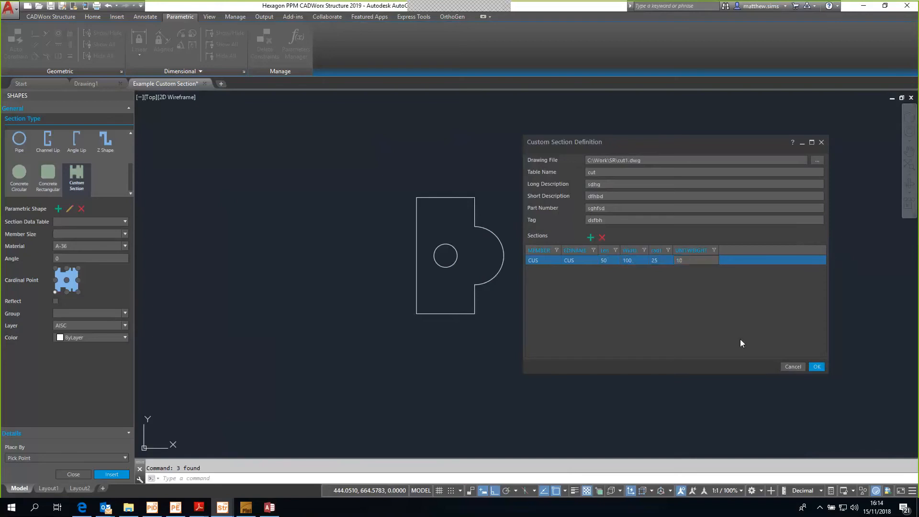
{"action": "left_click", "coordinate": [819, 367]}
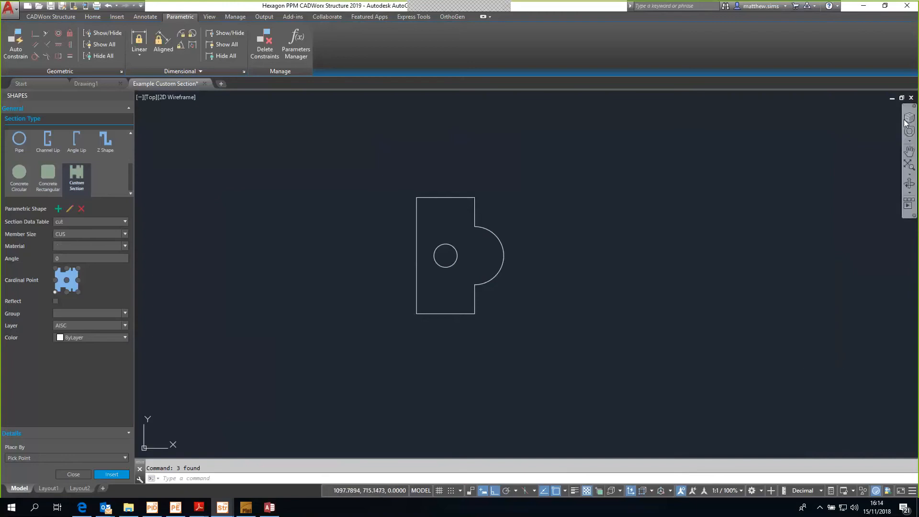
- Switch the model to the SW Isometric view with clear space beside the profile
{"action": "left_click", "coordinate": [868, 153]}
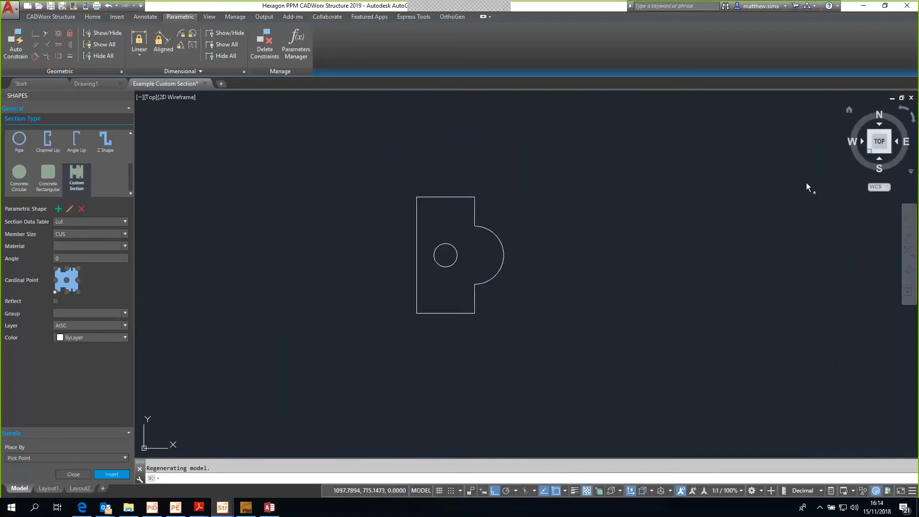
{"action": "scroll", "coordinate": [467, 301], "scroll_direction": "down", "scroll_amount": 2}
{"action": "middle_click_drag", "start_coordinate": [501, 292], "coordinate": [716, 220]}
{"action": "scroll", "coordinate": [716, 220], "scroll_direction": "down", "scroll_amount": 2}
{"action": "middle_click_drag", "start_coordinate": [601, 248], "coordinate": [331, 294]}
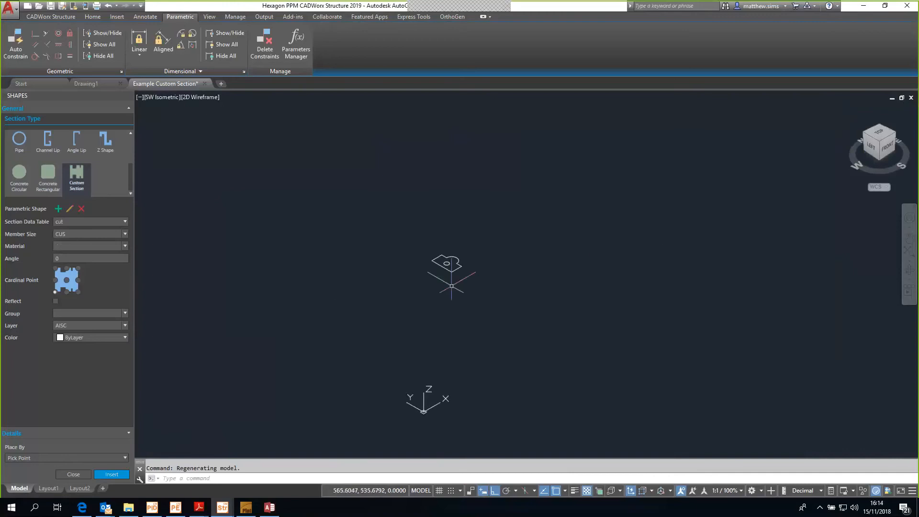
{"action": "middle_click_drag", "start_coordinate": [445, 277], "coordinate": [651, 242]}
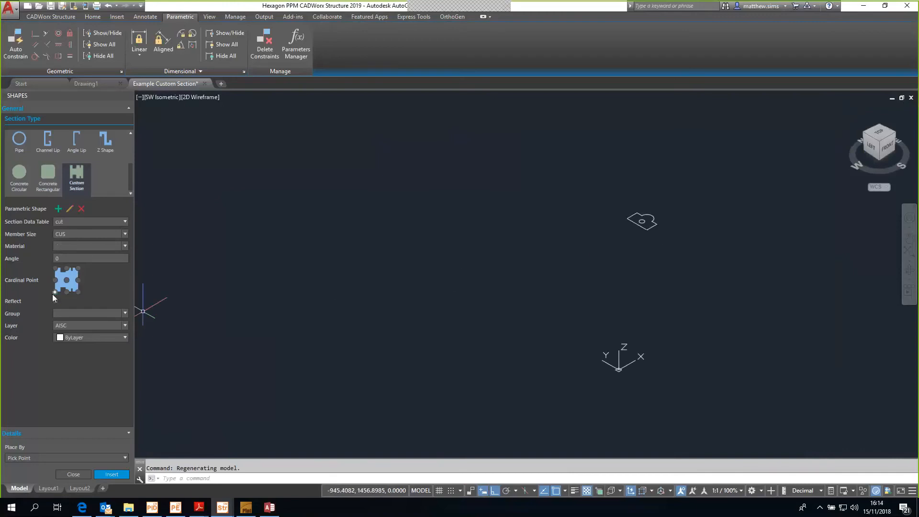
- Configure the custom member with section data table cut, member size CUS, material A-500 and the Columns group
{"action": "left_click", "coordinate": [124, 234]}
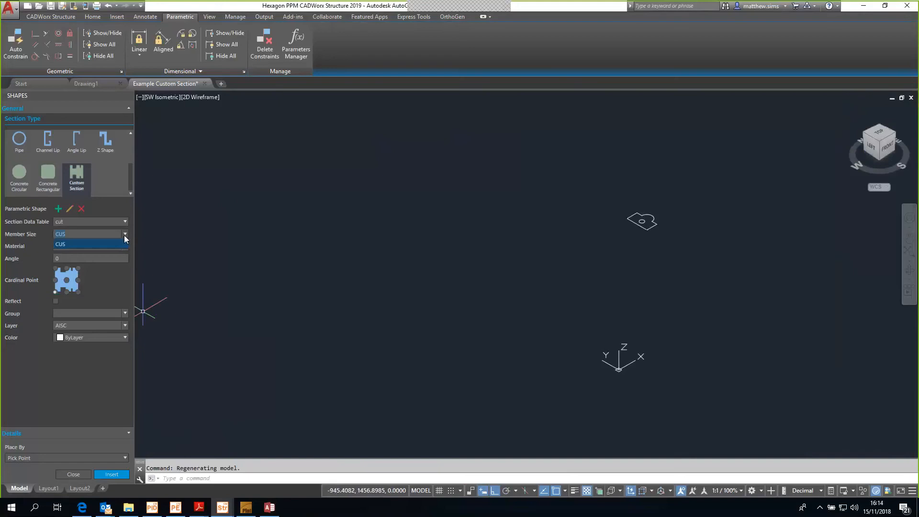
{"action": "left_click", "coordinate": [54, 245]}
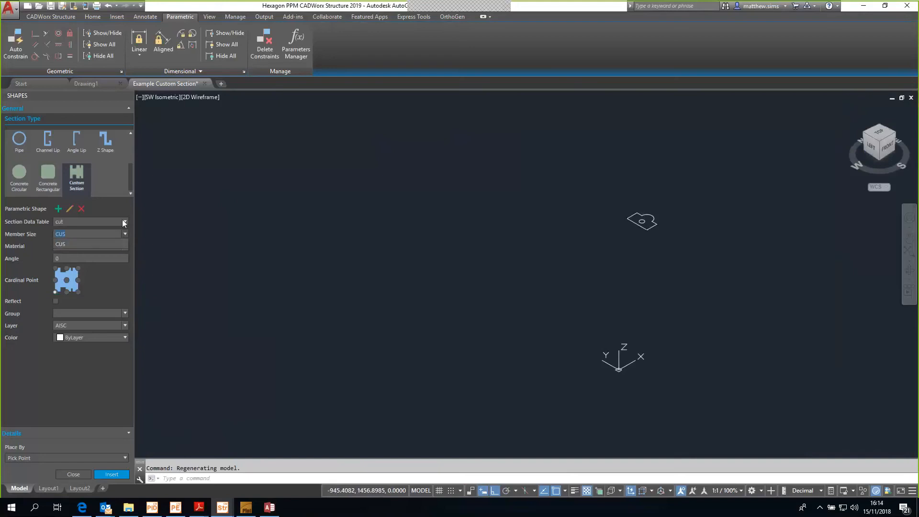
{"action": "left_click", "coordinate": [120, 223]}
{"action": "left_click", "coordinate": [124, 221]}
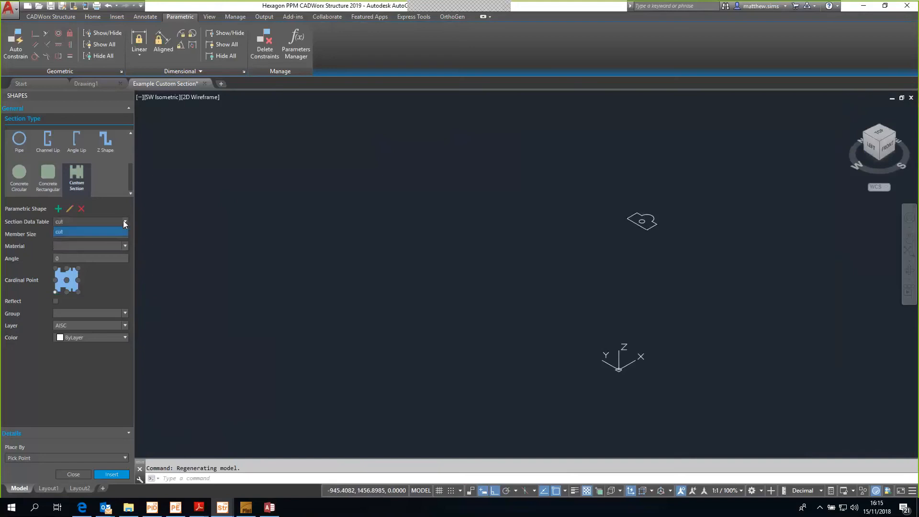
{"action": "left_click", "coordinate": [114, 230]}
{"action": "left_click", "coordinate": [125, 245]}
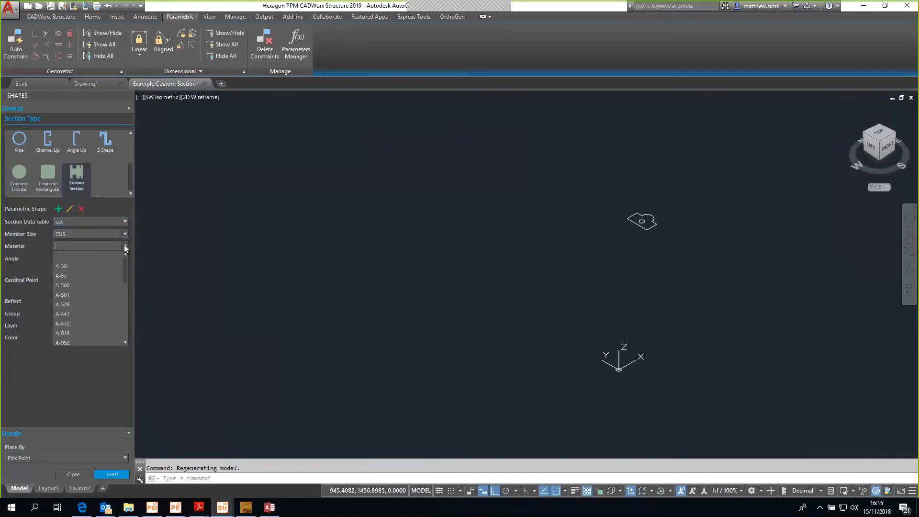
{"action": "left_click", "coordinate": [91, 285]}
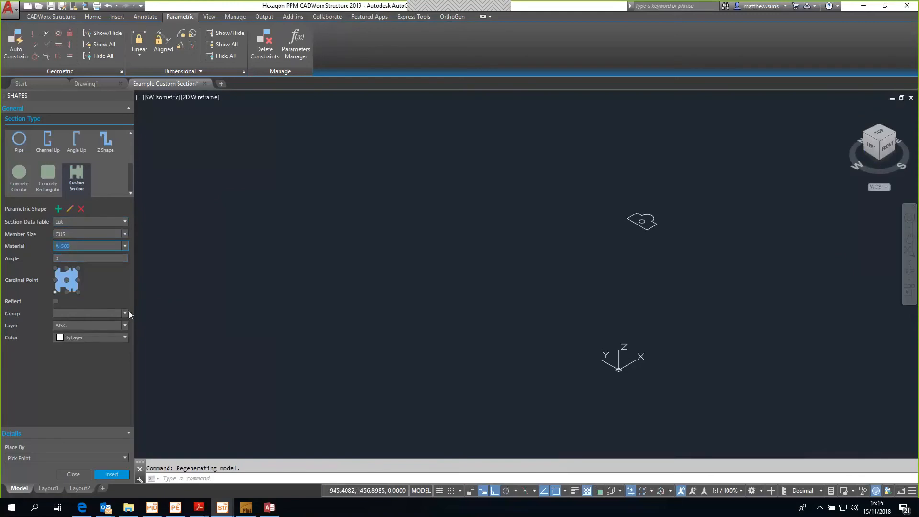
{"action": "left_click", "coordinate": [125, 313]}
{"action": "left_click", "coordinate": [87, 346]}
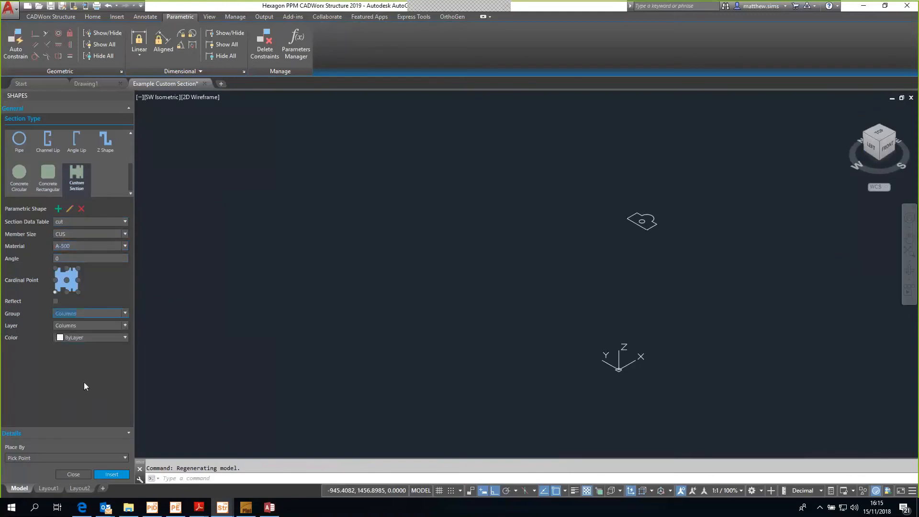
- Insert the custom column by Pick Point, starting at the profile's outer corner and ending vertically above it
{"action": "left_click", "coordinate": [97, 457]}
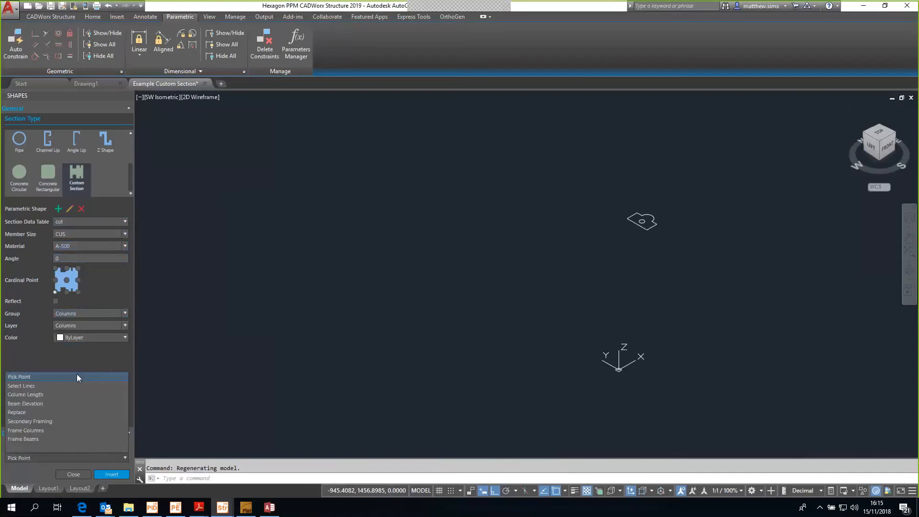
{"action": "left_click", "coordinate": [104, 458]}
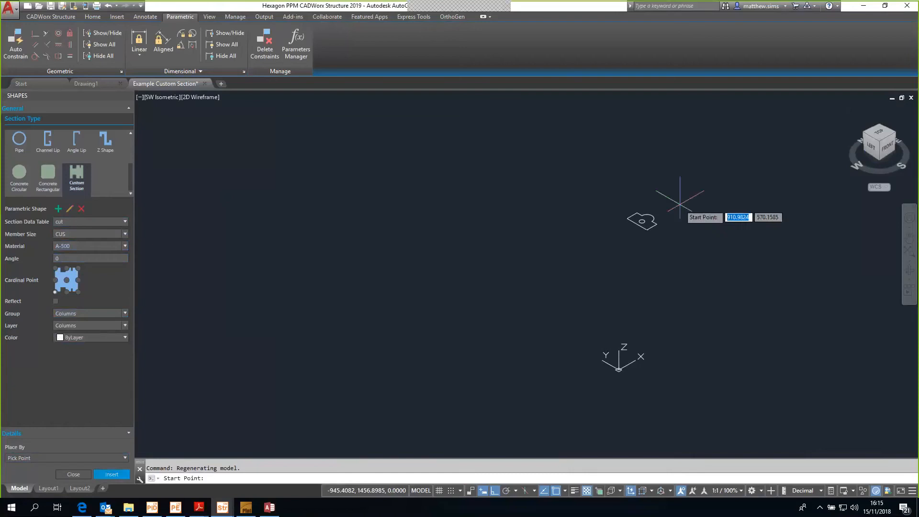
{"action": "scroll", "coordinate": [665, 215], "scroll_direction": "up", "scroll_amount": 5}
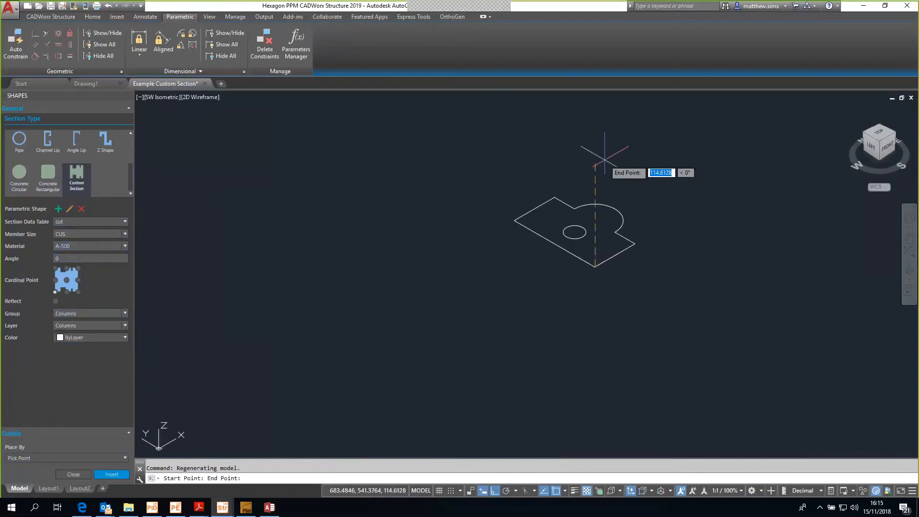
{"action": "scroll", "coordinate": [593, 156], "scroll_direction": "down", "scroll_amount": 6}
{"action": "left_click", "coordinate": [564, 158]}
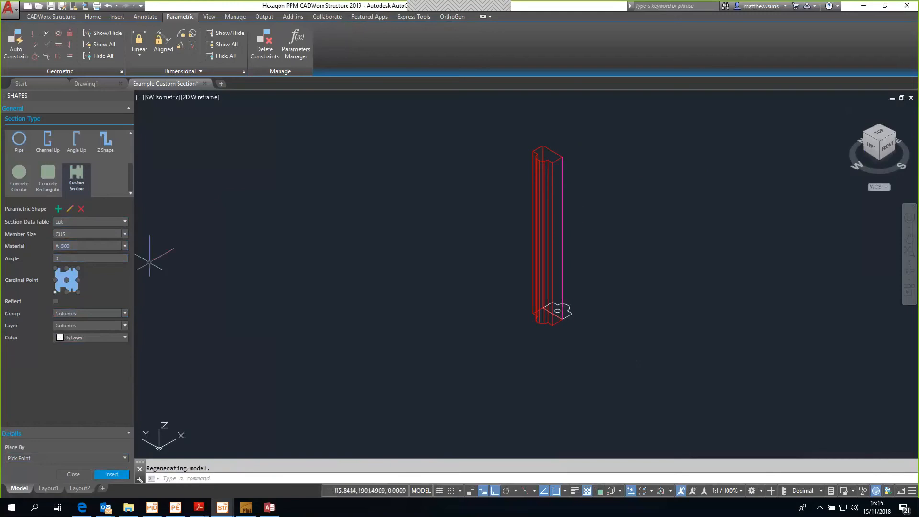
- Set the cardinal point to the section's upper-left corner and delete the column already inserted
{"action": "left_click", "coordinate": [55, 267]}
{"action": "left_click", "coordinate": [110, 474]}
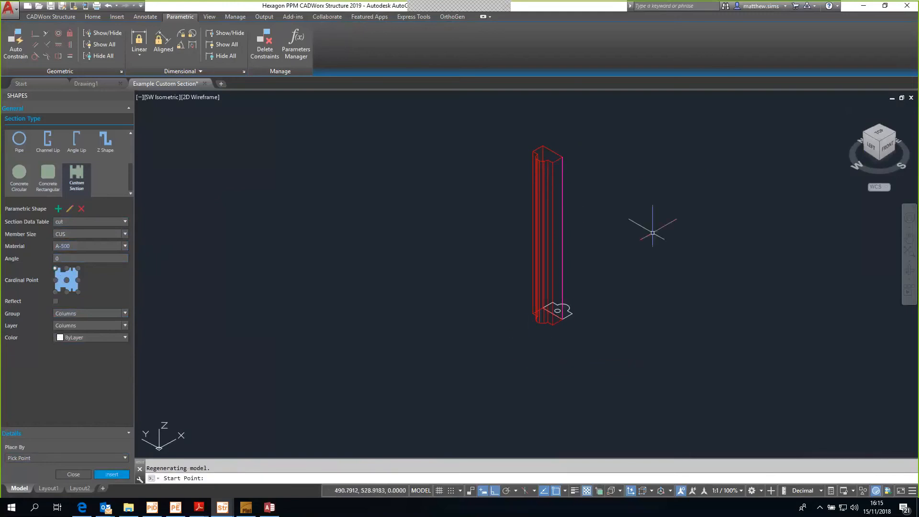
{"action": "key", "text": "Escape"}
{"action": "left_click", "coordinate": [652, 233]}
{"action": "left_click", "coordinate": [432, 184]}
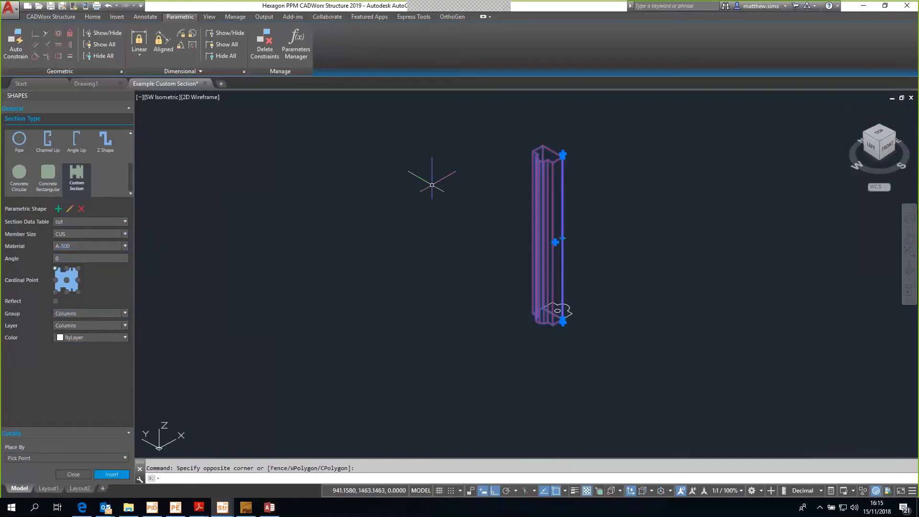
{"action": "key", "text": "Delete"}
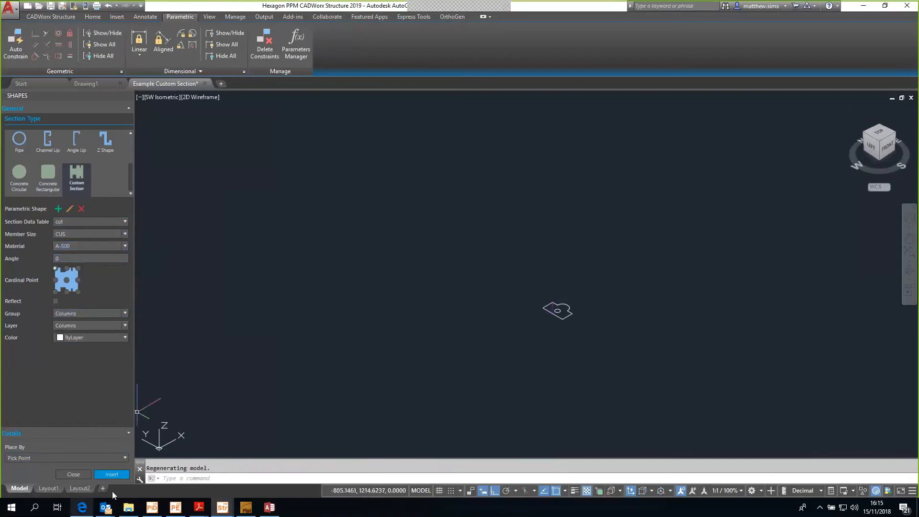
- Insert a CUS column with Column Length placement, length 2000, at the corner of the 2D profile
{"action": "left_click", "coordinate": [105, 474]}
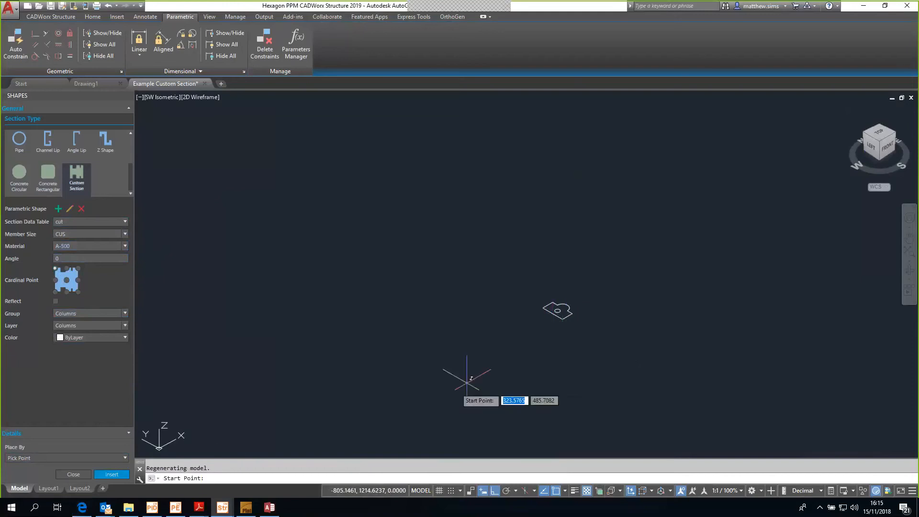
{"action": "left_click", "coordinate": [110, 458]}
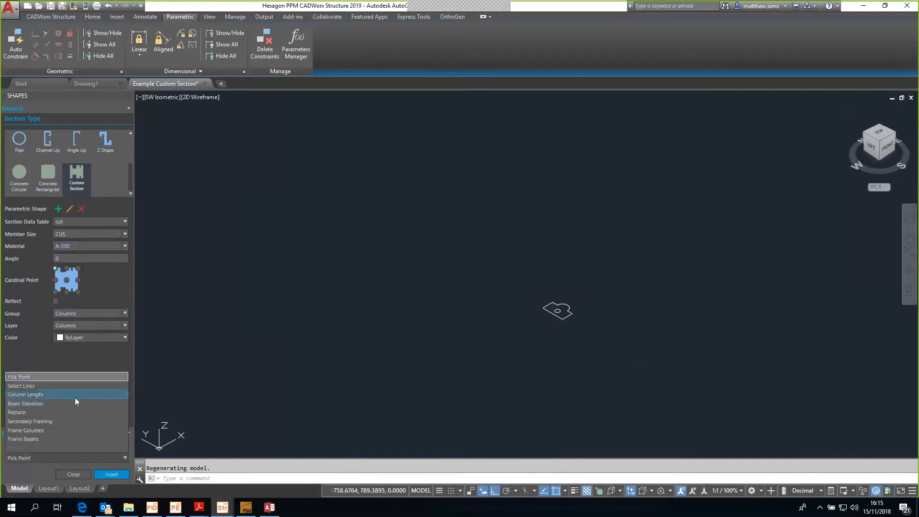
{"action": "left_click", "coordinate": [75, 396]}
{"action": "left_click", "coordinate": [114, 475]}
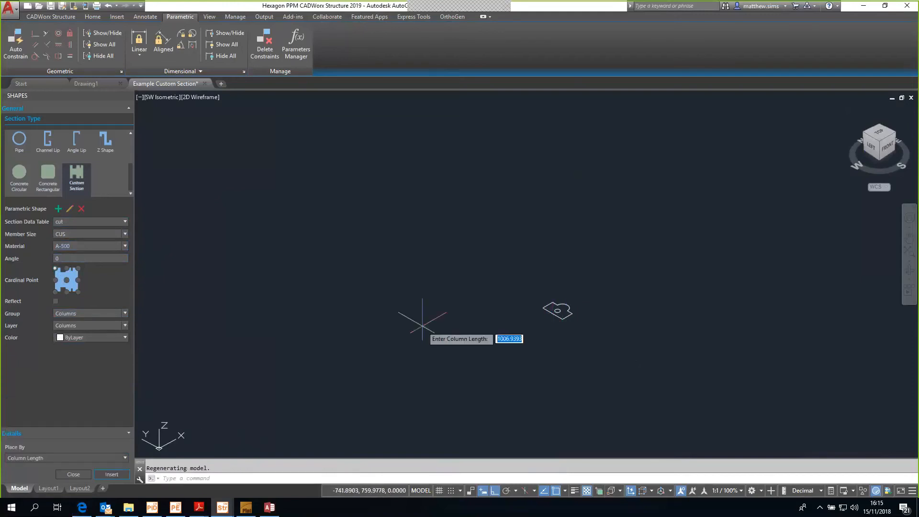
{"action": "type", "text": "2000"}
{"action": "key", "text": "Return"}
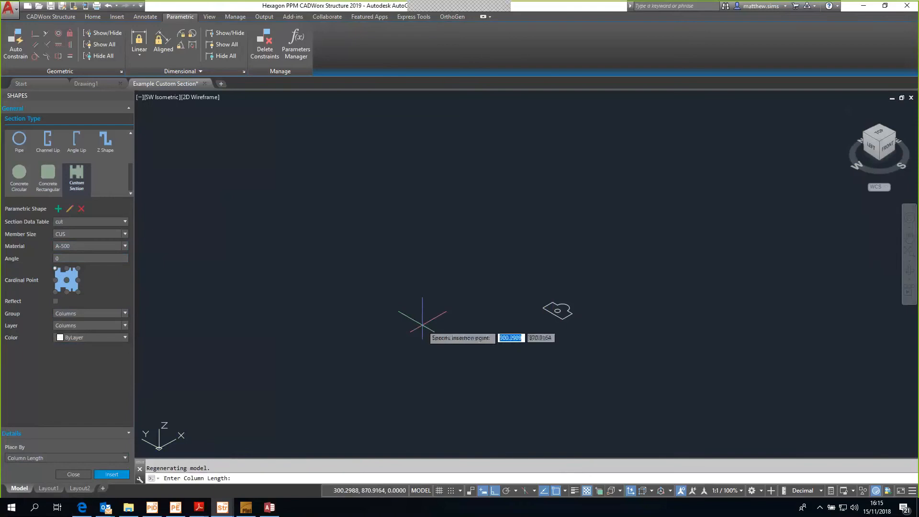
{"action": "left_click", "coordinate": [563, 316]}
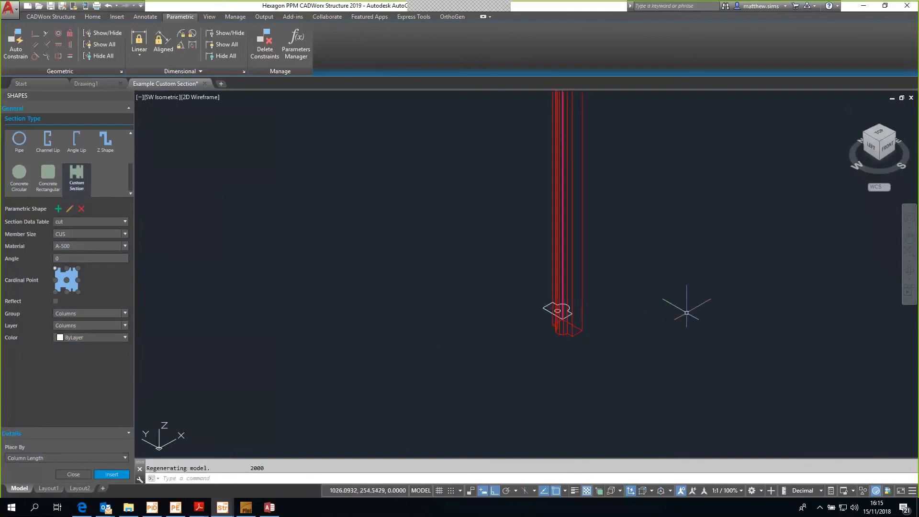
- Set the Conceptual visual style and examine the column's end shape and full height
{"action": "middle_click_drag", "start_coordinate": [683, 308], "coordinate": [486, 338], "text": "shift"}
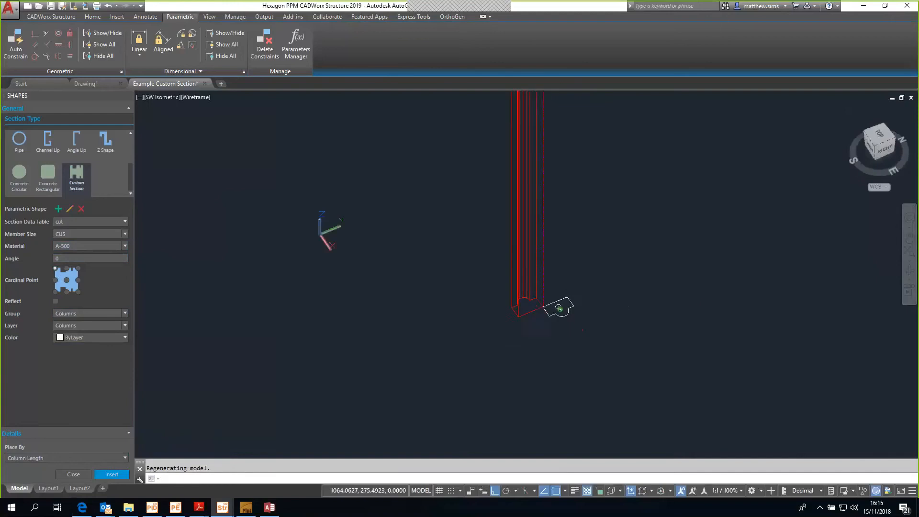
{"action": "left_click", "coordinate": [207, 98]}
{"action": "left_click", "coordinate": [228, 134]}
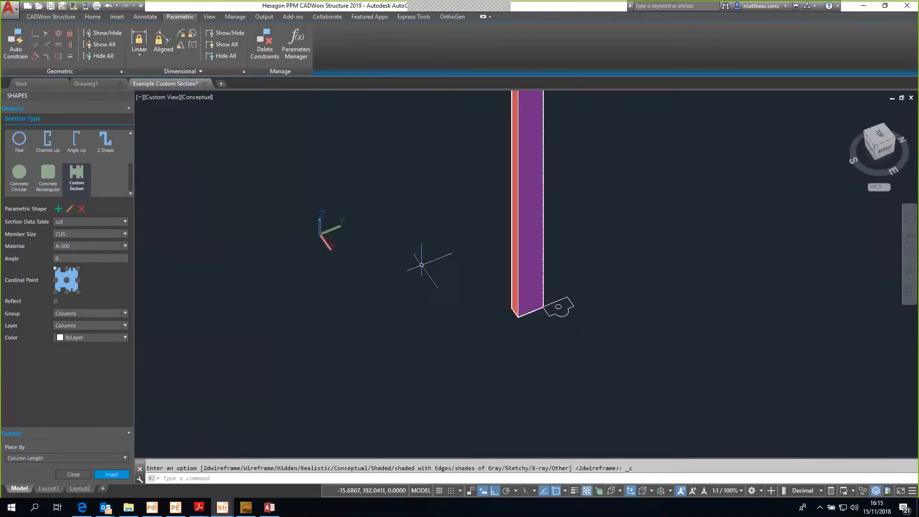
{"action": "scroll", "coordinate": [422, 266], "scroll_direction": "down", "scroll_amount": 5}
{"action": "middle_click_drag", "start_coordinate": [423, 266], "coordinate": [543, 275], "text": "shift"}
{"action": "scroll", "coordinate": [482, 168], "scroll_direction": "up", "scroll_amount": 8}
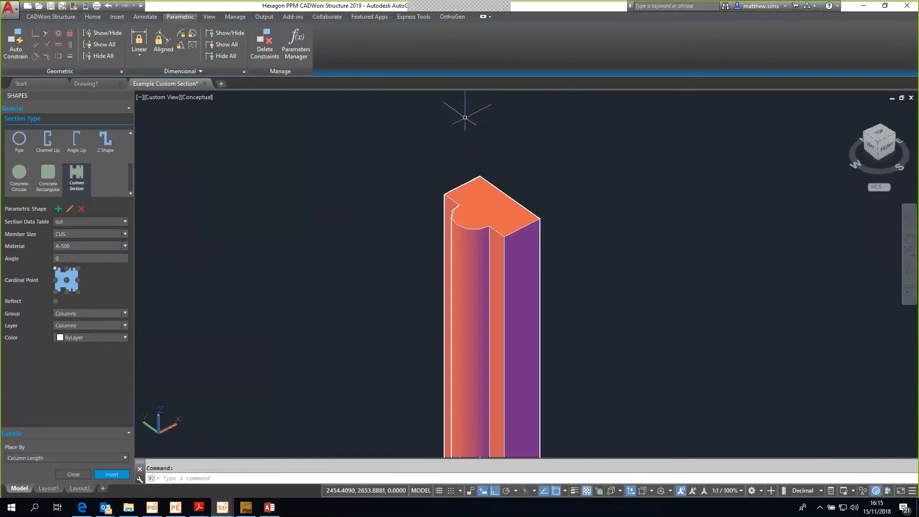
{"action": "scroll", "coordinate": [335, 262], "scroll_direction": "down", "scroll_amount": 8}
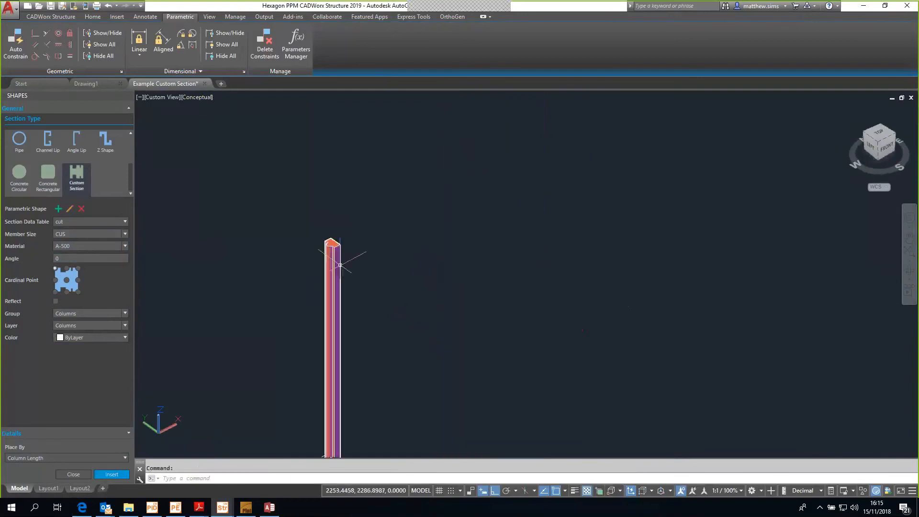
{"action": "middle_click_drag", "start_coordinate": [340, 263], "coordinate": [442, 150]}
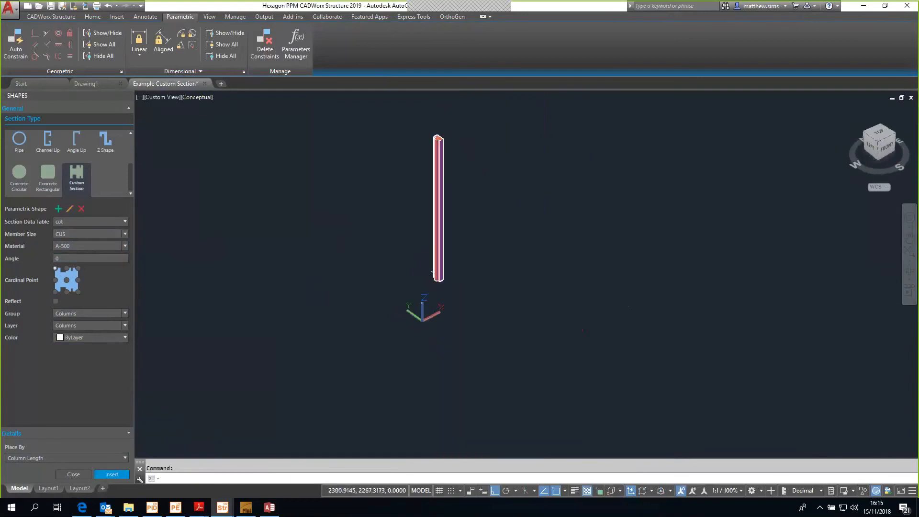
- Add a second section row to the cut definition with Len 100, Width 200, rad1 25 and unit weight 15
{"action": "left_click", "coordinate": [69, 207]}
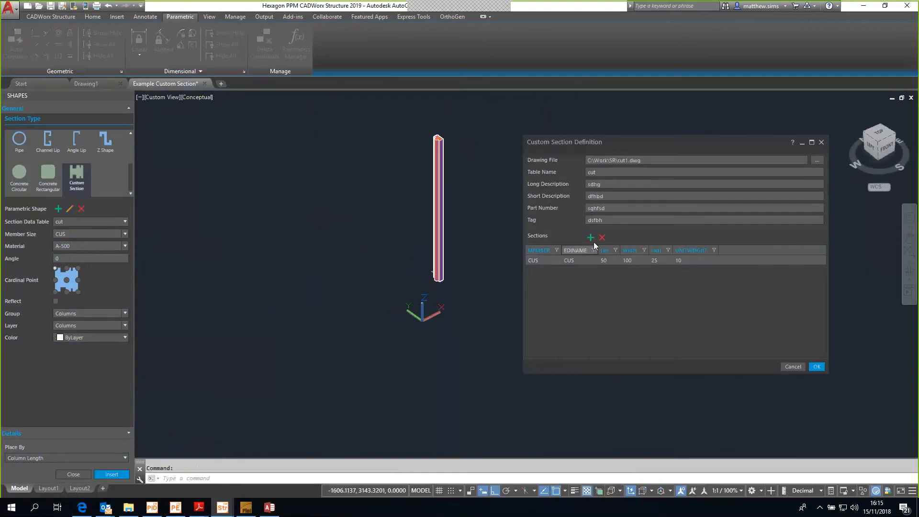
{"action": "left_click", "coordinate": [591, 237]}
{"action": "left_click", "coordinate": [613, 270]}
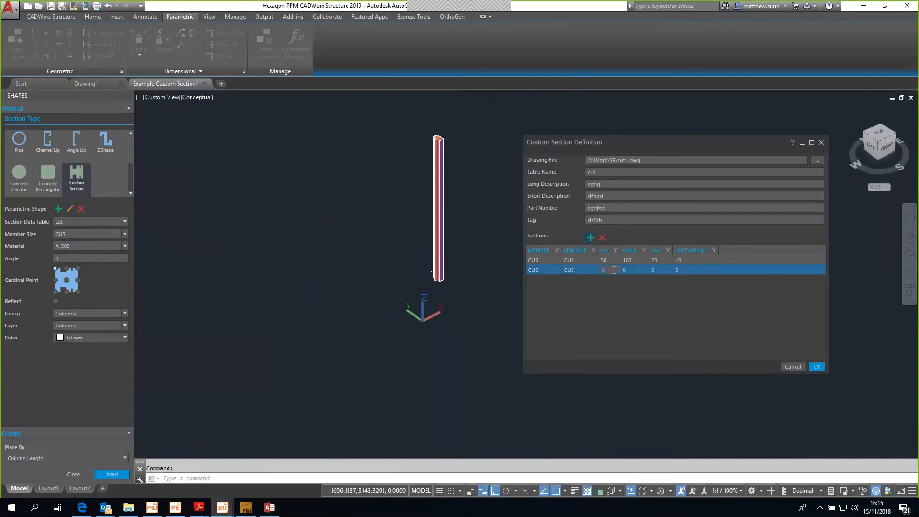
{"action": "type", "text": "10"}
{"action": "type", "text": "0 "}
{"action": "type", "text": "20"}
{"action": "type", "text": "0"}
{"action": "left_click", "coordinate": [657, 269]}
{"action": "left_click", "coordinate": [671, 304]}
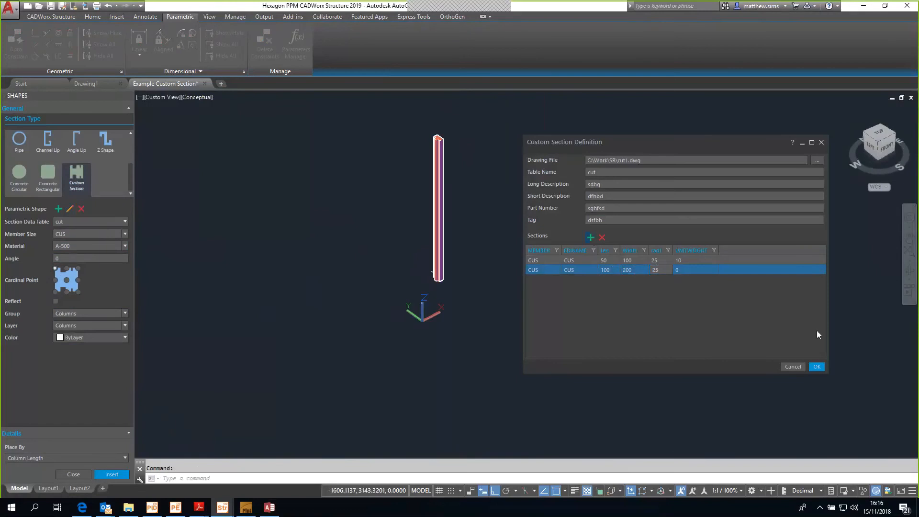
{"action": "left_click", "coordinate": [701, 270]}
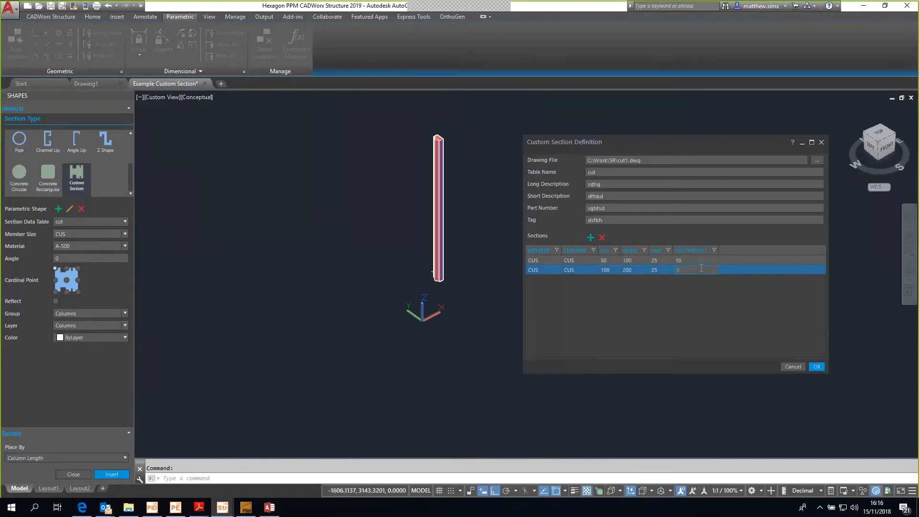
{"action": "type", "text": "5"}
{"action": "left_click", "coordinate": [816, 367]}
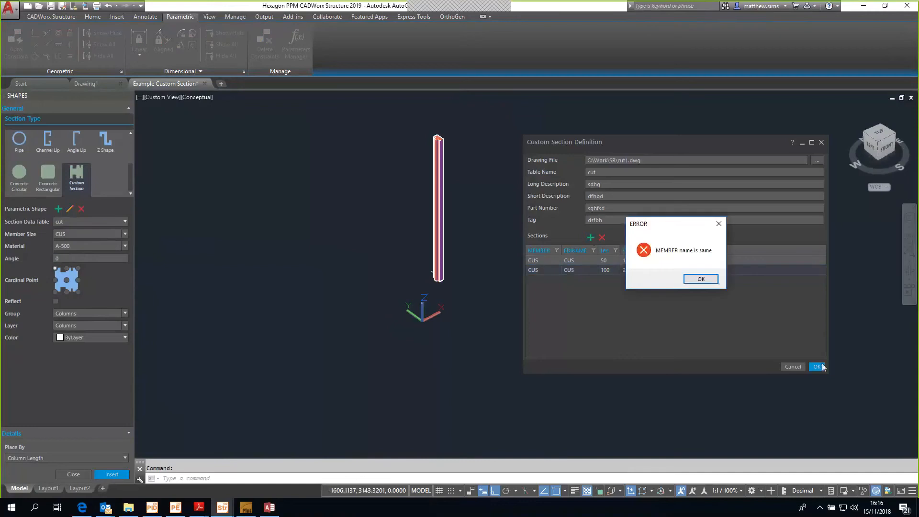
- Rename the second row's member as cus2, accept the section definition and select cus2 as the member size
{"action": "left_click", "coordinate": [700, 279]}
{"action": "left_click", "coordinate": [546, 270]}
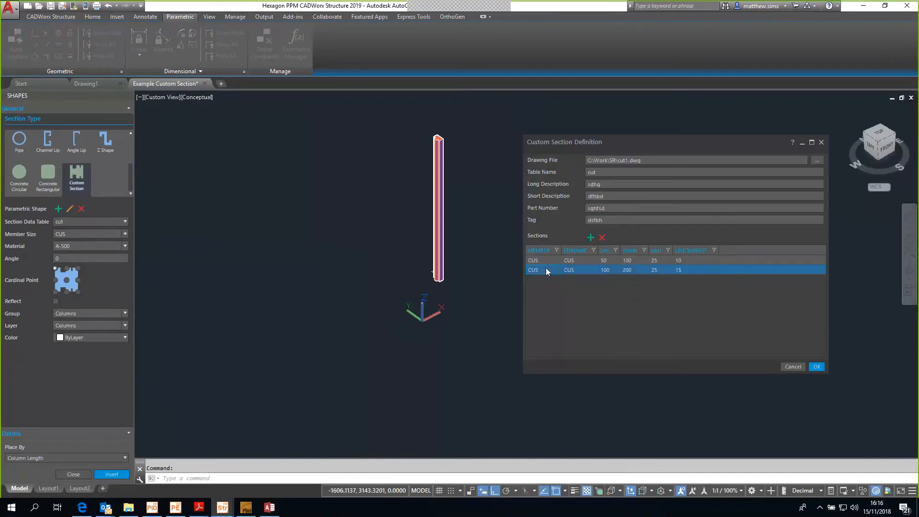
{"action": "type", "text": "cus2"}
{"action": "key", "text": "Return"}
{"action": "left_click", "coordinate": [816, 367]}
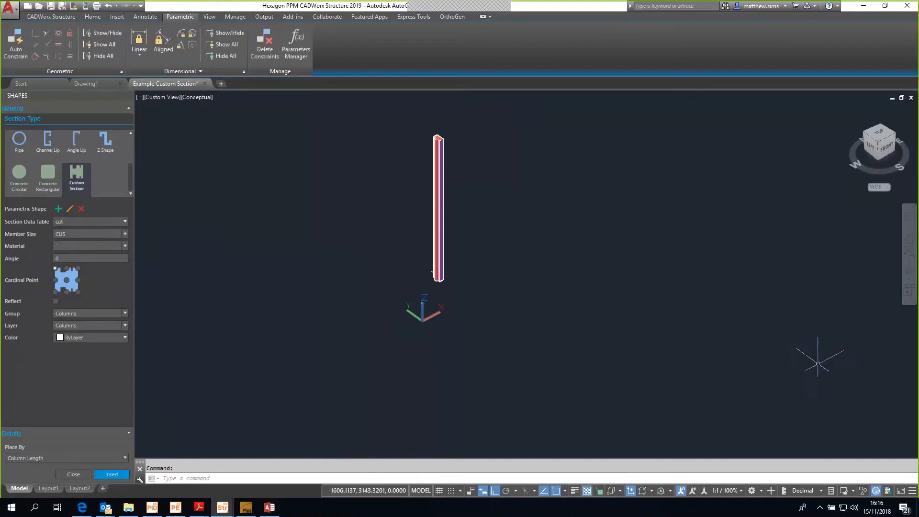
{"action": "left_click", "coordinate": [125, 231]}
{"action": "left_click", "coordinate": [104, 254]}
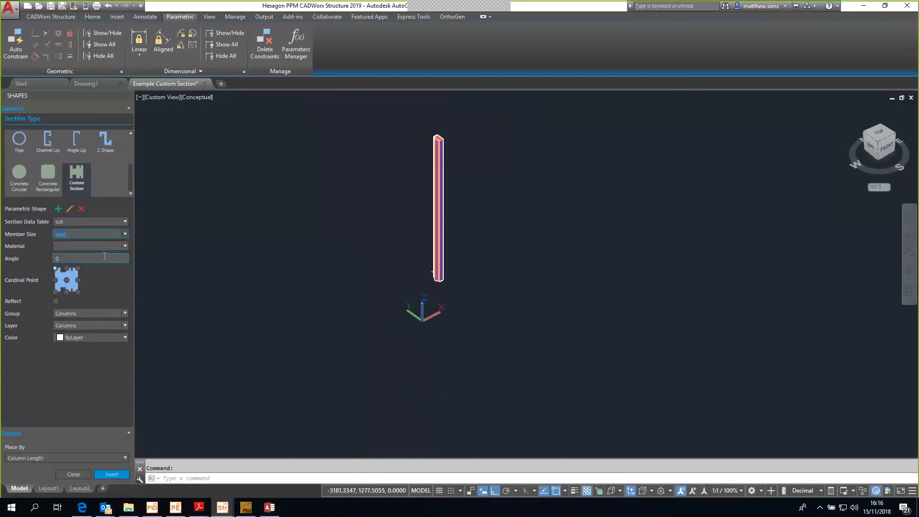
- Try to insert a cus2 column near the first one, picking two points for its length
{"action": "left_click", "coordinate": [112, 474]}
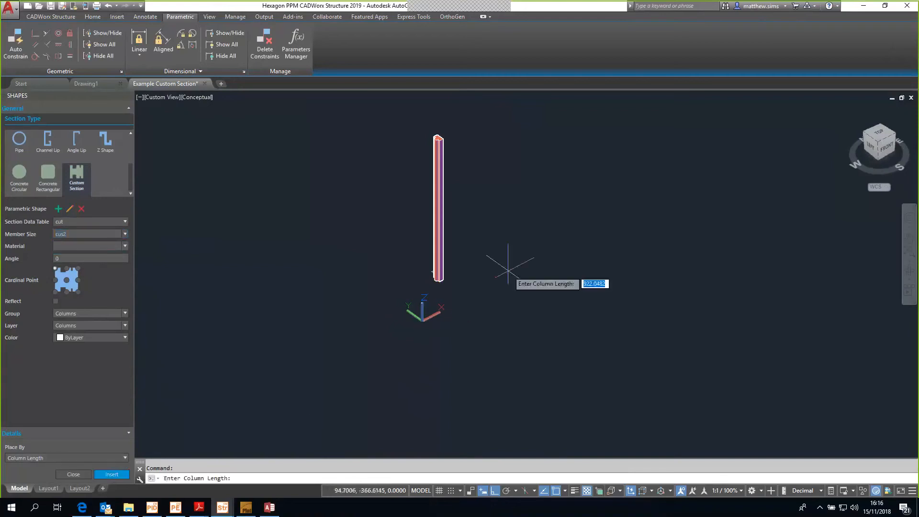
{"action": "scroll", "coordinate": [492, 261], "scroll_direction": "up", "scroll_amount": 6}
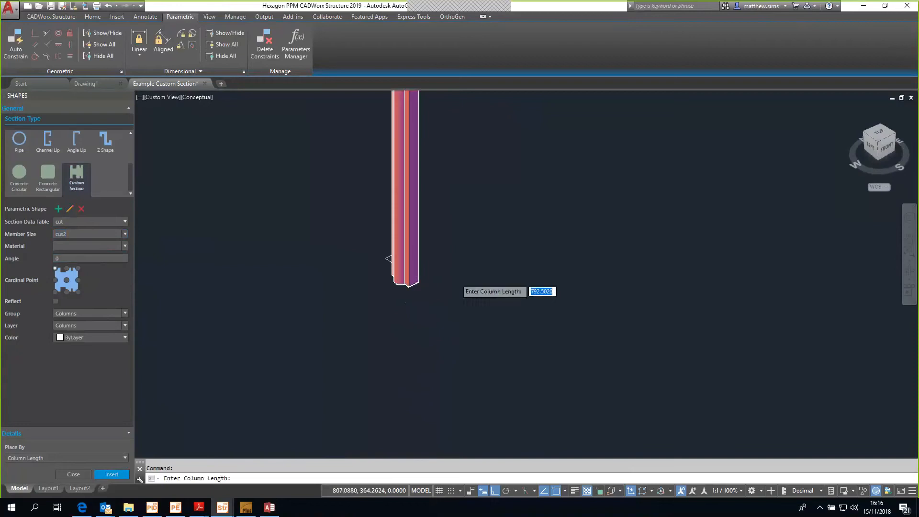
{"action": "left_click", "coordinate": [496, 242]}
{"action": "scroll", "coordinate": [514, 141], "scroll_direction": "down", "scroll_amount": 6}
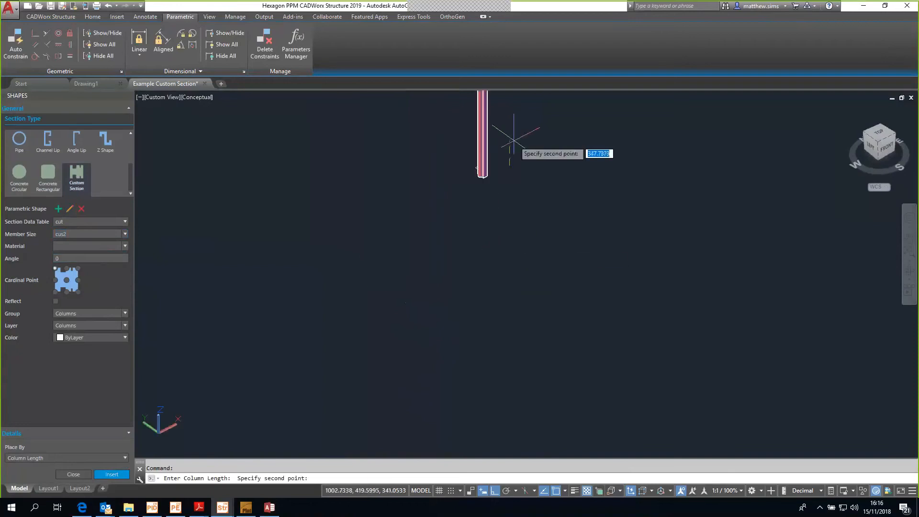
{"action": "middle_click_drag", "start_coordinate": [514, 141], "coordinate": [453, 369]}
{"action": "left_click", "coordinate": [450, 228]}
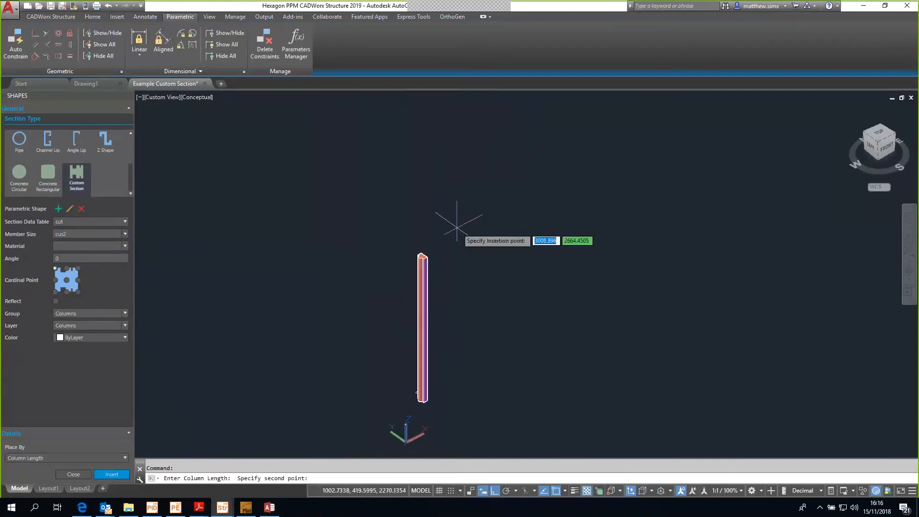
{"action": "left_click", "coordinate": [493, 229]}
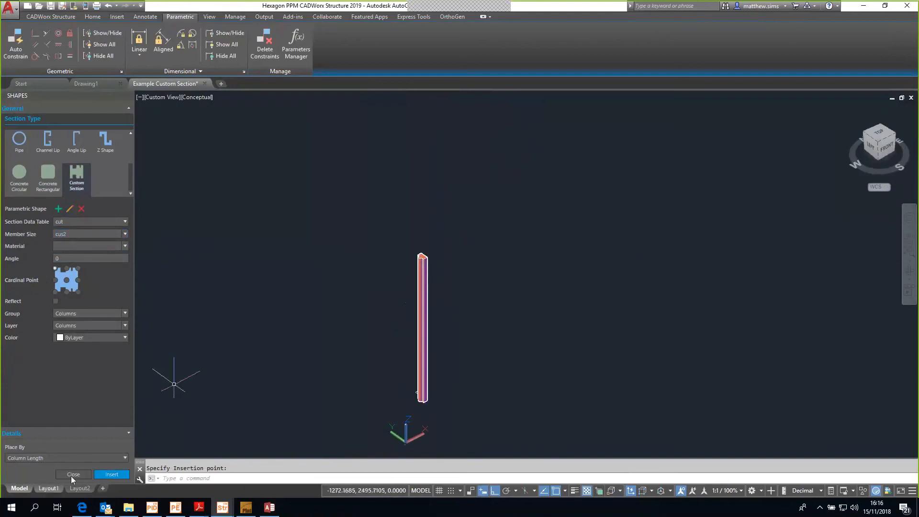
- Insert a cus2 column of length 2000 beside the first column and show the model in Top view
{"action": "left_click", "coordinate": [73, 459]}
{"action": "left_click", "coordinate": [72, 394]}
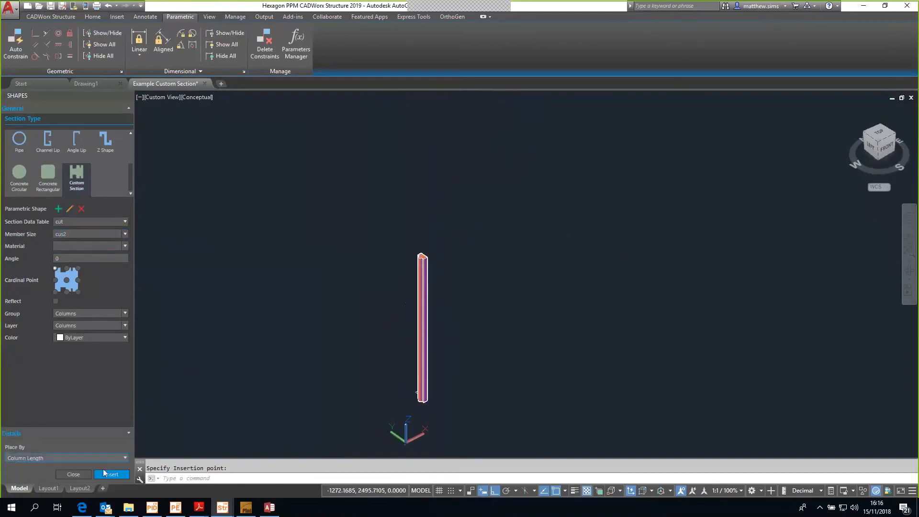
{"action": "left_click", "coordinate": [111, 473]}
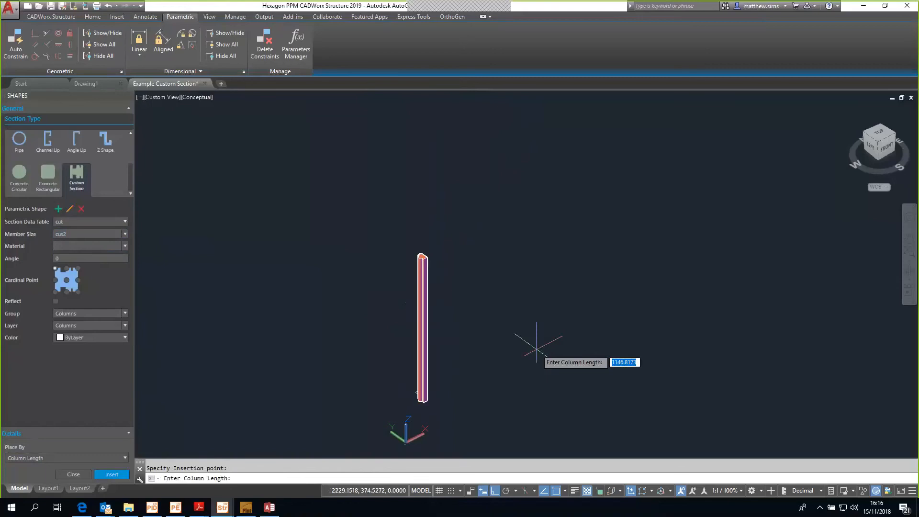
{"action": "type", "text": "2000"}
{"action": "key", "text": "Return"}
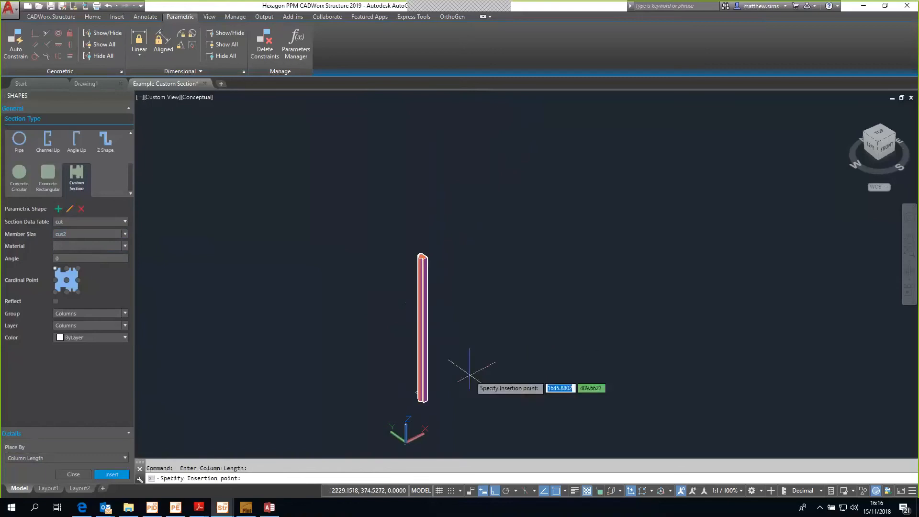
{"action": "left_click", "coordinate": [461, 406]}
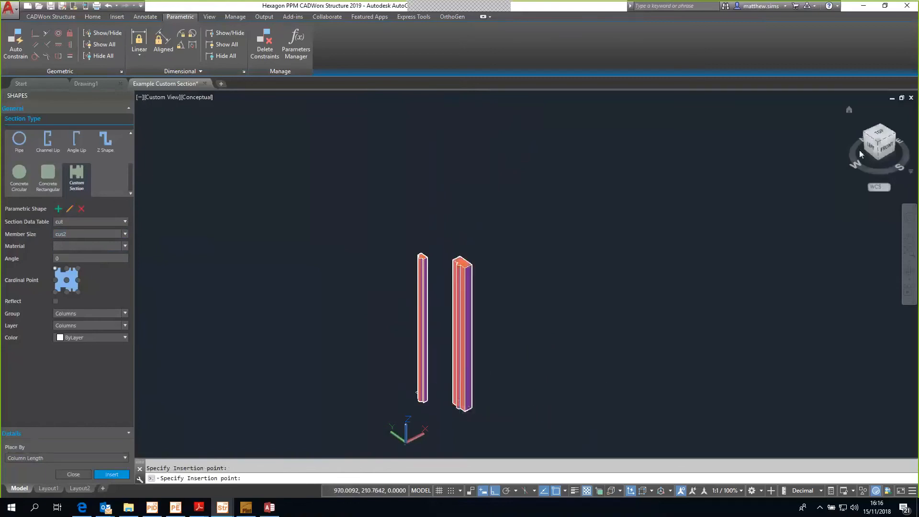
{"action": "key", "text": "Escape"}
{"action": "left_click", "coordinate": [879, 133]}
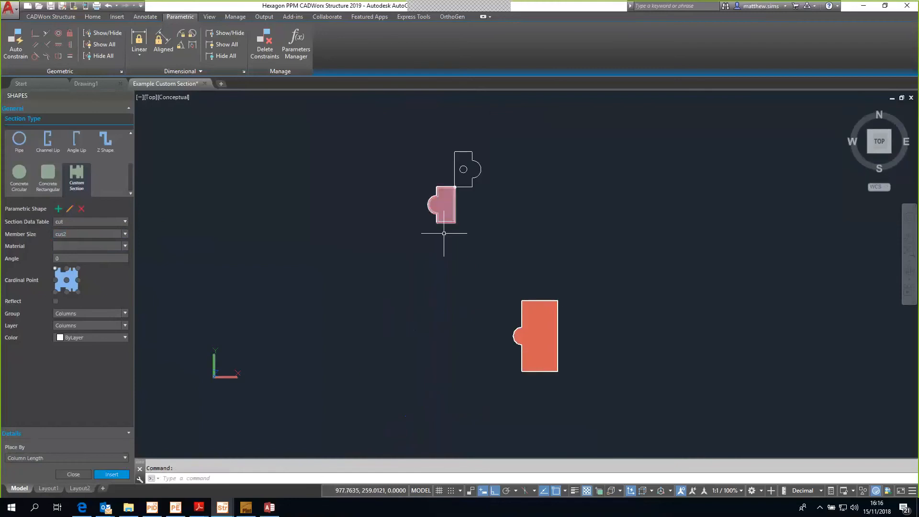
- Set the cus2 member's group to Plates and its layer to Structural Plate
{"action": "mouse_move", "coordinate": [540, 300]}
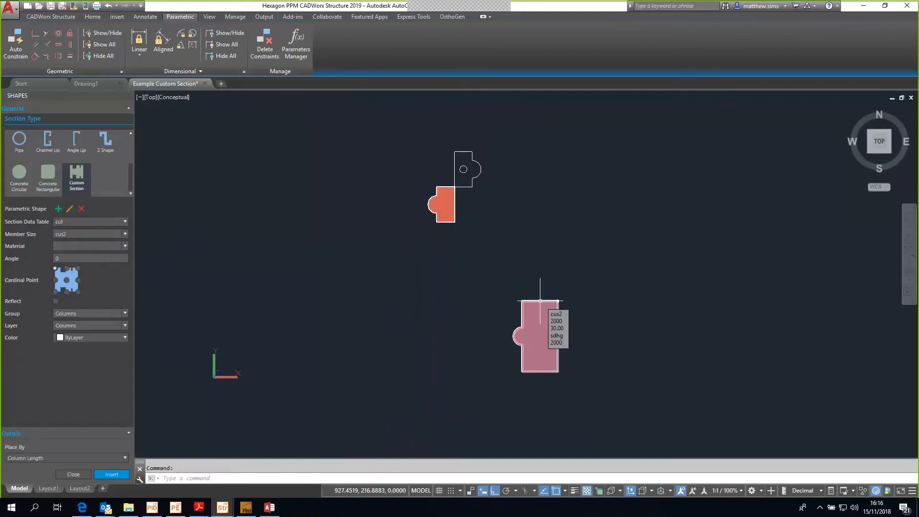
{"action": "scroll", "coordinate": [495, 175], "scroll_direction": "up", "scroll_amount": 3}
{"action": "scroll", "coordinate": [603, 297], "scroll_direction": "down", "scroll_amount": 5}
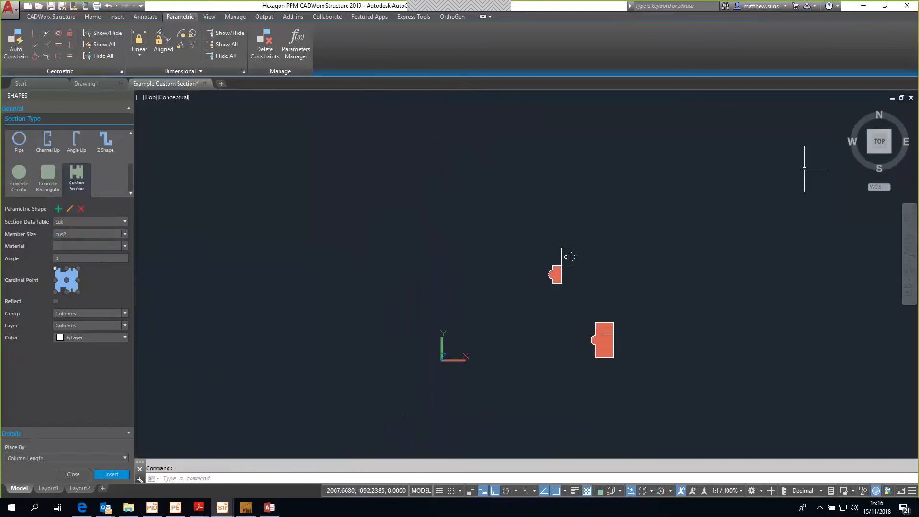
{"action": "left_click", "coordinate": [125, 313]}
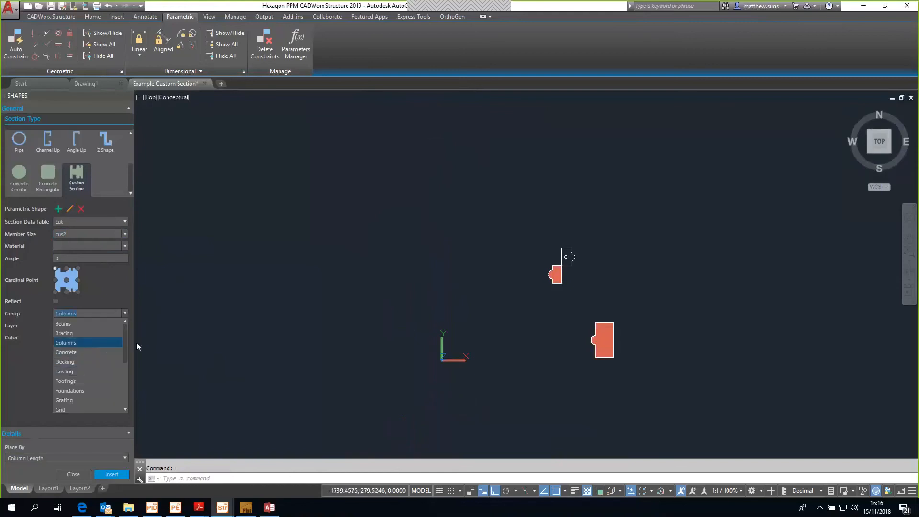
{"action": "left_click_drag", "start_coordinate": [124, 340], "coordinate": [122, 372]}
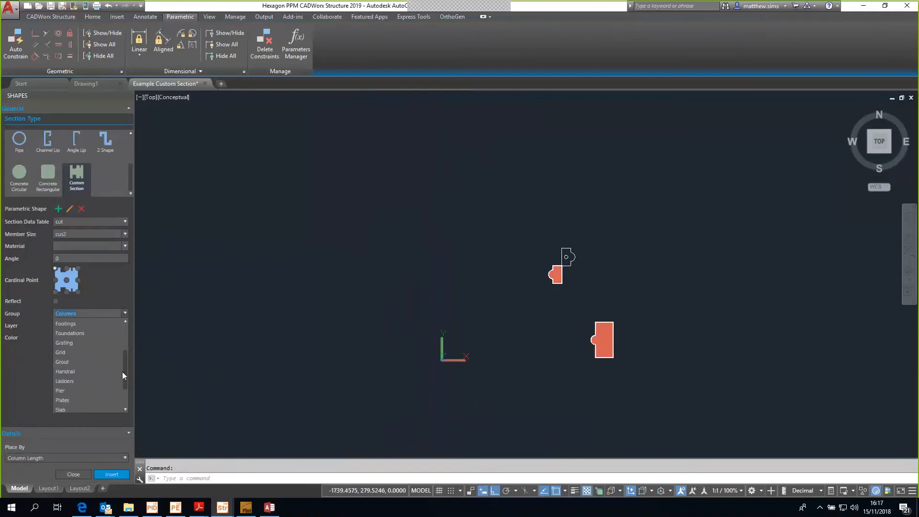
{"action": "left_click", "coordinate": [75, 390]}
{"action": "left_click", "coordinate": [124, 325]}
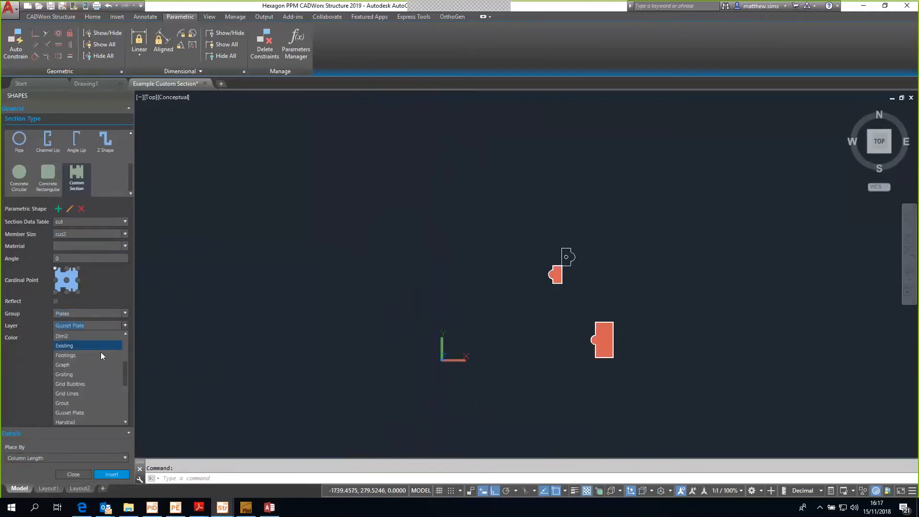
{"action": "scroll", "coordinate": [110, 393], "scroll_direction": "down", "scroll_amount": 2}
{"action": "scroll", "coordinate": [110, 393], "scroll_direction": "down", "scroll_amount": 2}
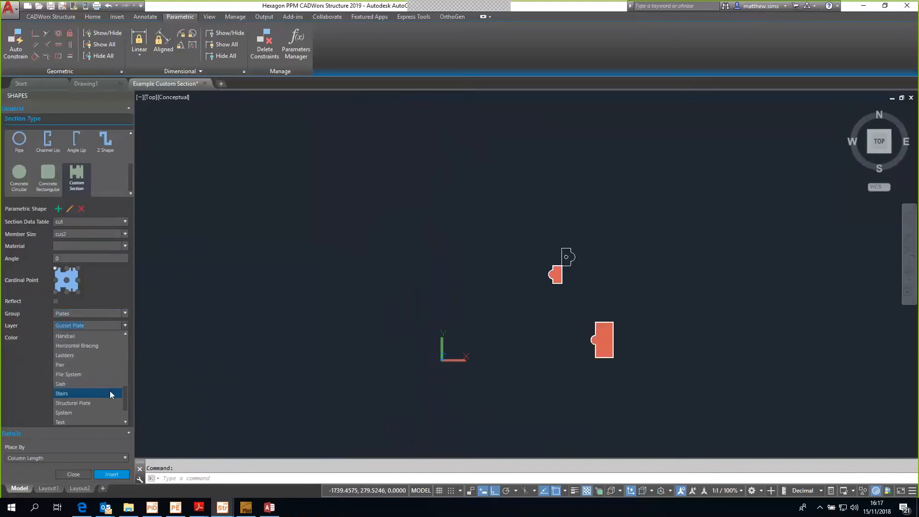
{"action": "left_click", "coordinate": [100, 377]}
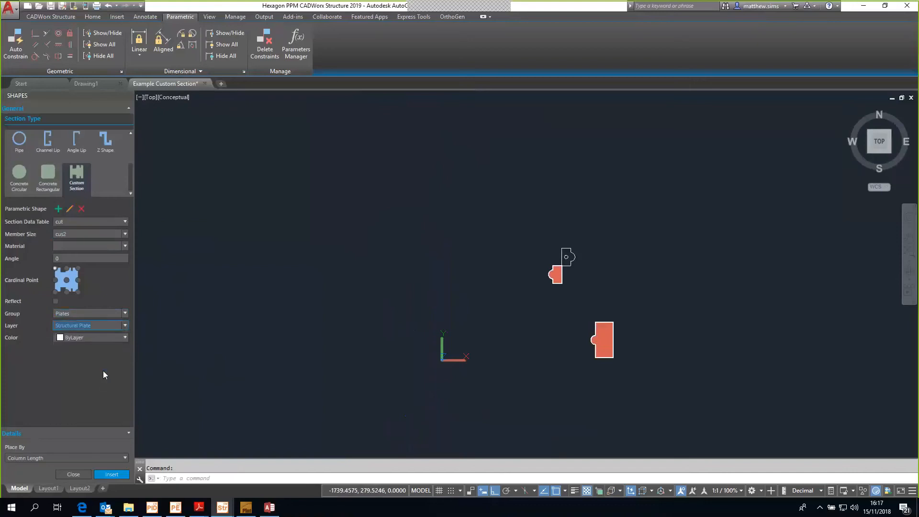
- Set the cus2 member's color to Cyan and keep Column Length as the placement method
{"action": "left_click", "coordinate": [119, 338]}
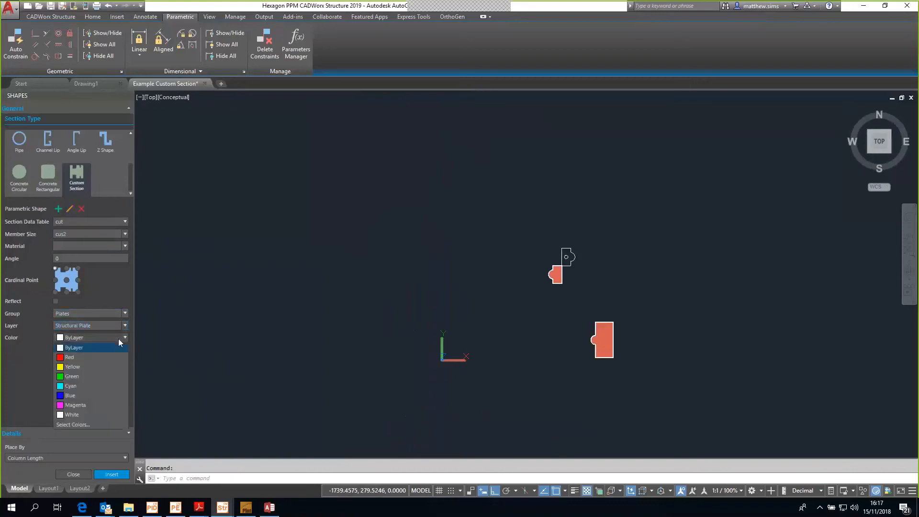
{"action": "left_click", "coordinate": [90, 386]}
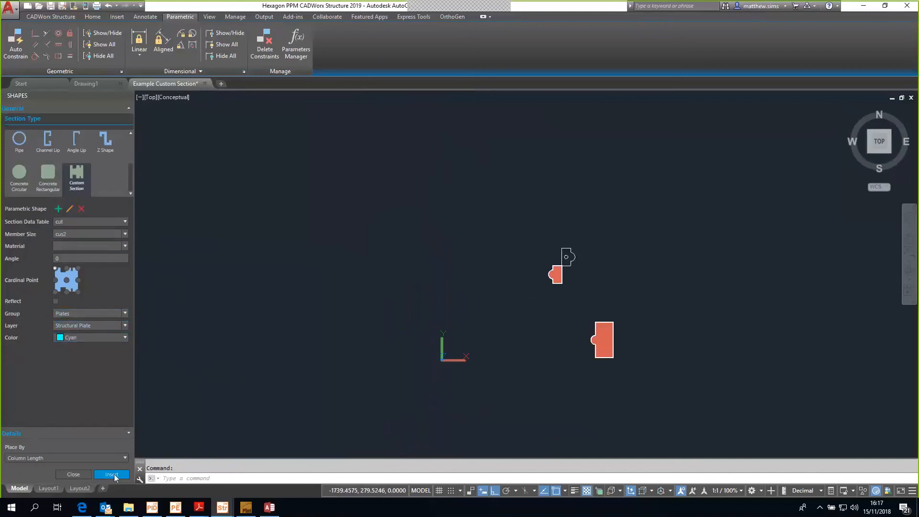
{"action": "left_click", "coordinate": [113, 458]}
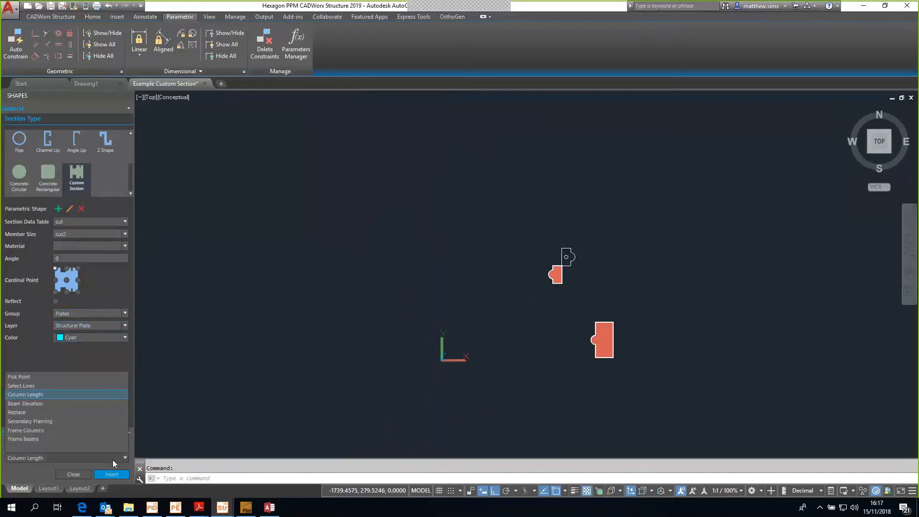
{"action": "left_click", "coordinate": [90, 397]}
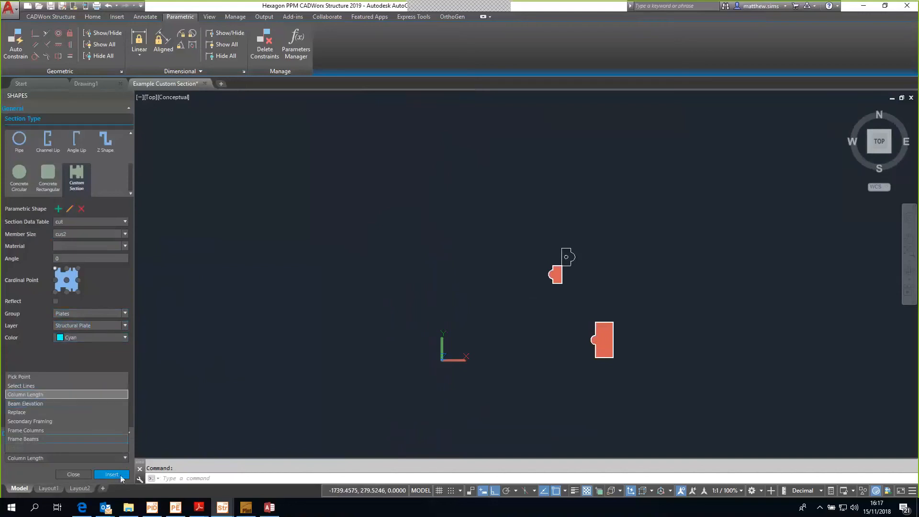
{"action": "left_click", "coordinate": [120, 475]}
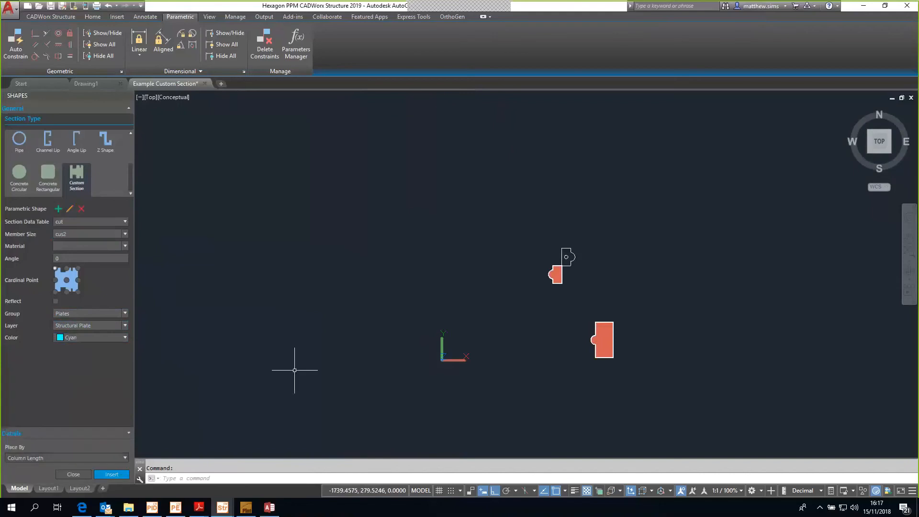
- In SW Isometric view, insert eight cus2 plates with a column length of 10, scattered in the empty area away from the columns
{"action": "left_click", "coordinate": [871, 151]}
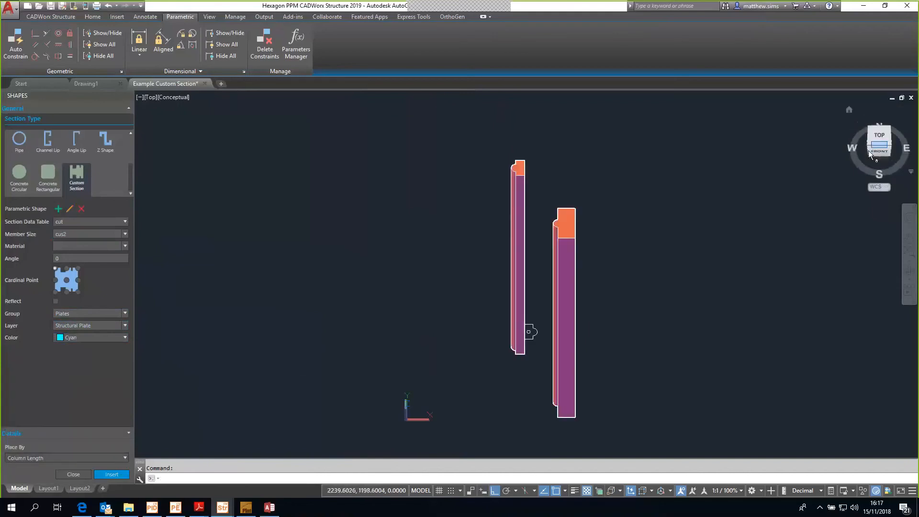
{"action": "left_click", "coordinate": [869, 140]}
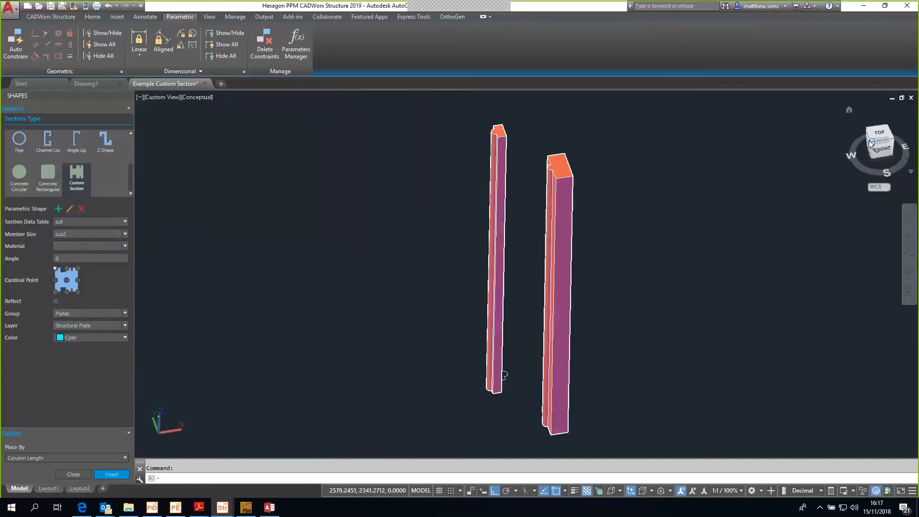
{"action": "left_click", "coordinate": [122, 477]}
{"action": "middle_click_drag", "start_coordinate": [381, 306], "coordinate": [423, 275]}
{"action": "type", "text": "10"}
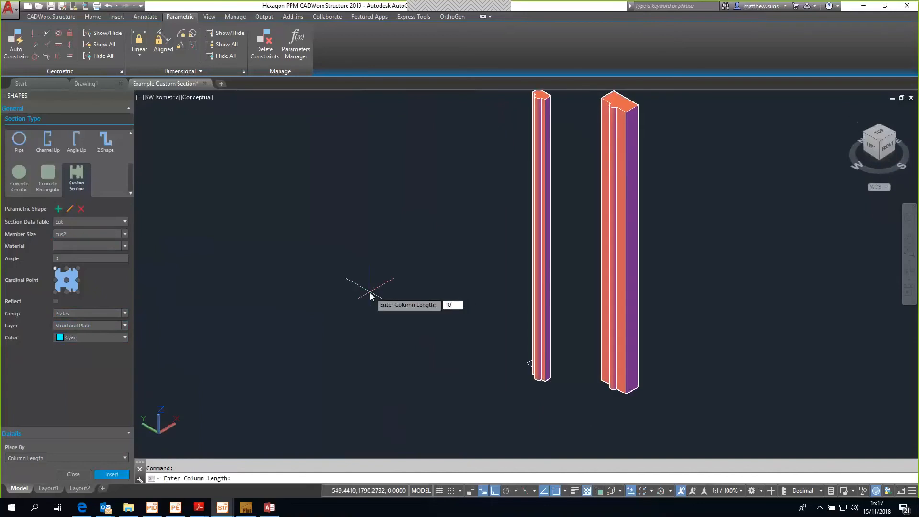
{"action": "key", "text": "Return"}
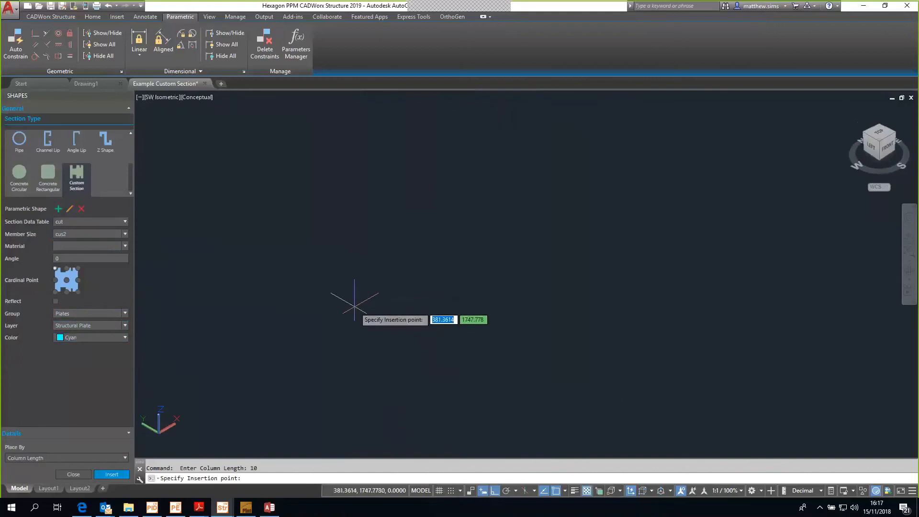
{"action": "left_click", "coordinate": [355, 304]}
{"action": "left_click", "coordinate": [554, 261]}
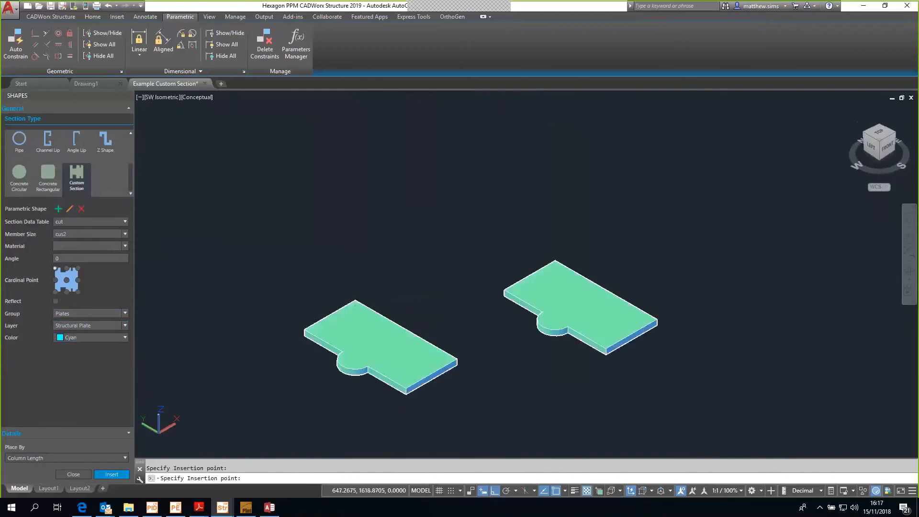
{"action": "left_click", "coordinate": [727, 189]}
{"action": "left_click", "coordinate": [500, 167]}
{"action": "left_click", "coordinate": [314, 216]}
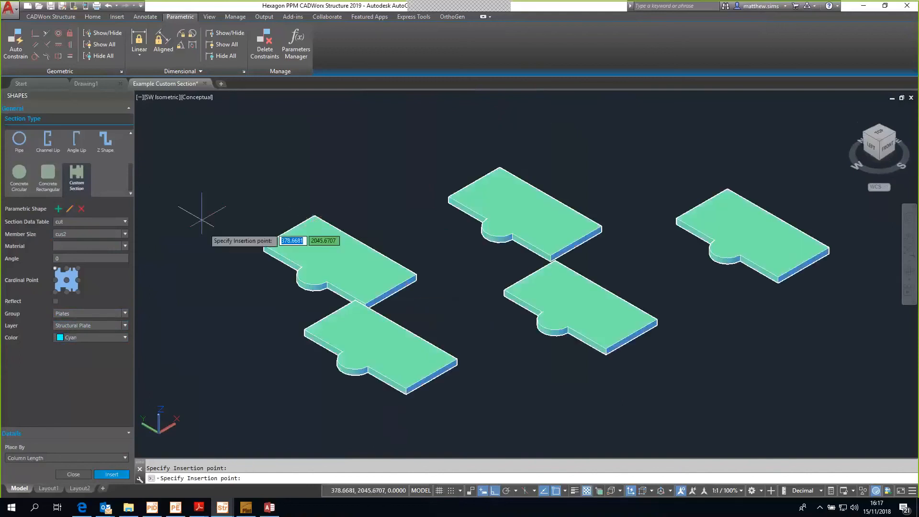
{"action": "left_click", "coordinate": [196, 187]}
{"action": "left_click", "coordinate": [374, 150]}
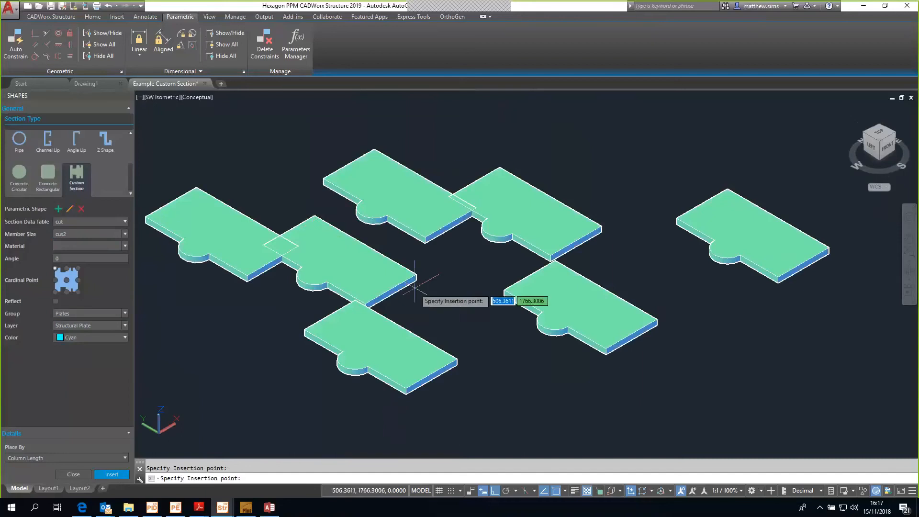
{"action": "left_click", "coordinate": [532, 390]}
{"action": "key", "text": "Escape"}
- Examine the inserted plates and the two columns in Top view and in SW Isometric view
{"action": "middle_click_drag", "start_coordinate": [565, 369], "coordinate": [521, 215]}
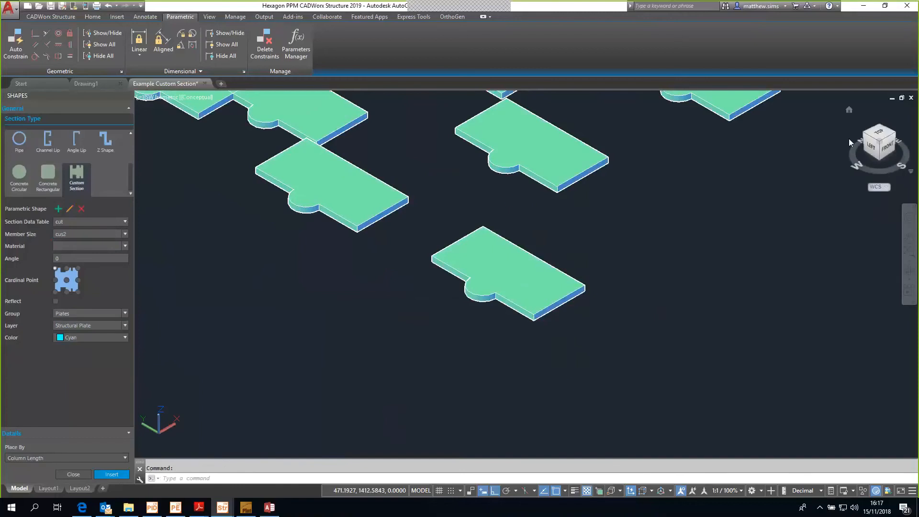
{"action": "left_click", "coordinate": [880, 133]}
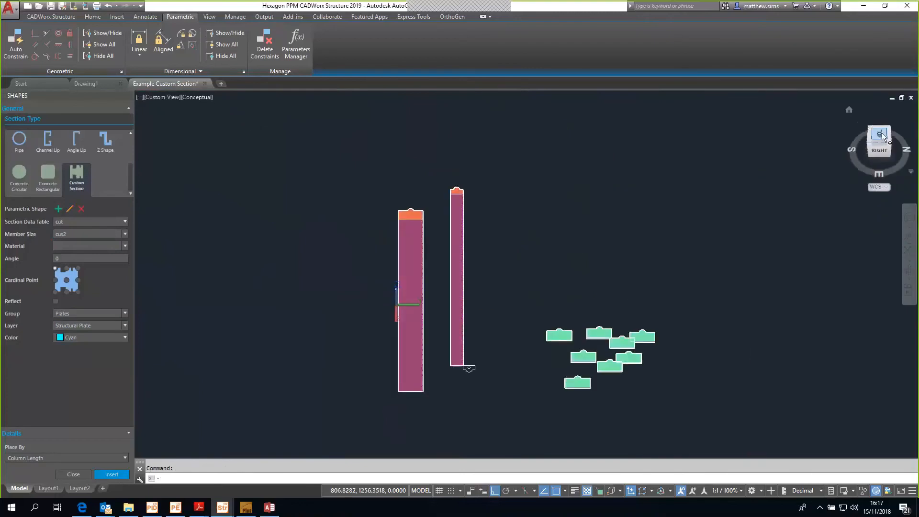
{"action": "left_click", "coordinate": [881, 133]}
{"action": "scroll", "coordinate": [547, 245], "scroll_direction": "up", "scroll_amount": 8}
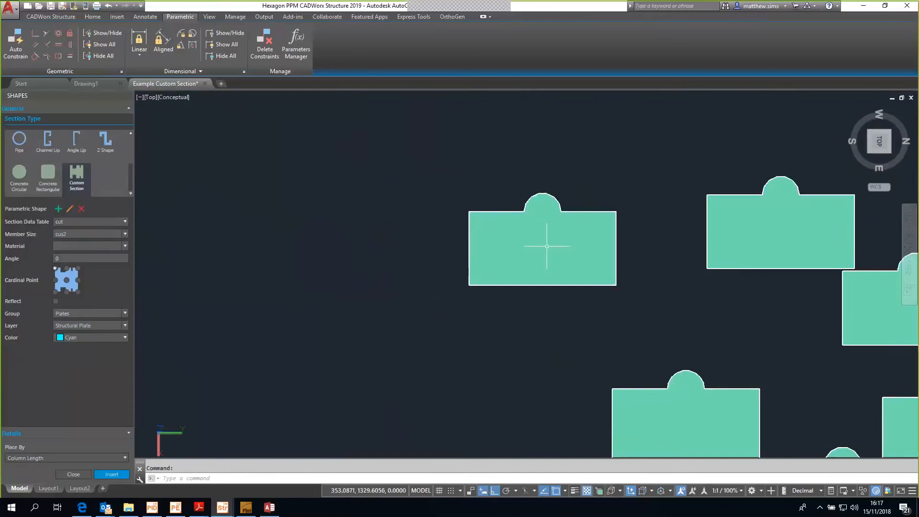
{"action": "scroll", "coordinate": [547, 246], "scroll_direction": "down", "scroll_amount": 4}
{"action": "scroll", "coordinate": [337, 349], "scroll_direction": "up", "scroll_amount": 3}
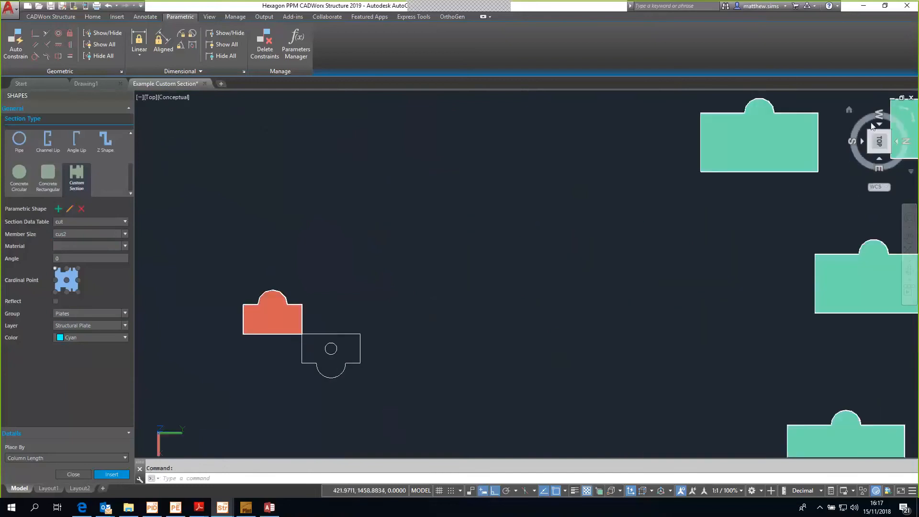
{"action": "left_click", "coordinate": [870, 133]}
{"action": "scroll", "coordinate": [597, 365], "scroll_direction": "up", "scroll_amount": 8}
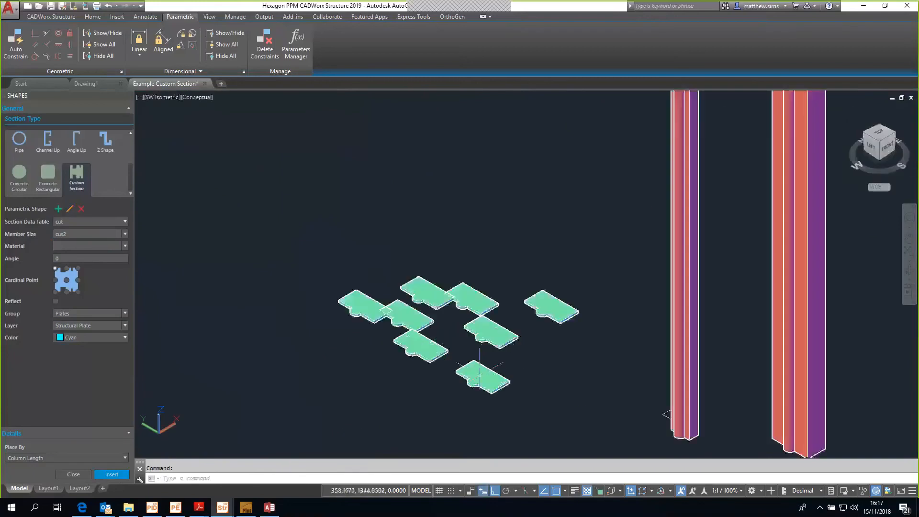
{"action": "middle_click_drag", "start_coordinate": [596, 365], "coordinate": [572, 344]}
{"action": "scroll", "coordinate": [572, 344], "scroll_direction": "down", "scroll_amount": 10}
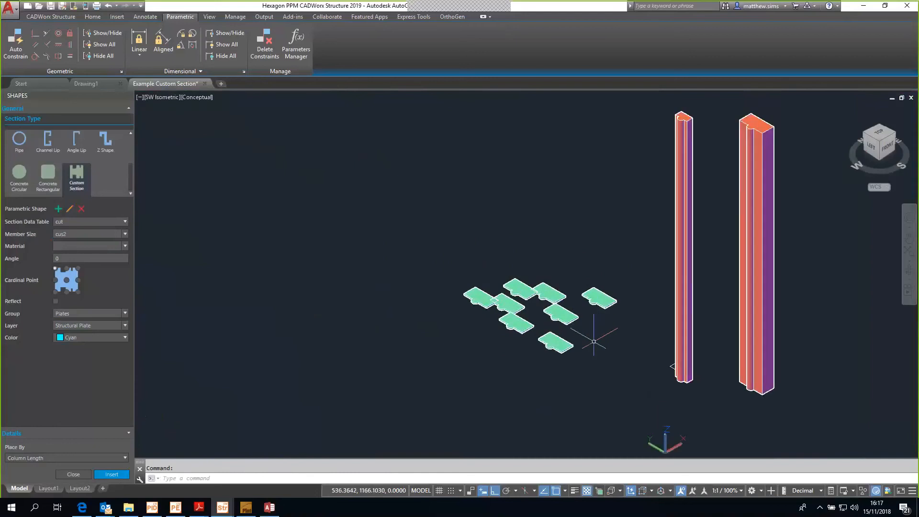
- Insert a P13STD structural pipe with a column length of 20 at the arc center of one cyan plate
{"action": "left_click", "coordinate": [15, 149]}
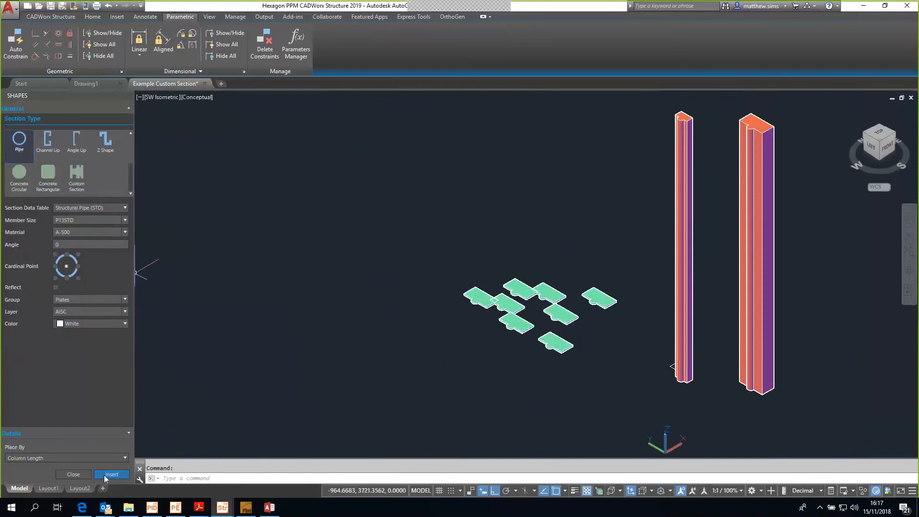
{"action": "left_click", "coordinate": [106, 475]}
{"action": "scroll", "coordinate": [482, 282], "scroll_direction": "up", "scroll_amount": 8}
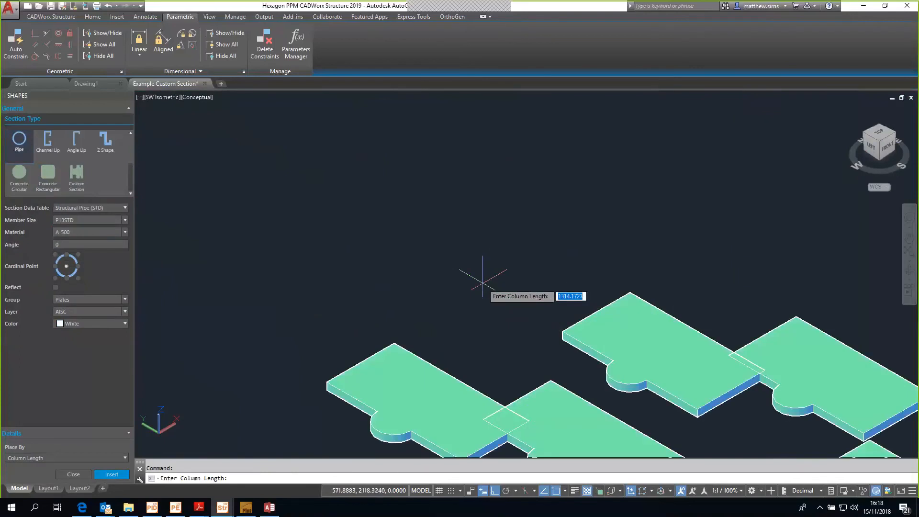
{"action": "type", "text": "20"}
{"action": "key", "text": "Return"}
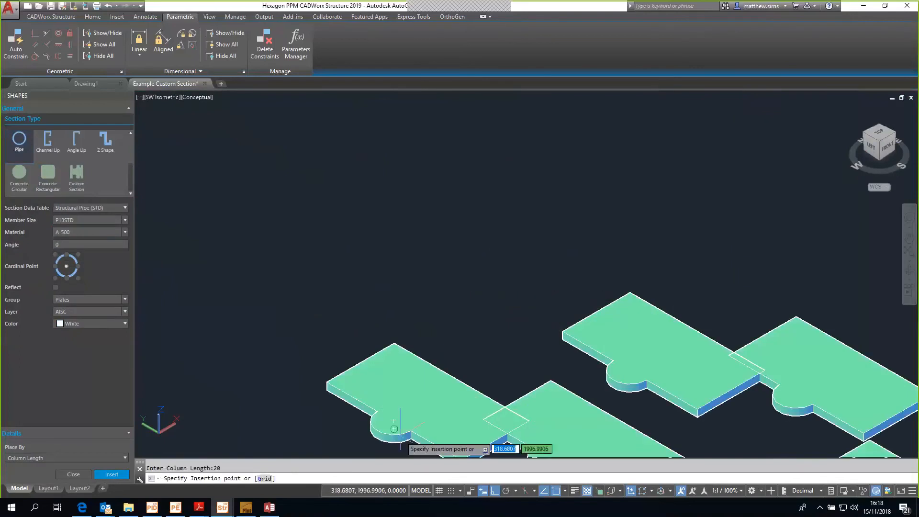
{"action": "left_click", "coordinate": [393, 421]}
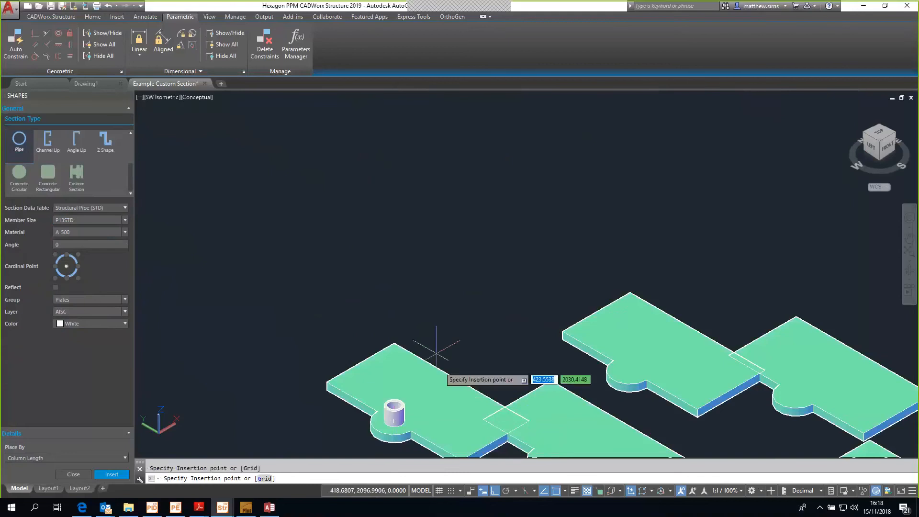
{"action": "right_click", "coordinate": [473, 321]}
{"action": "left_click", "coordinate": [510, 332]}
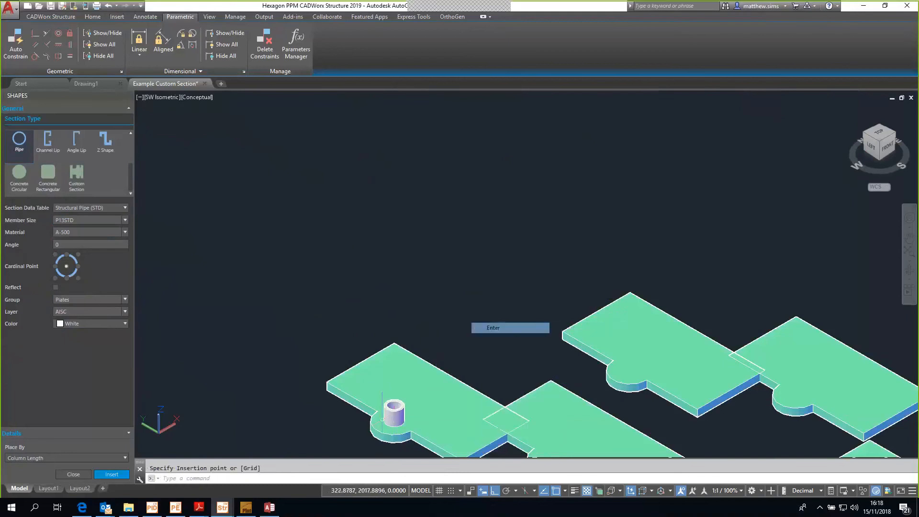
- Move the short pipe from the plate's arc toward the middle of the plate, with object snap turned off
{"action": "left_click", "coordinate": [390, 415]}
{"action": "type", "text": "m"}
{"action": "key", "text": "Return"}
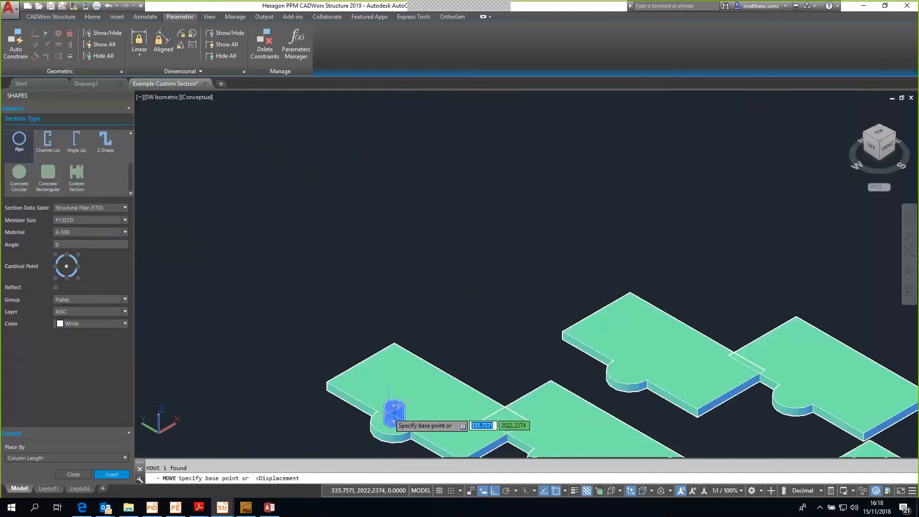
{"action": "left_click", "coordinate": [393, 408]}
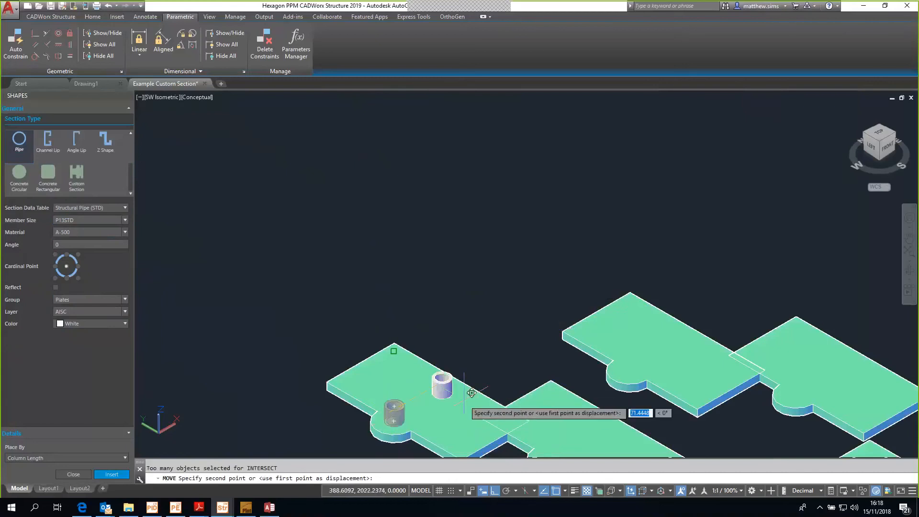
{"action": "scroll", "coordinate": [440, 404], "scroll_direction": "up", "scroll_amount": 3}
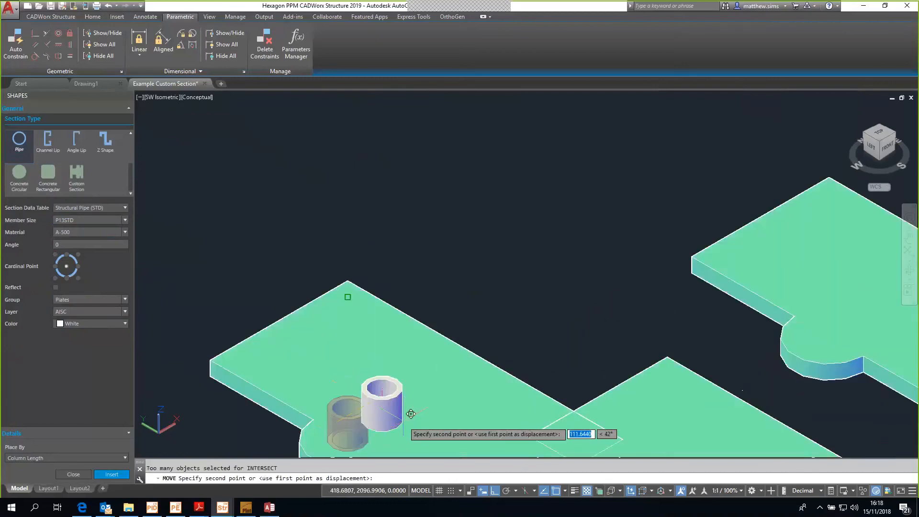
{"action": "left_click", "coordinate": [555, 490]}
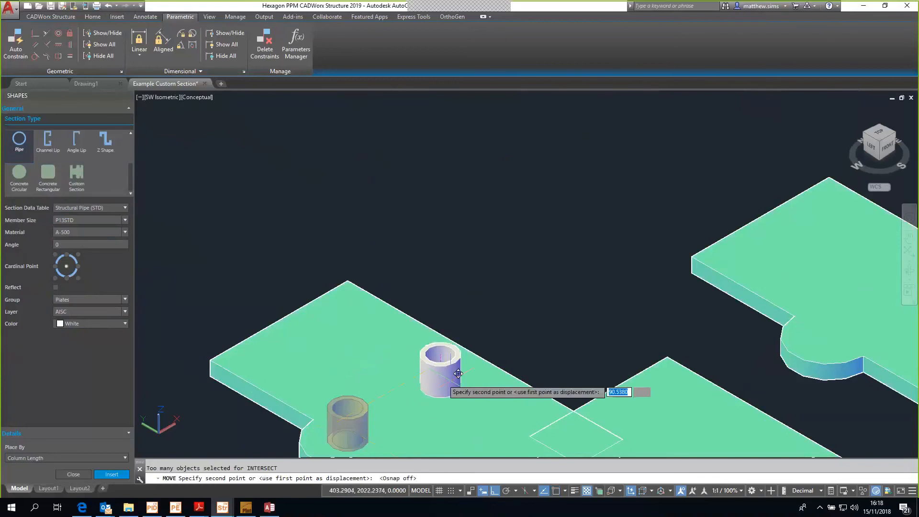
{"action": "left_click", "coordinate": [413, 372]}
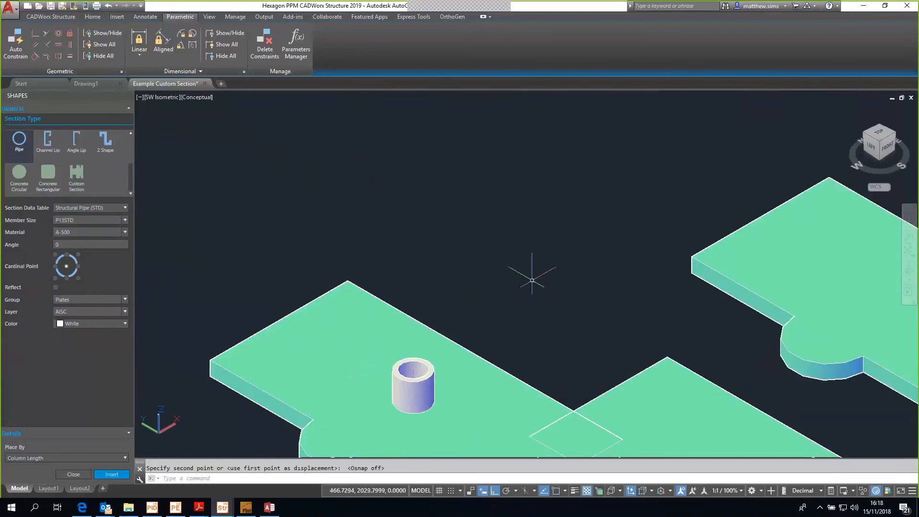
- Delete the plate that overlaps the corner of the plate carrying the short pipe
{"action": "scroll", "coordinate": [529, 272], "scroll_direction": "down", "scroll_amount": 5}
{"action": "middle_click_drag", "start_coordinate": [381, 410], "coordinate": [361, 405], "text": "shift"}
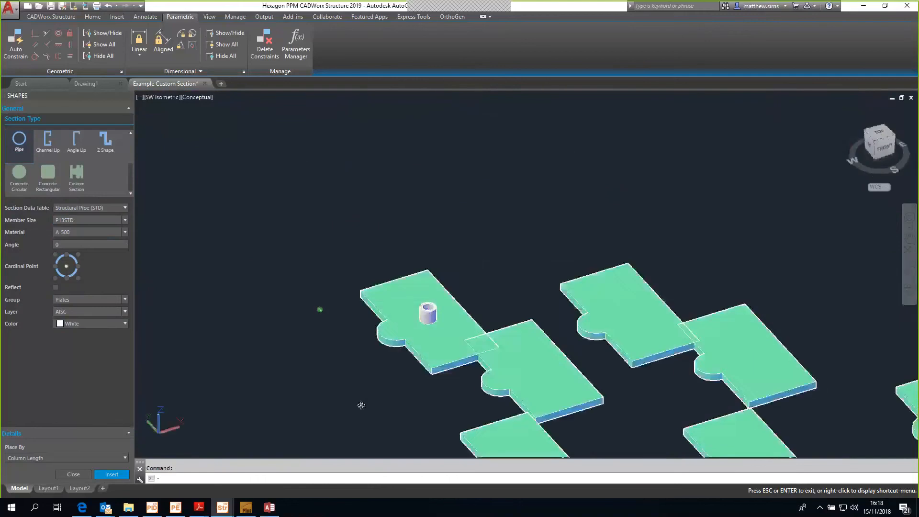
{"action": "left_click", "coordinate": [570, 364]}
{"action": "key", "text": "Delete"}
- Try stretching the neighbouring plate upward into a tall block by its end grip and repositioning it with its middle grip
{"action": "left_click", "coordinate": [660, 282]}
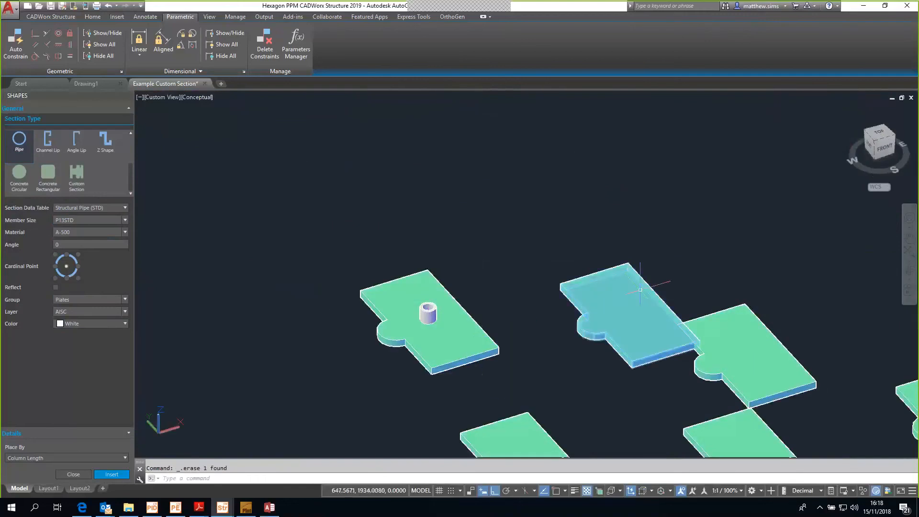
{"action": "scroll", "coordinate": [648, 266], "scroll_direction": "up", "scroll_amount": 2}
{"action": "left_click", "coordinate": [607, 215]}
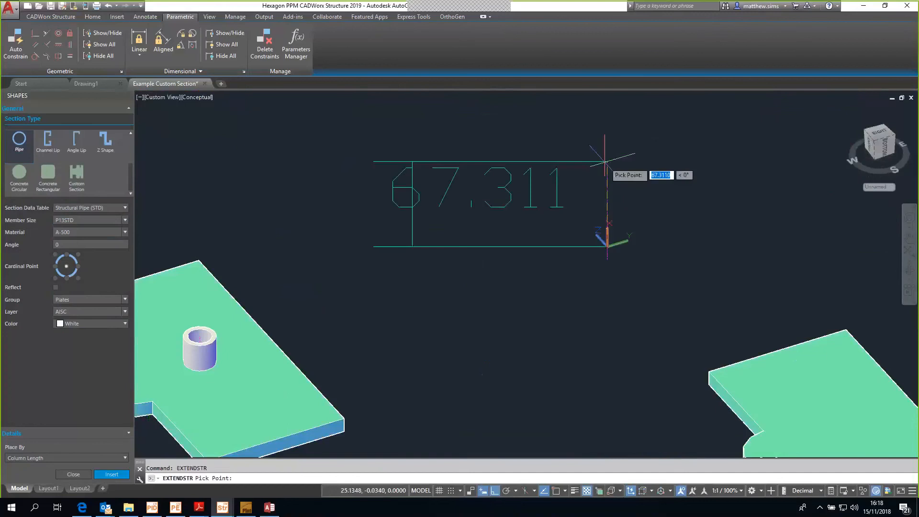
{"action": "left_click", "coordinate": [608, 123]}
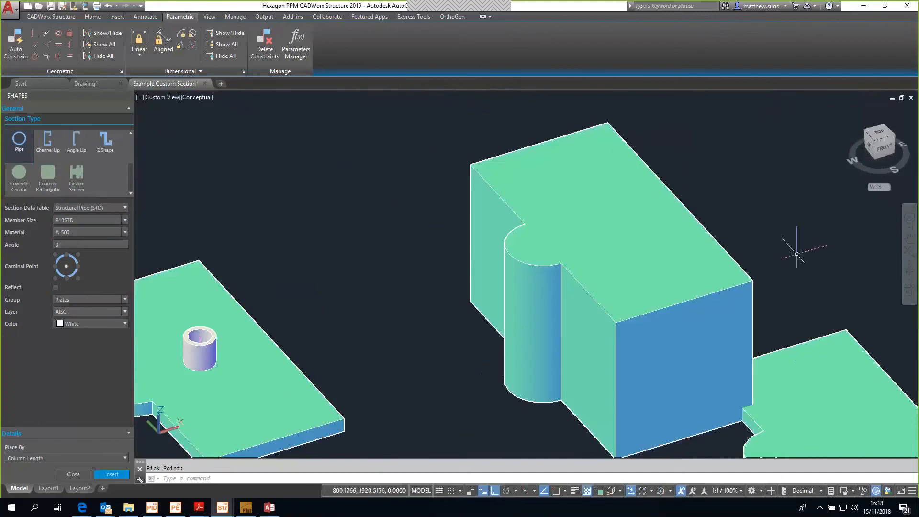
{"action": "left_click", "coordinate": [587, 208]}
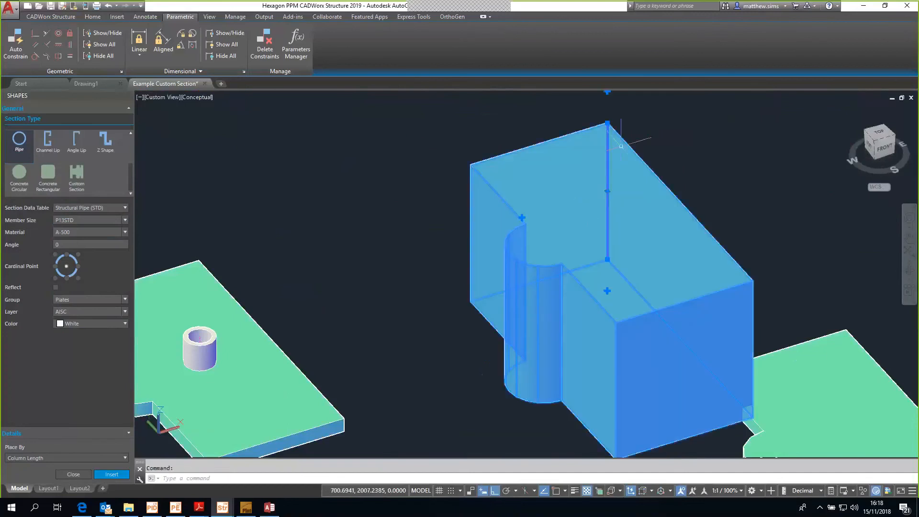
{"action": "left_click", "coordinate": [606, 191]}
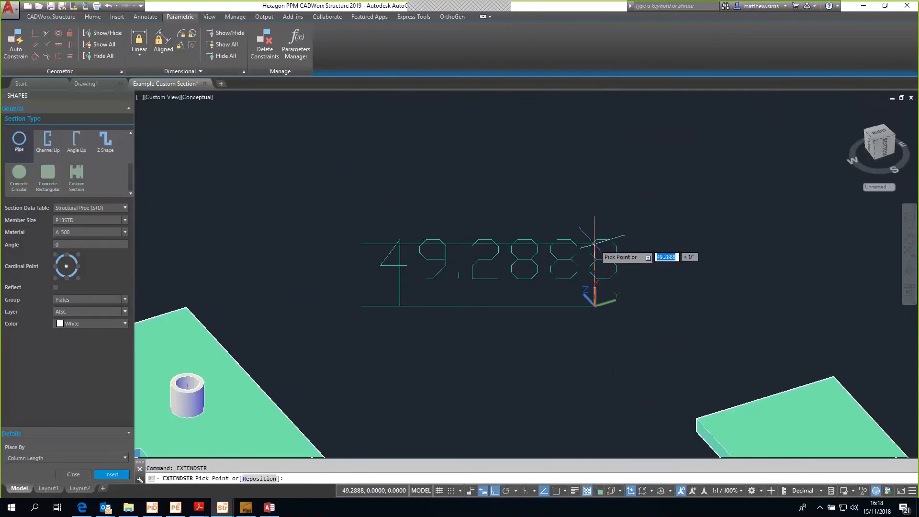
{"action": "left_click", "coordinate": [594, 245]}
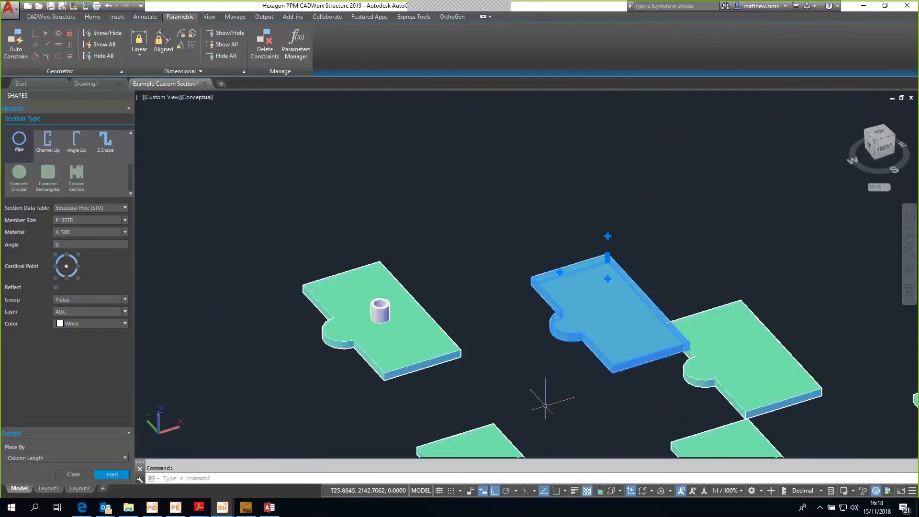
- Rotate the plate nearest the one with the pipe by 90 degrees using its rotation grip
{"action": "left_click", "coordinate": [560, 273]}
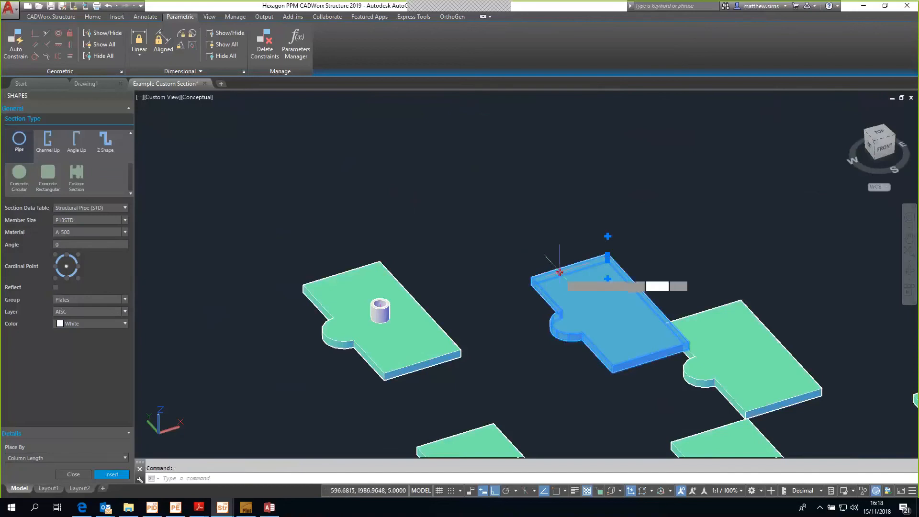
{"action": "key", "text": "Escape"}
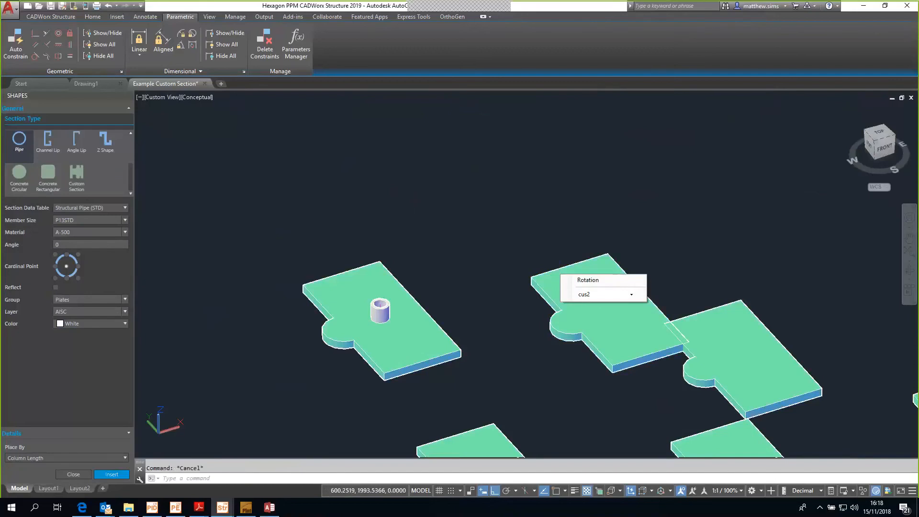
{"action": "scroll", "coordinate": [596, 299], "scroll_direction": "down", "scroll_amount": 5}
{"action": "scroll", "coordinate": [554, 365], "scroll_direction": "up", "scroll_amount": 8}
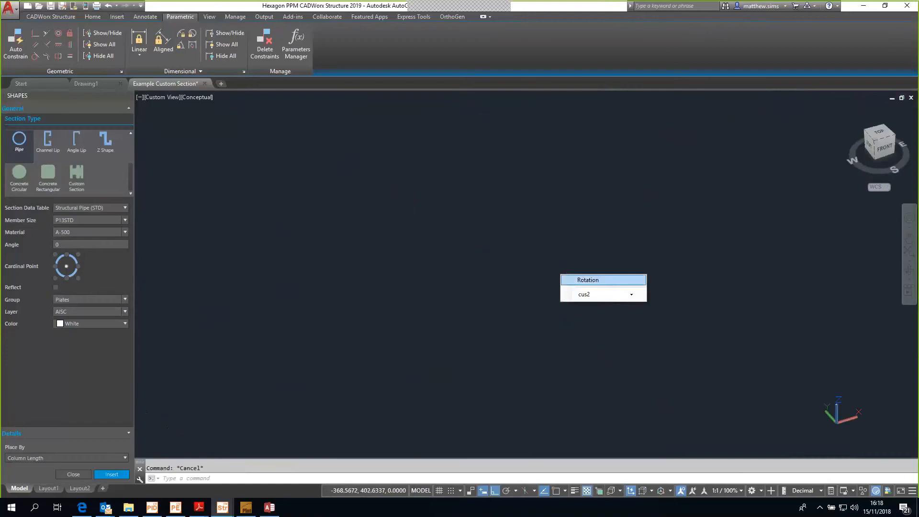
{"action": "left_click", "coordinate": [589, 280]}
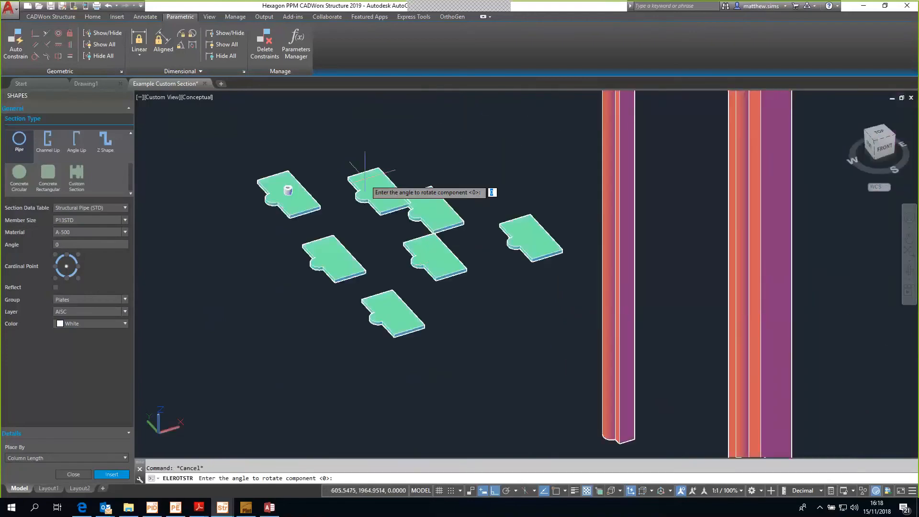
{"action": "type", "text": "90"}
{"action": "key", "text": "Return"}
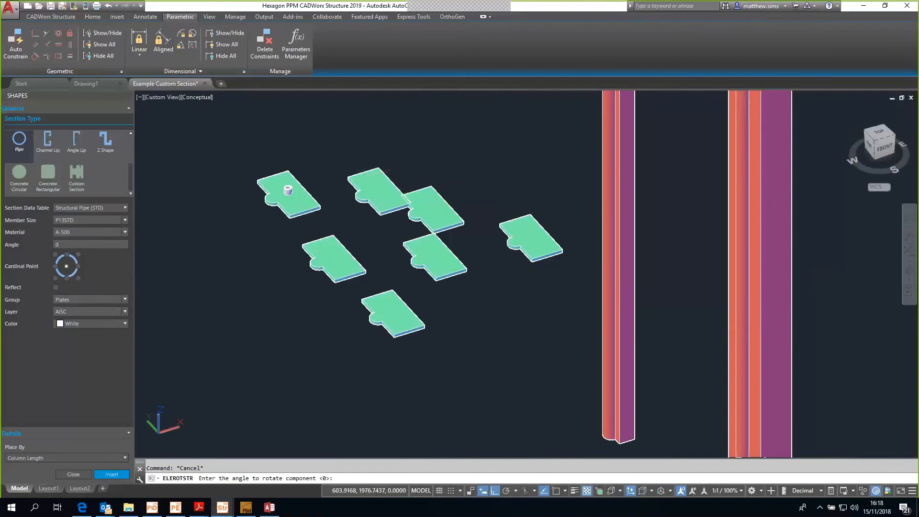
{"action": "left_click", "coordinate": [383, 171]}
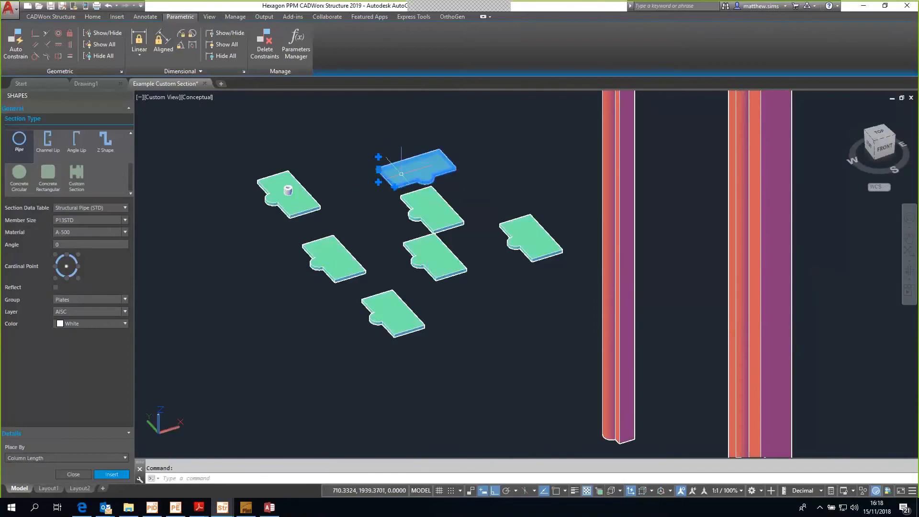
- Examine the rotated plate's grips up close, including the end grip and the rotation grip
{"action": "scroll", "coordinate": [383, 175], "scroll_direction": "up", "scroll_amount": 3}
{"action": "left_click", "coordinate": [370, 190]}
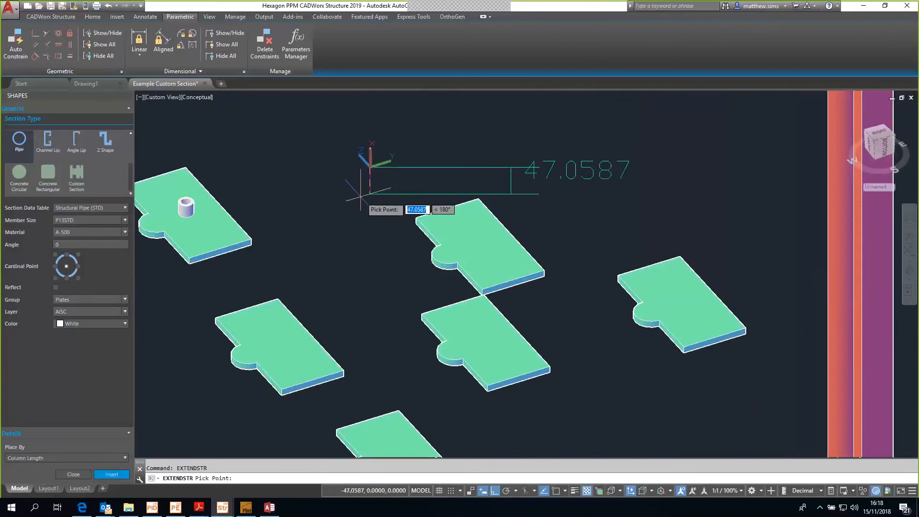
{"action": "key", "text": "Escape"}
{"action": "scroll", "coordinate": [360, 197], "scroll_direction": "up", "scroll_amount": 5}
{"action": "left_click", "coordinate": [461, 167]}
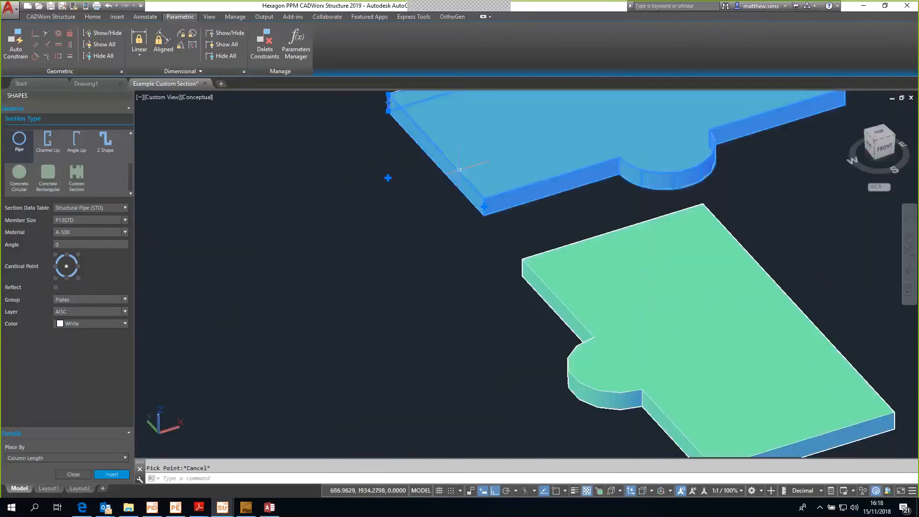
{"action": "middle_click_drag", "start_coordinate": [460, 179], "coordinate": [437, 307]}
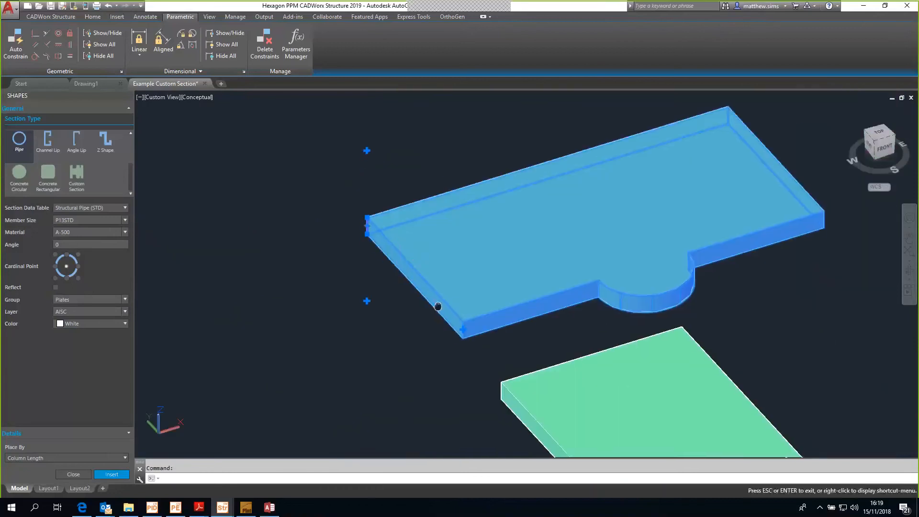
{"action": "left_click", "coordinate": [461, 334]}
{"action": "key", "text": "Escape"}
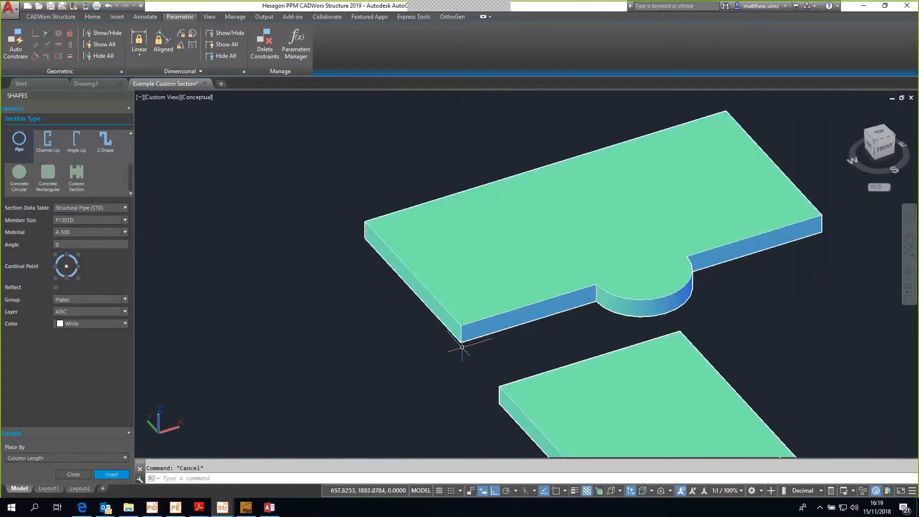
{"action": "left_click", "coordinate": [521, 287]}
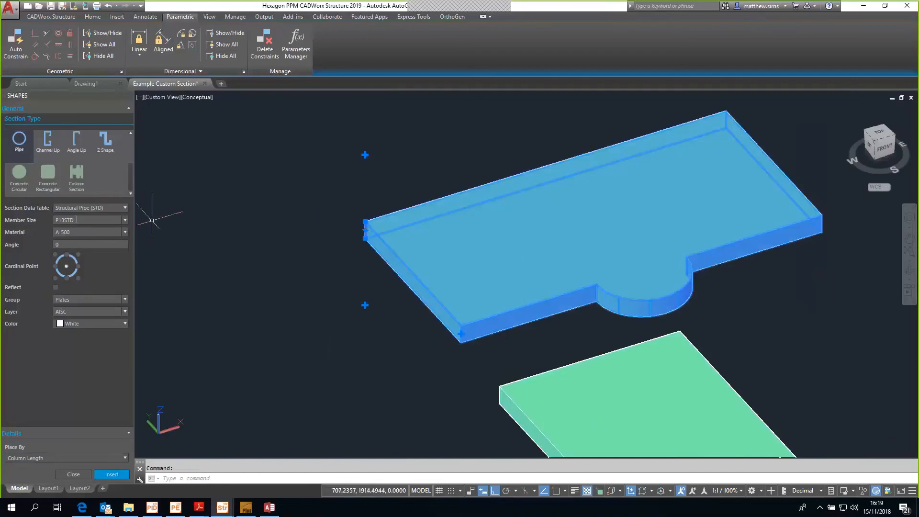
{"action": "scroll", "coordinate": [466, 331], "scroll_direction": "down", "scroll_amount": 10}
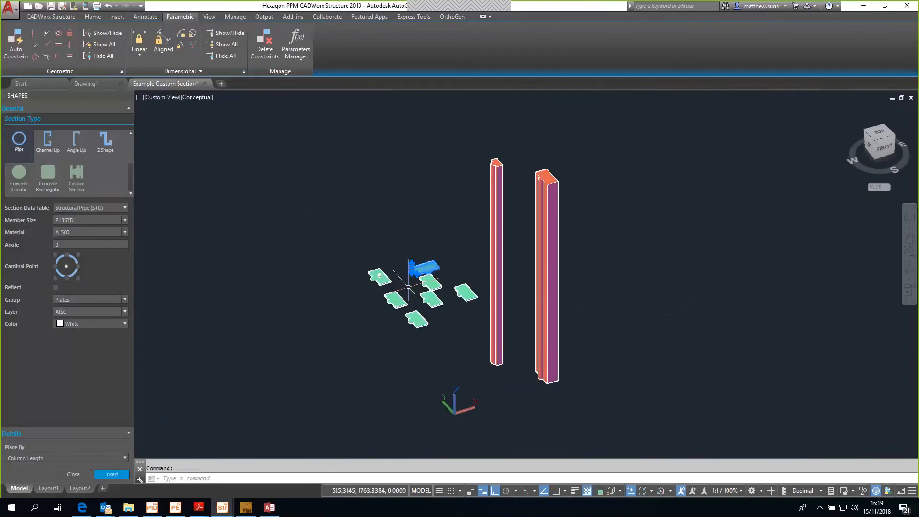
{"action": "scroll", "coordinate": [409, 286], "scroll_direction": "up", "scroll_amount": 10}
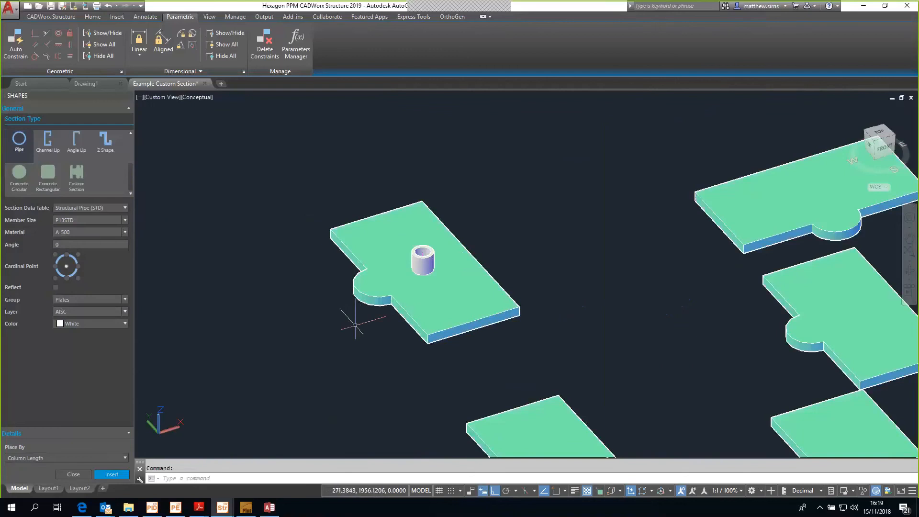
{"action": "type", "text": "UNION"}
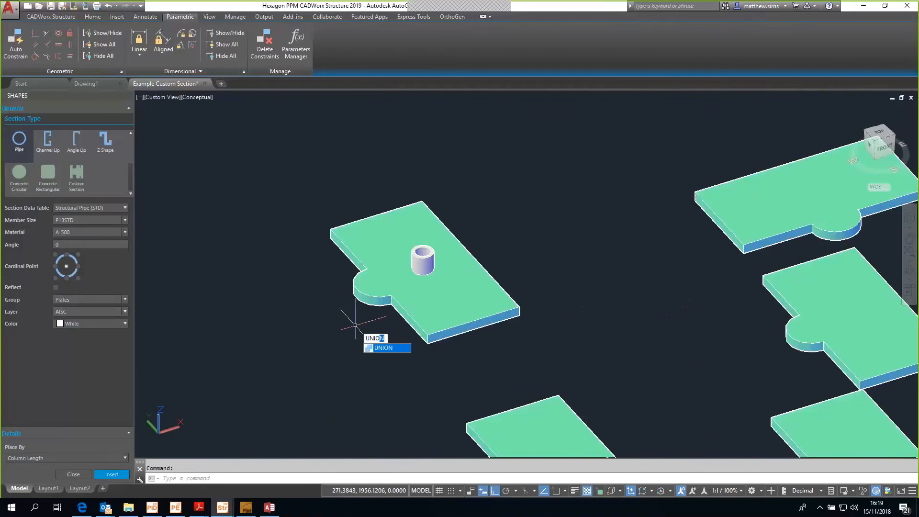
{"action": "key", "text": "Return"}
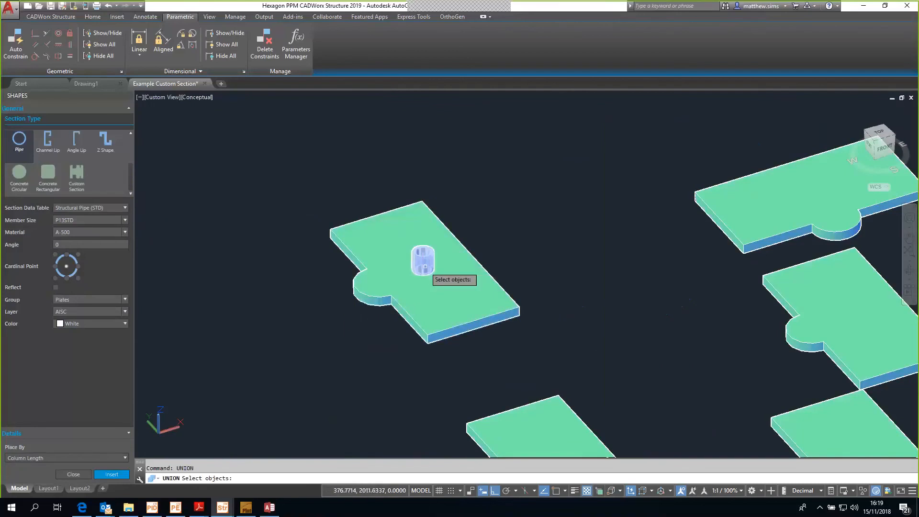
{"action": "key", "text": "Escape"}
- Group the short pipe with the plate it stands on
{"action": "type", "text": "GROUP"}
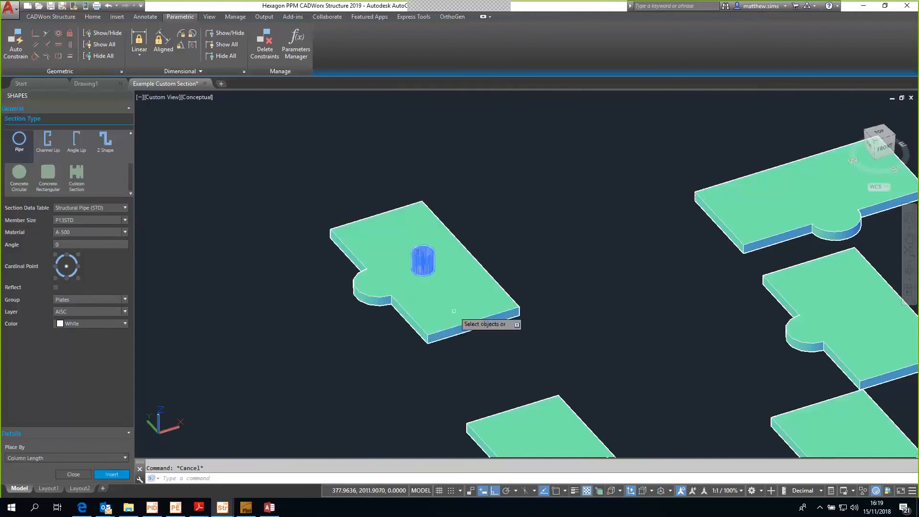
{"action": "left_click", "coordinate": [453, 309]}
{"action": "right_click", "coordinate": [559, 202]}
{"action": "left_click", "coordinate": [592, 219]}
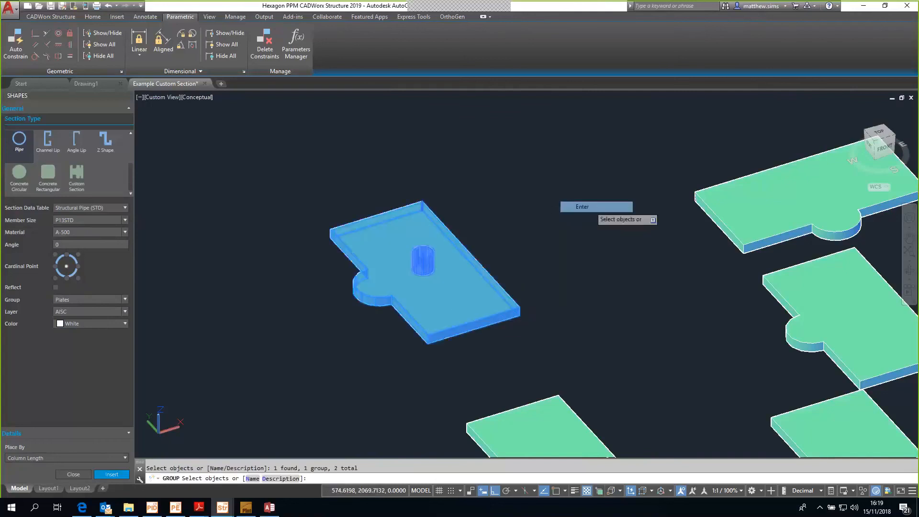
{"action": "scroll", "coordinate": [542, 278], "scroll_direction": "down", "scroll_amount": 2}
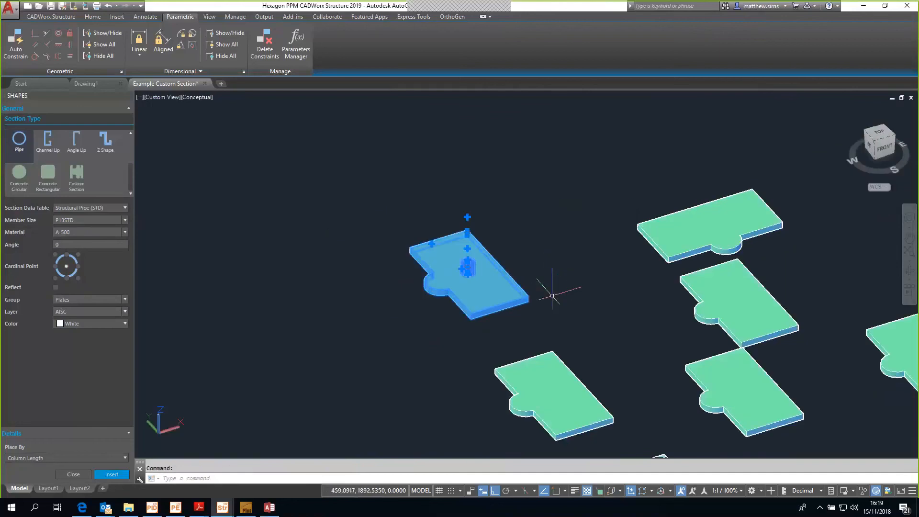
{"action": "key", "text": "Escape"}
{"action": "scroll", "coordinate": [457, 272], "scroll_direction": "up", "scroll_amount": 3}
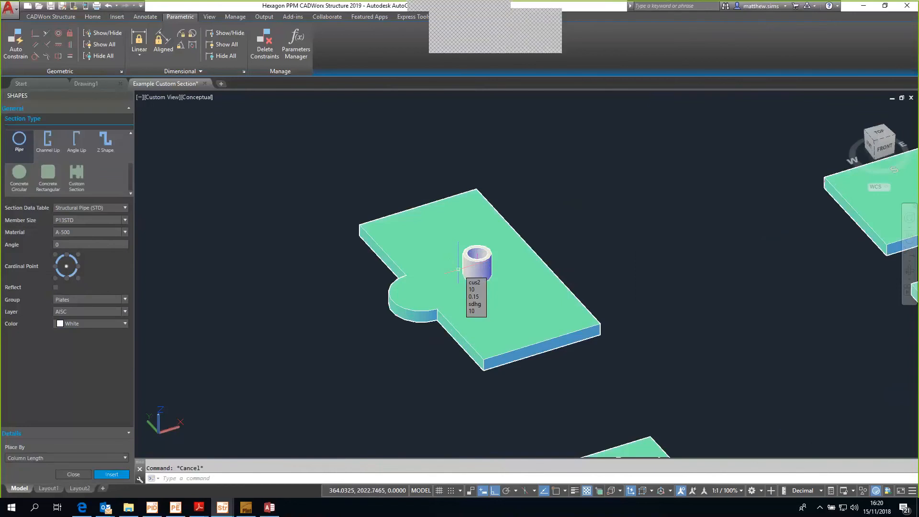
- Show the whole model in Top view with all plates and both columns
{"action": "key", "text": "ctrl+z"}
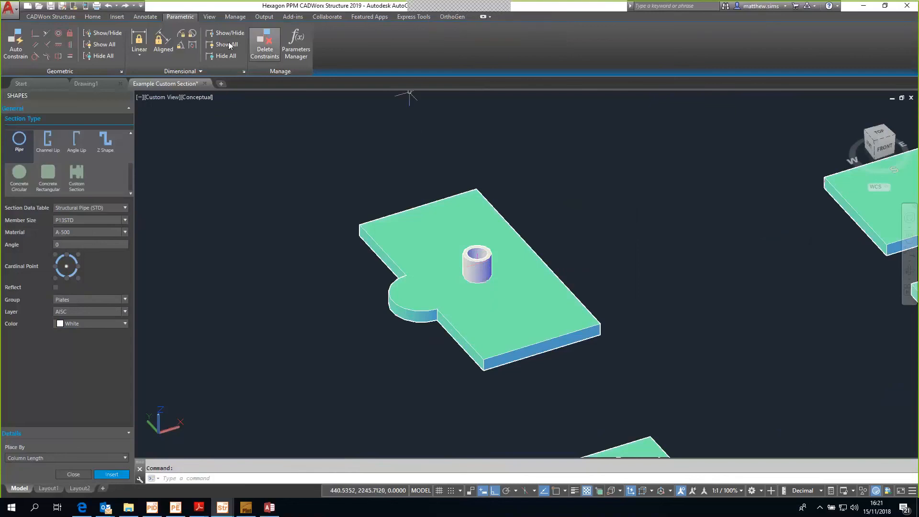
{"action": "left_click", "coordinate": [66, 20]}
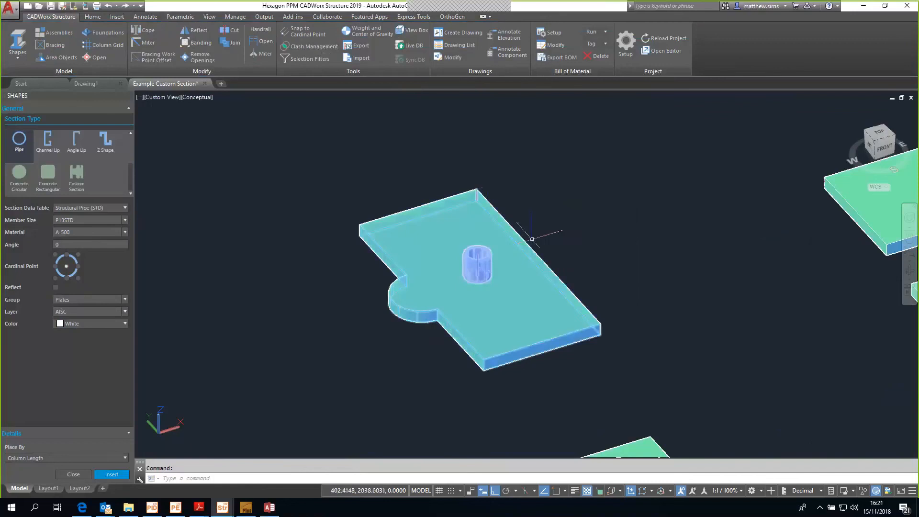
{"action": "left_click", "coordinate": [879, 138]}
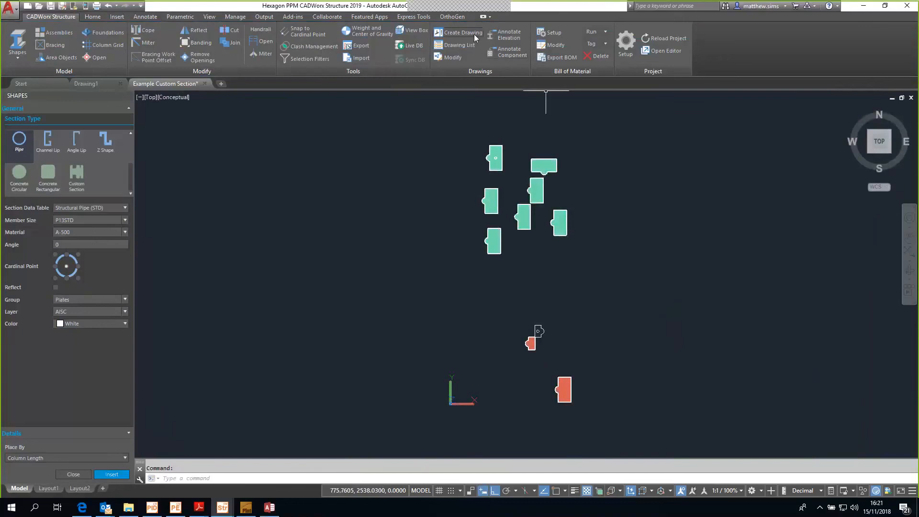
- Review the drawing types and the General Arrangement (GA) template for a Plan drawing without creating a drawing
{"action": "left_click", "coordinate": [471, 34]}
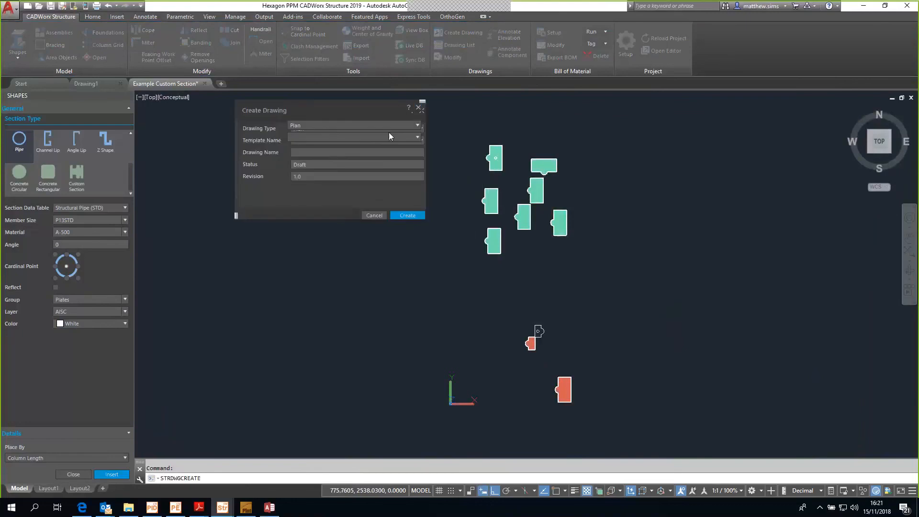
{"action": "left_click", "coordinate": [418, 107]}
{"action": "left_click", "coordinate": [451, 35]}
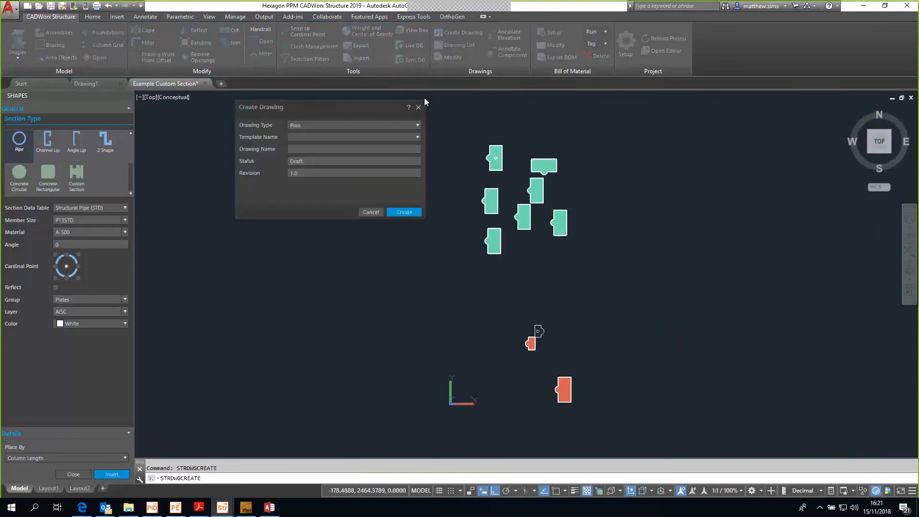
{"action": "left_click", "coordinate": [308, 126]}
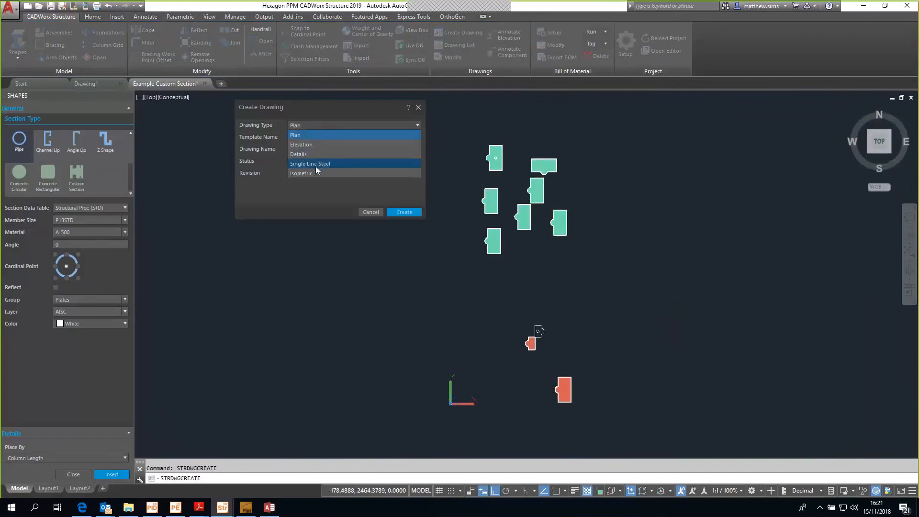
{"action": "left_click", "coordinate": [315, 135]}
{"action": "left_click", "coordinate": [314, 138]}
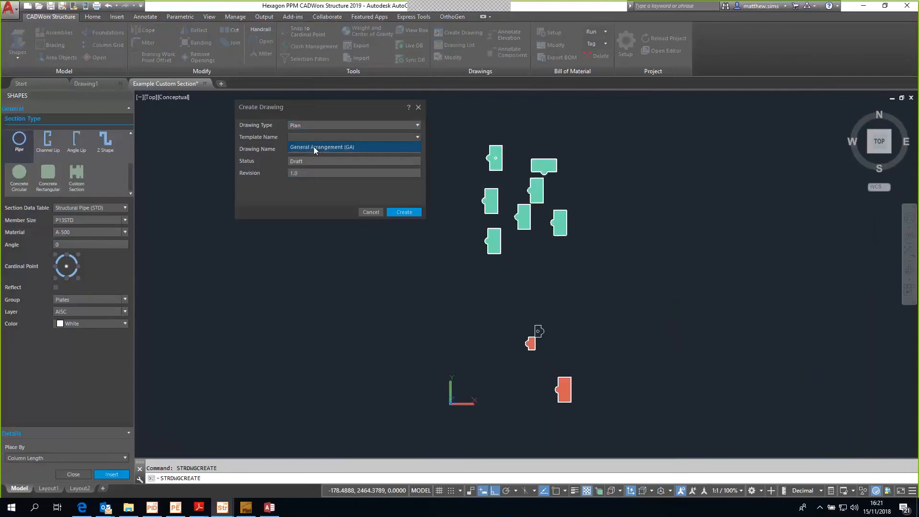
{"action": "left_click", "coordinate": [314, 146]}
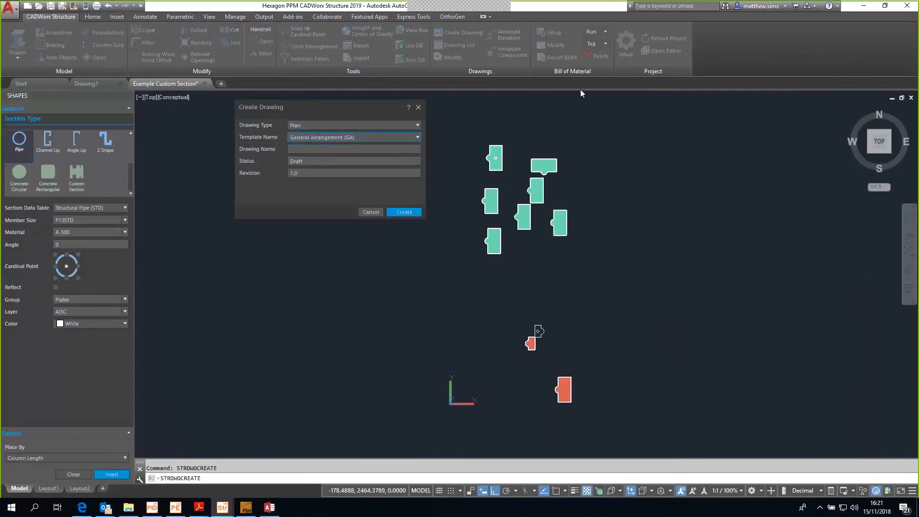
{"action": "left_click", "coordinate": [419, 107]}
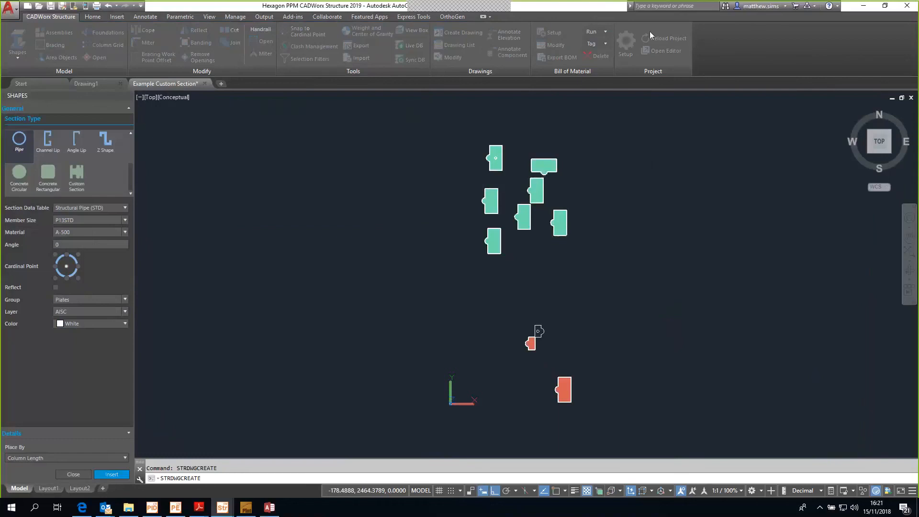
- Examine the drawing templates in the structure setup, comparing the Elevations and General Arrangement (GA) templates and the available template types
{"action": "left_click", "coordinate": [623, 43]}
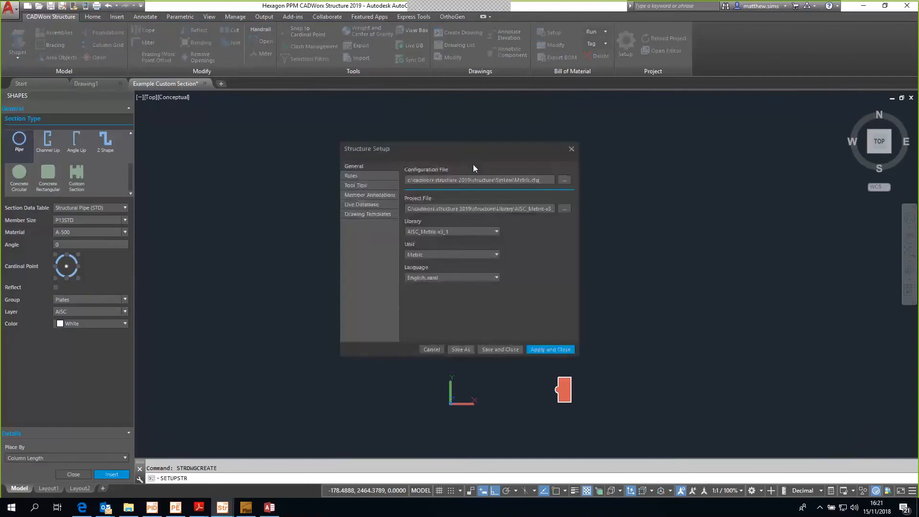
{"action": "left_click", "coordinate": [378, 213]}
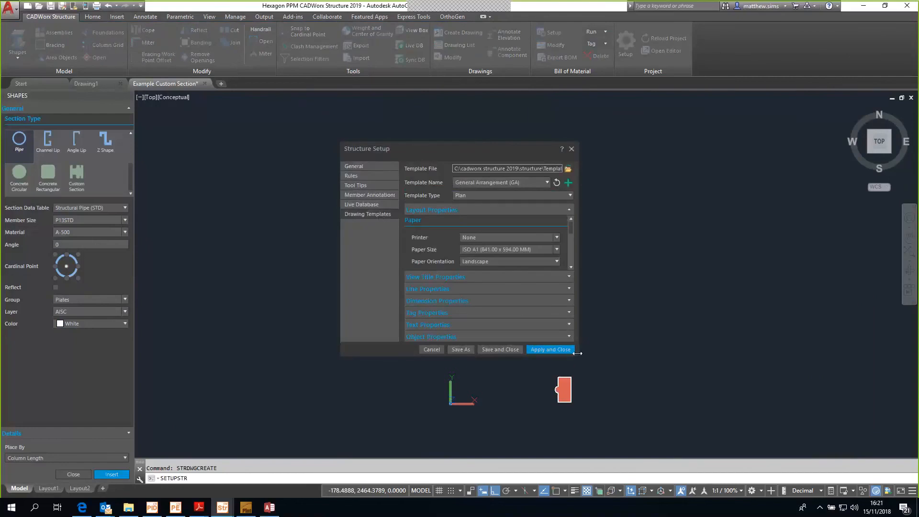
{"action": "left_click_drag", "start_coordinate": [731, 429], "coordinate": [732, 429]}
{"action": "left_click", "coordinate": [472, 185]}
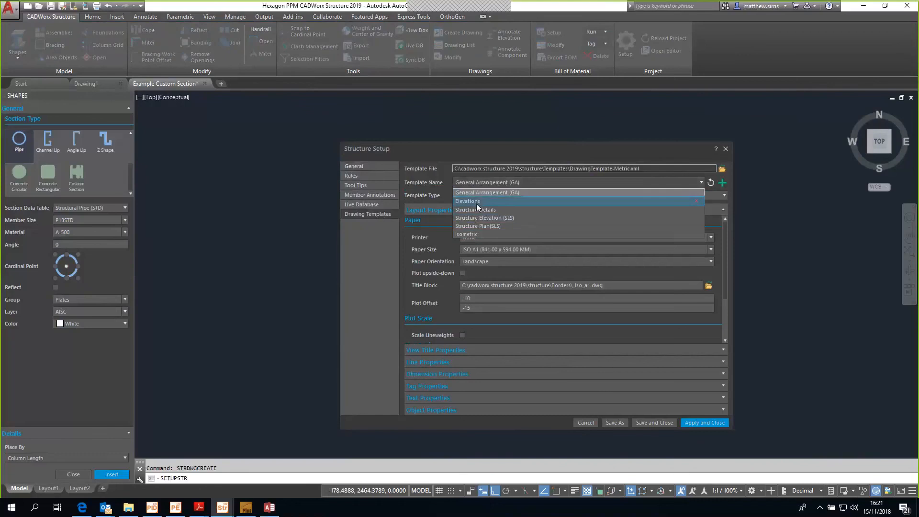
{"action": "left_click", "coordinate": [476, 202]}
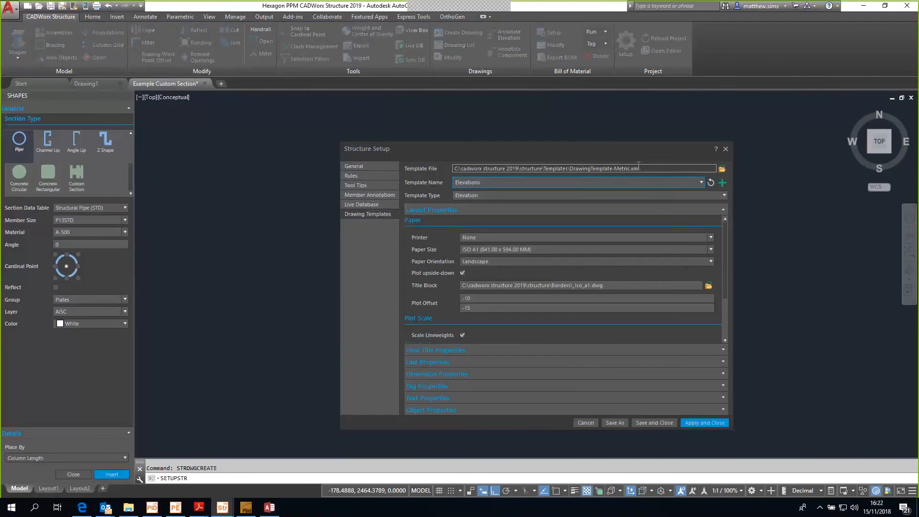
{"action": "left_click", "coordinate": [530, 181]}
{"action": "left_click", "coordinate": [522, 191]}
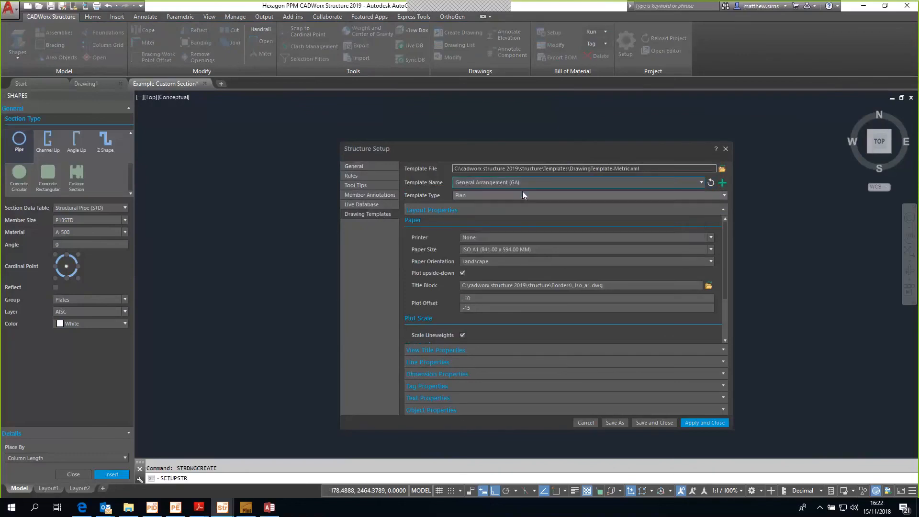
{"action": "left_click", "coordinate": [522, 194]}
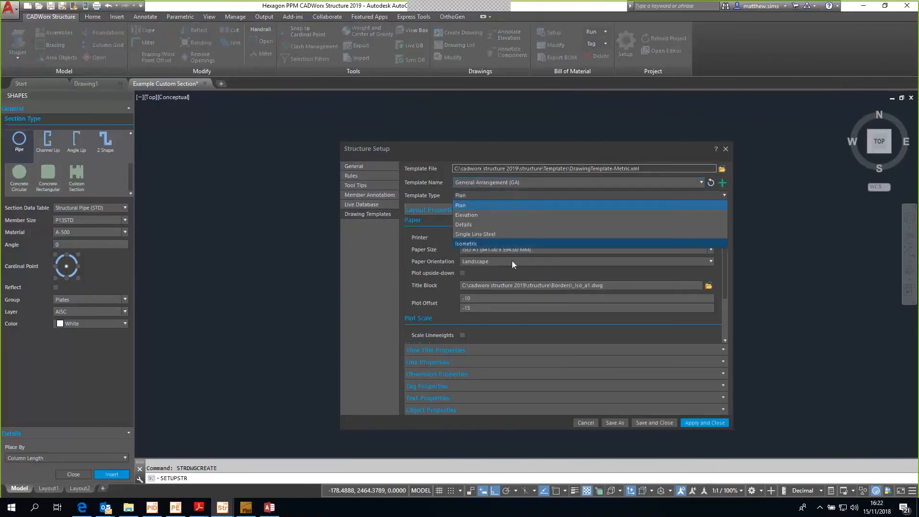
{"action": "left_click", "coordinate": [500, 205]}
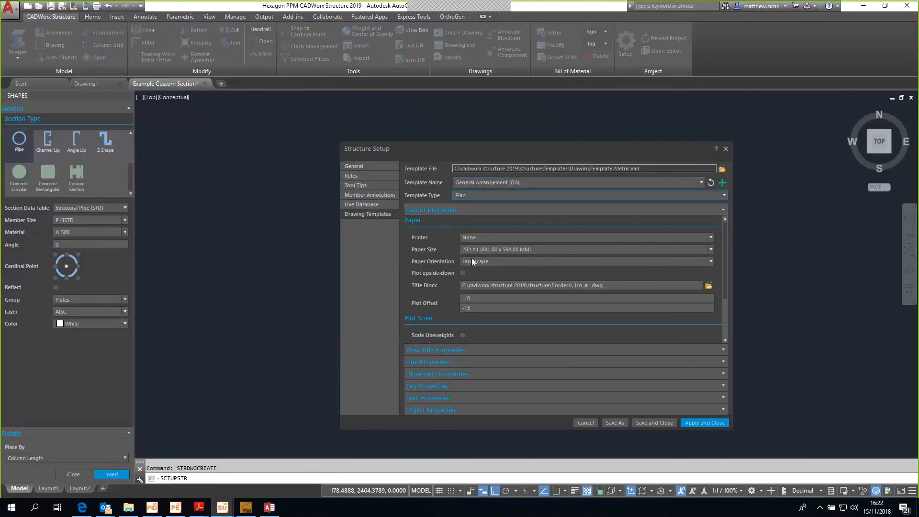
- Review the General Arrangement (GA) template's view title, line, dimension, tag, text and object properties, leaving the setup without saving
{"action": "left_click", "coordinate": [439, 352]}
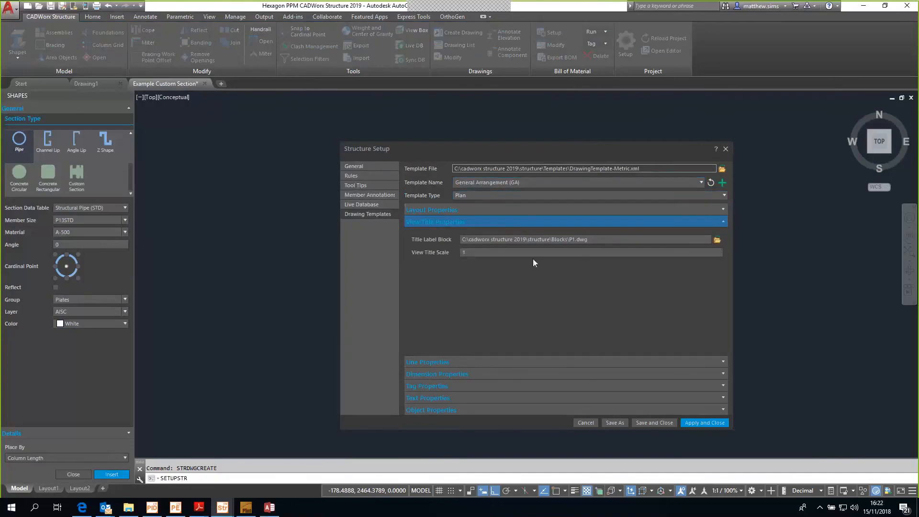
{"action": "left_click", "coordinate": [542, 366]}
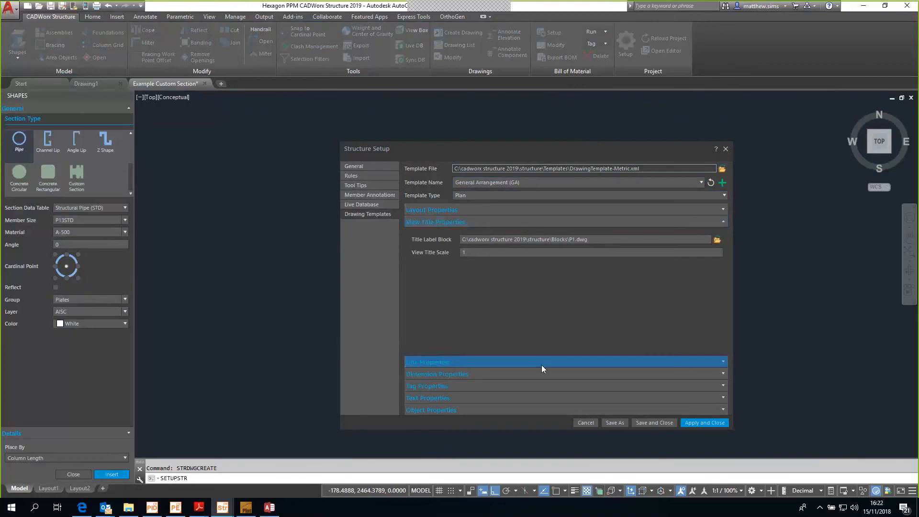
{"action": "left_click", "coordinate": [455, 385]}
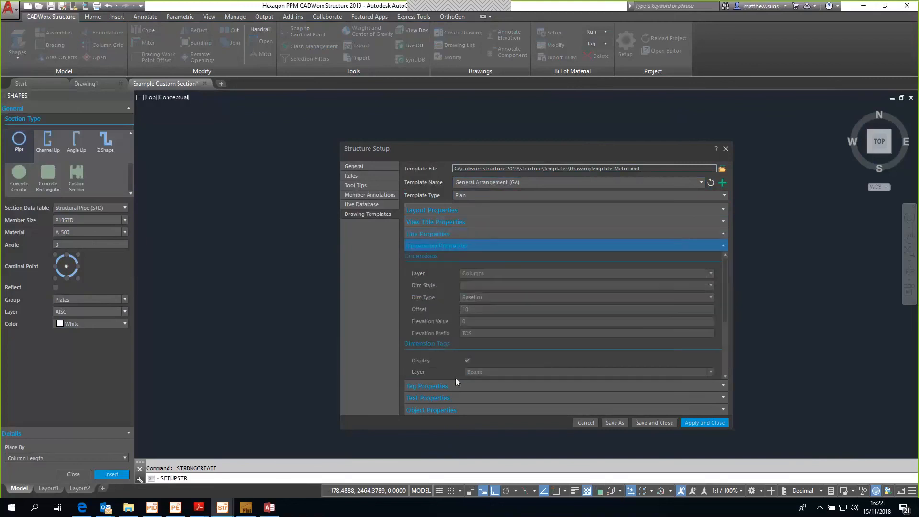
{"action": "left_click", "coordinate": [452, 397]}
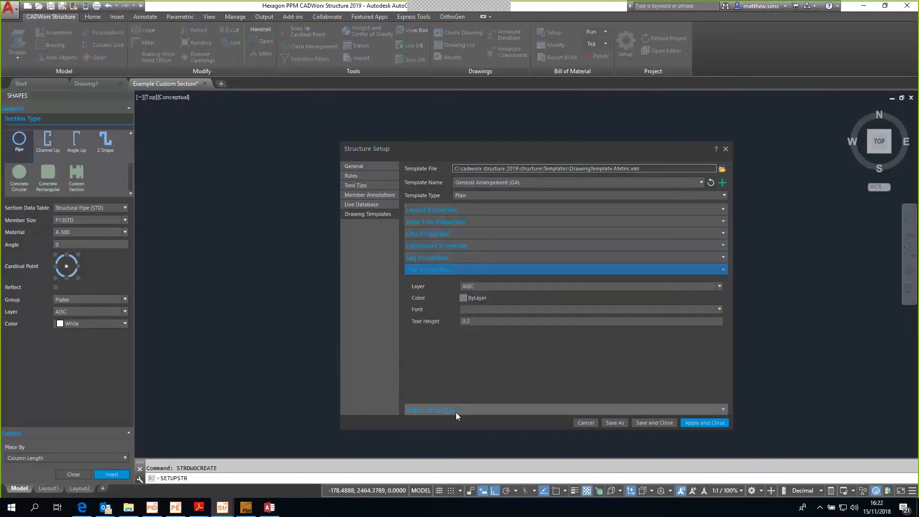
{"action": "left_click", "coordinate": [455, 410]}
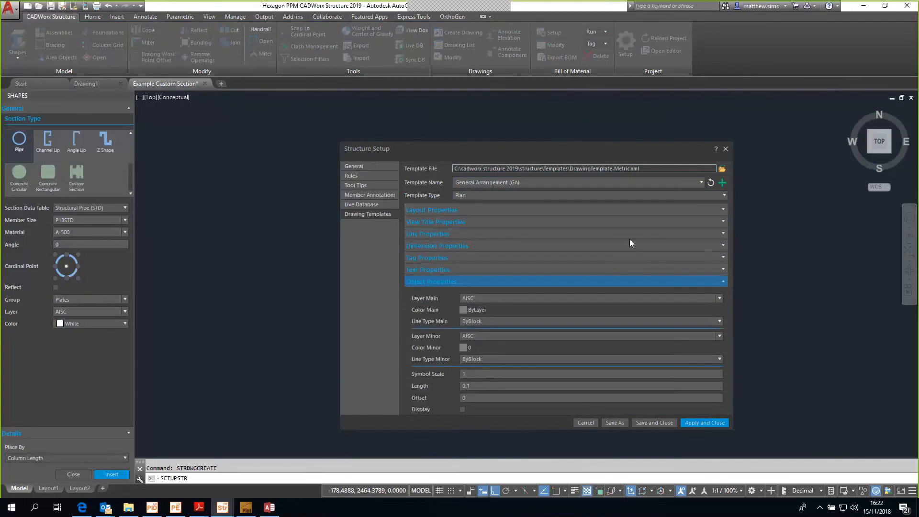
{"action": "left_click", "coordinate": [726, 151]}
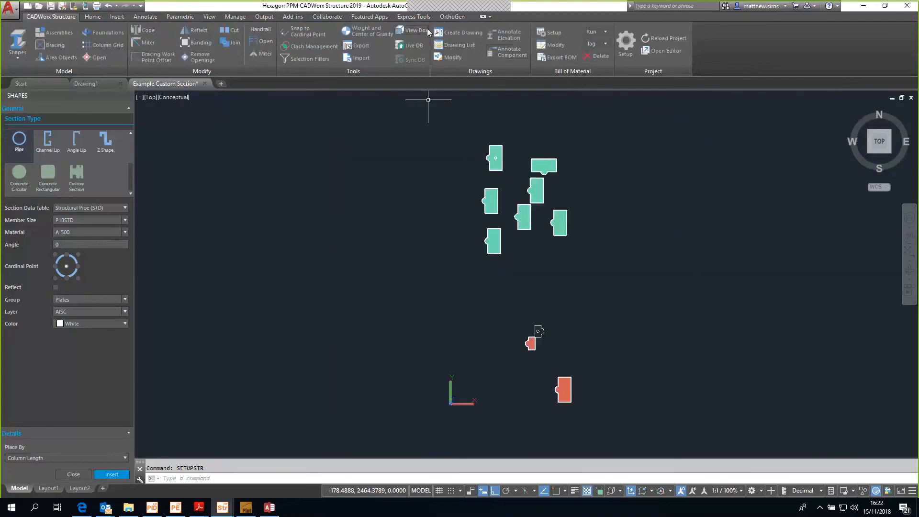
- Create a Plan drawing named demo from the General Arrangement (GA) template
{"action": "left_click", "coordinate": [444, 34]}
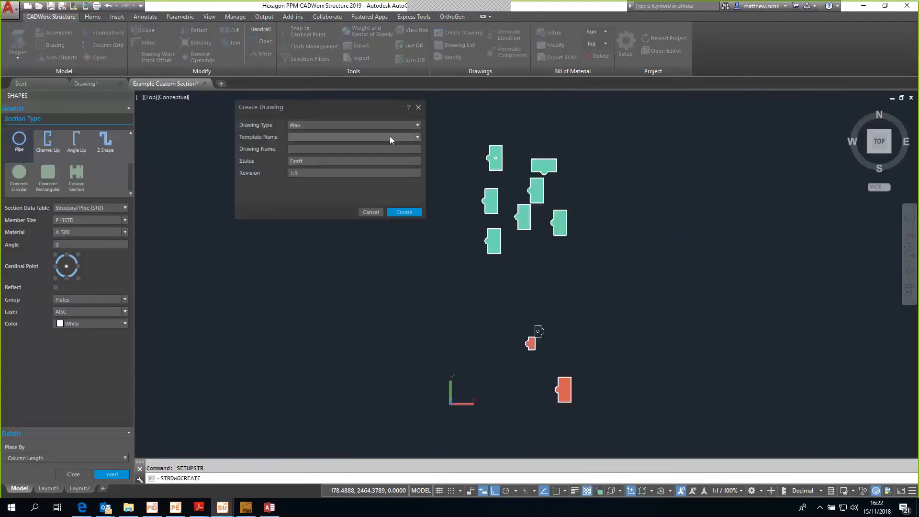
{"action": "left_click", "coordinate": [360, 141]}
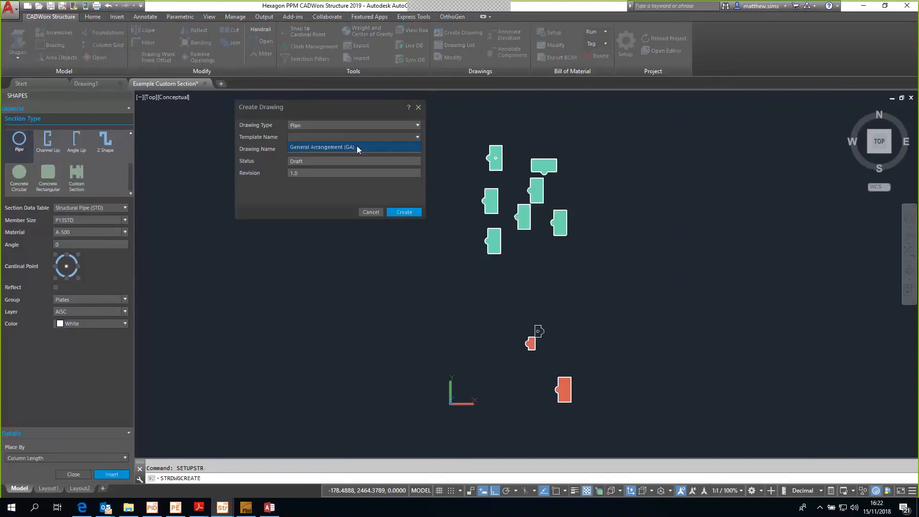
{"action": "left_click", "coordinate": [357, 146]}
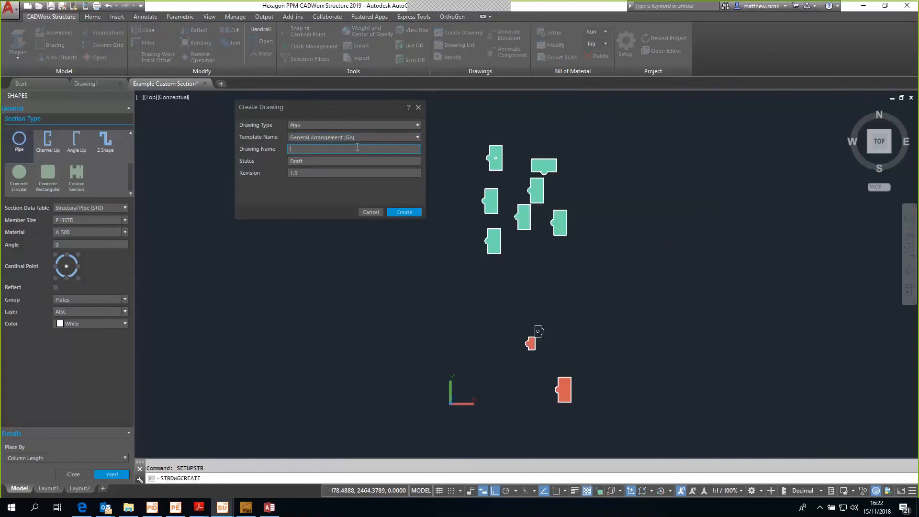
{"action": "type", "text": "demo"}
{"action": "key", "text": "Return"}
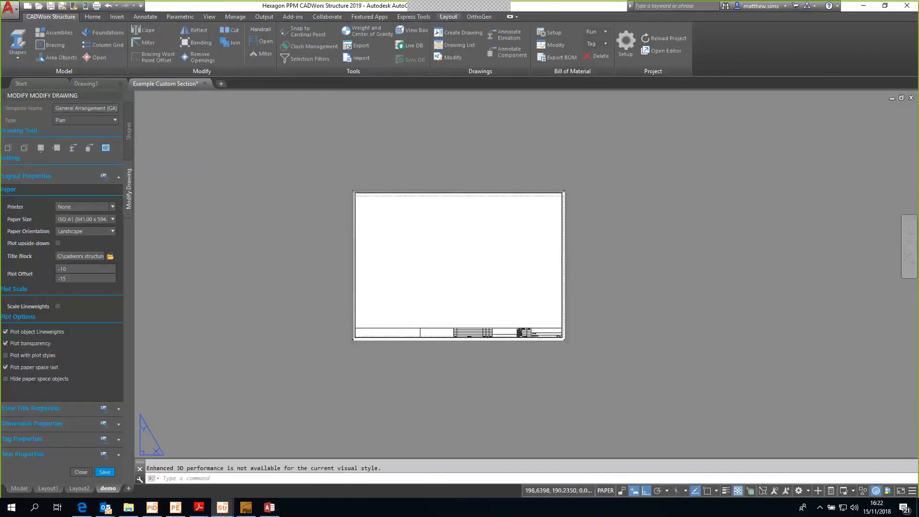
- Begin a Plan viewport named demo on the new sheet and check for an existing view box
{"action": "left_click", "coordinate": [105, 148]}
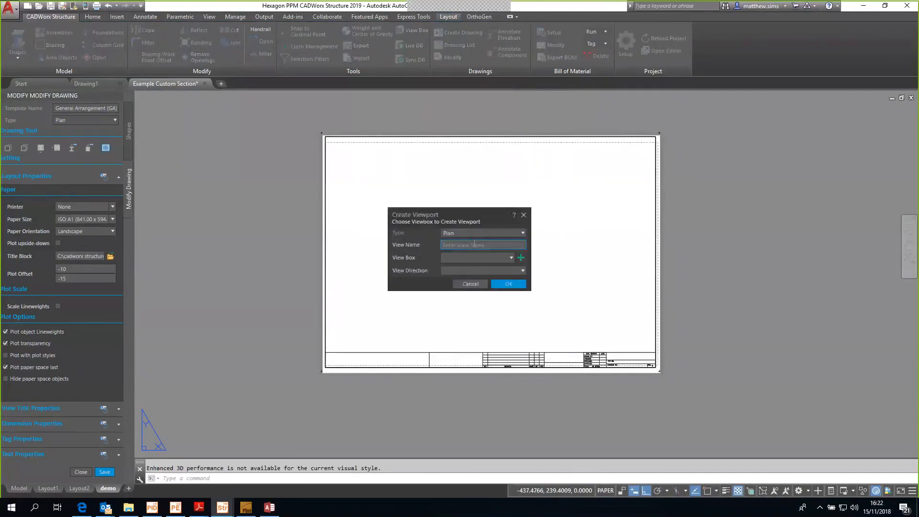
{"action": "left_click", "coordinate": [474, 245]}
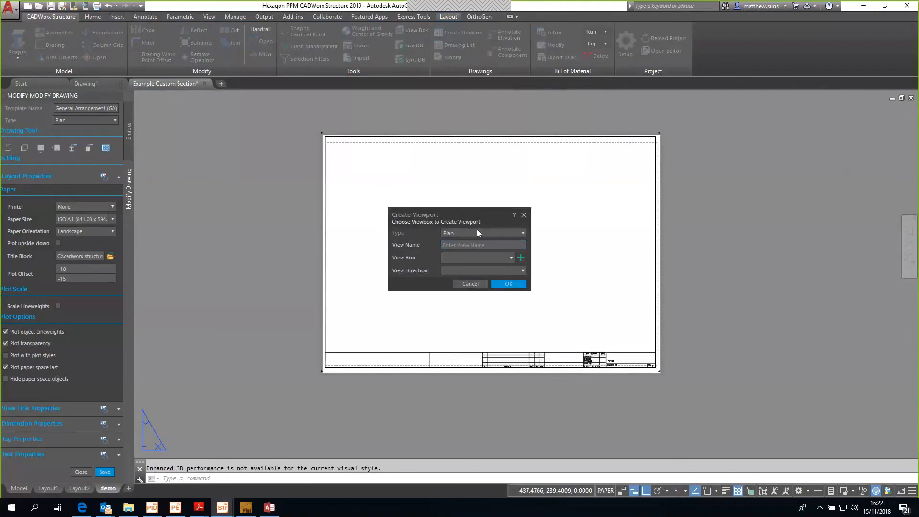
{"action": "type", "text": "demo"}
{"action": "left_click", "coordinate": [474, 255]}
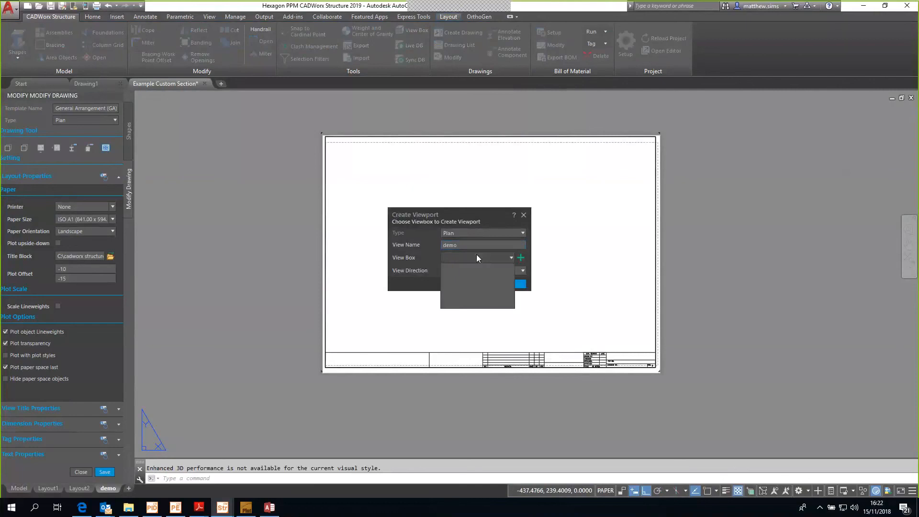
{"action": "left_click", "coordinate": [476, 255]}
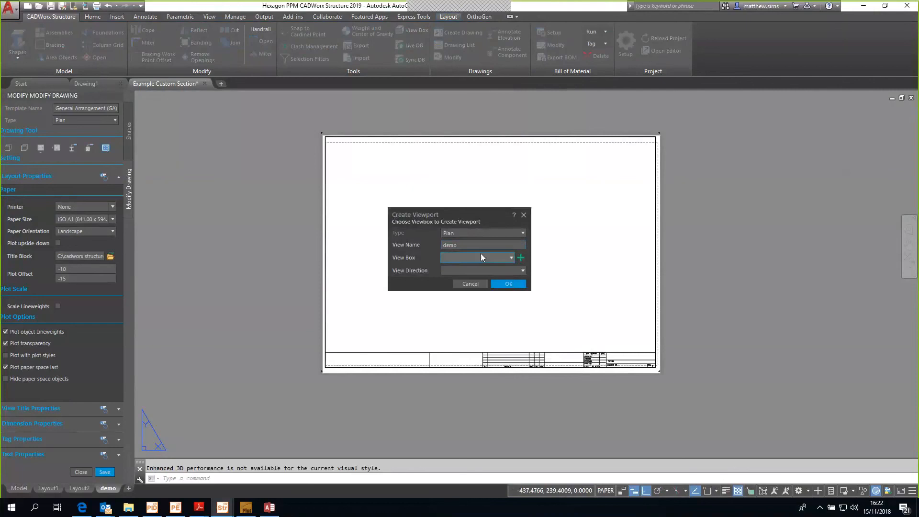
- Try to define a new Plan view box by selecting a beam in the model
{"action": "left_click", "coordinate": [521, 258]}
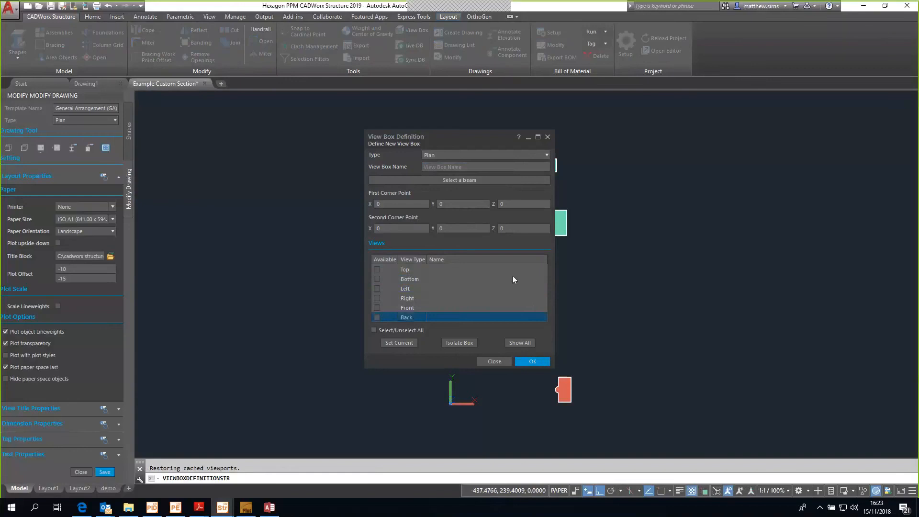
{"action": "left_click", "coordinate": [475, 180]}
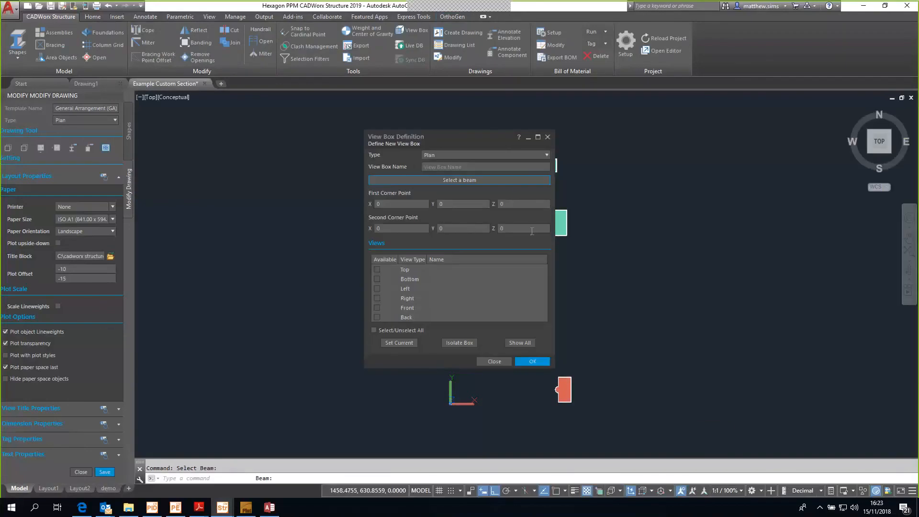
{"action": "left_click", "coordinate": [517, 181]}
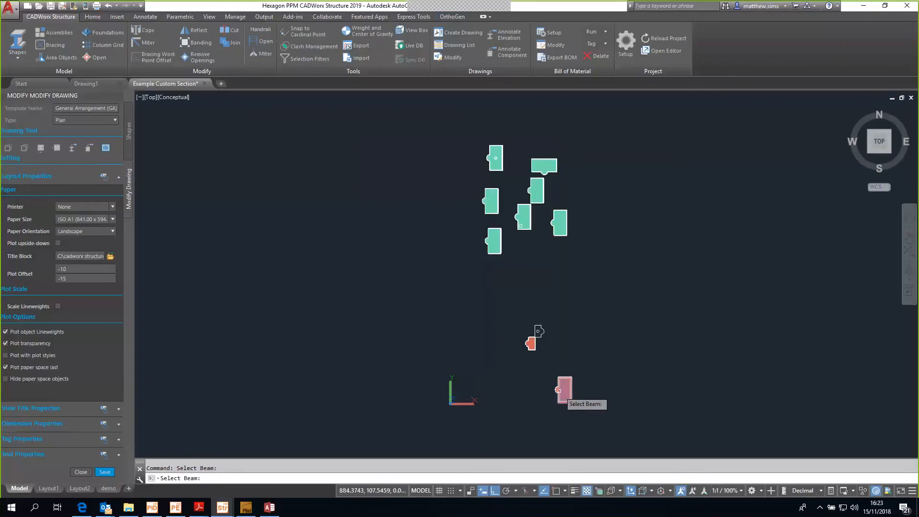
{"action": "left_click", "coordinate": [563, 302]}
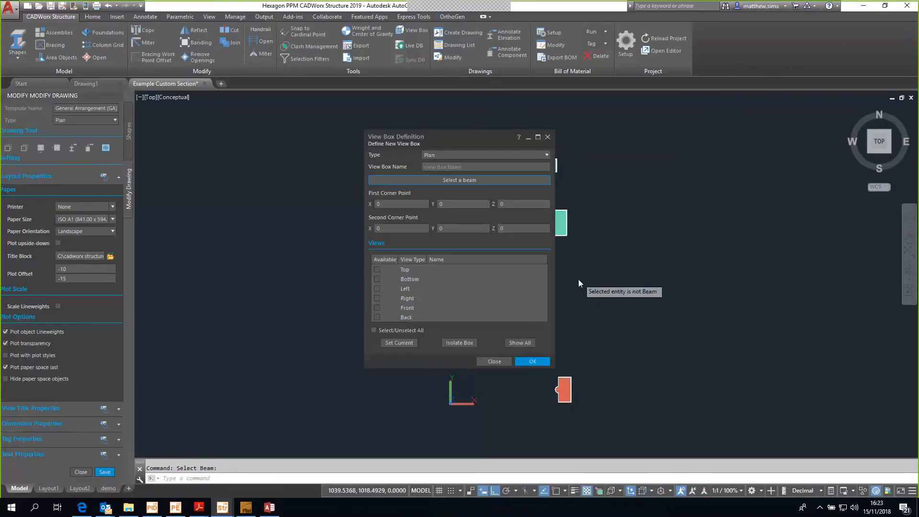
{"action": "left_click", "coordinate": [515, 363]}
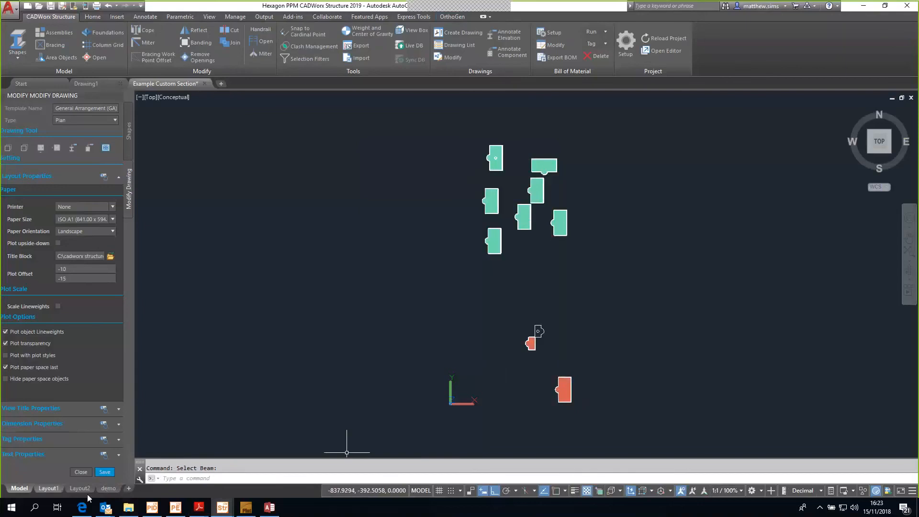
- Return to the demo layout and draw a rectangular MVIEW viewport in the middle of the sheet
{"action": "left_click", "coordinate": [107, 489]}
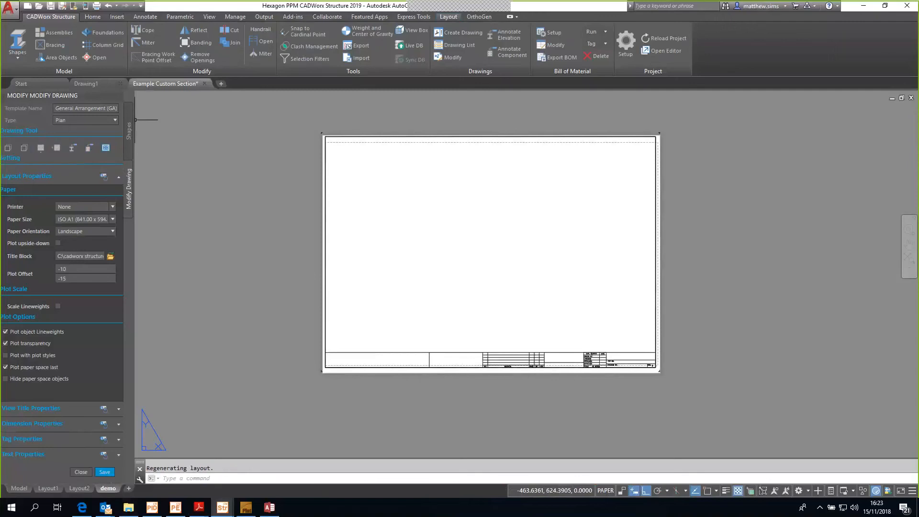
{"action": "left_click", "coordinate": [9, 148]}
{"action": "left_click", "coordinate": [526, 274]}
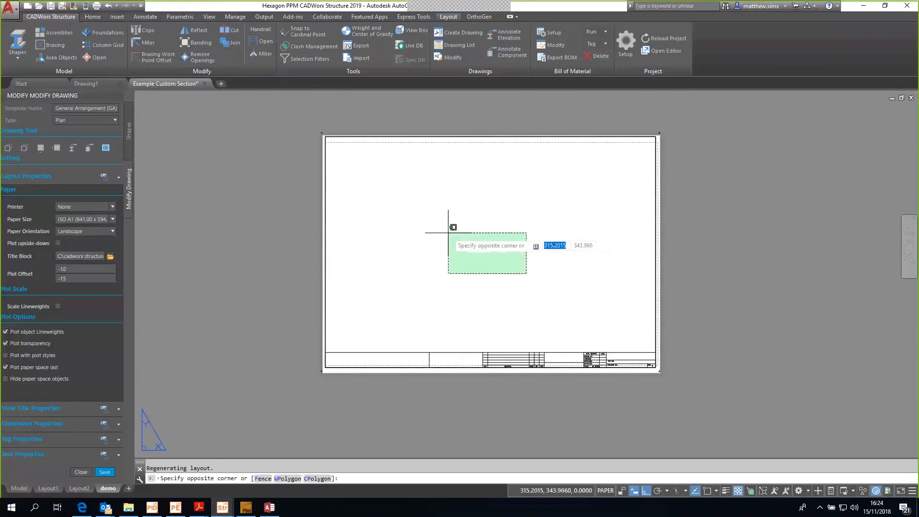
{"action": "left_click", "coordinate": [448, 232]}
{"action": "type", "text": "mv"}
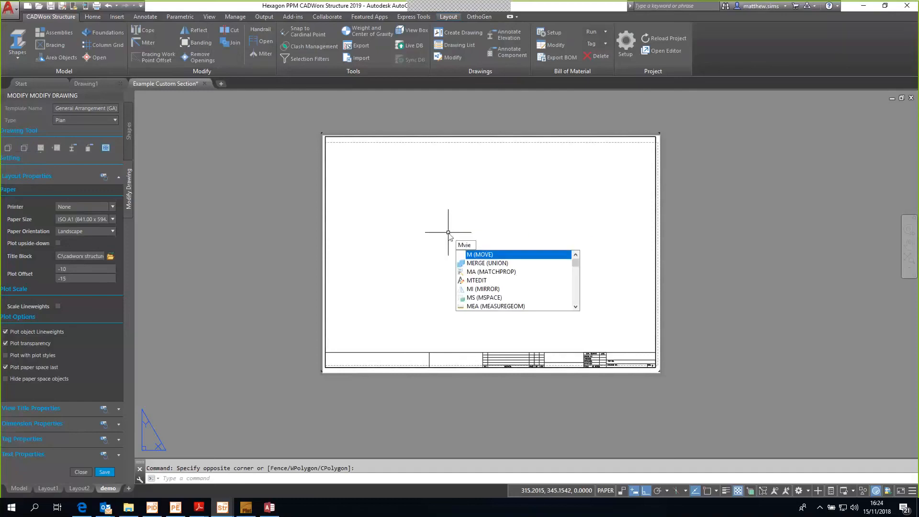
{"action": "key", "text": "Return"}
{"action": "left_click", "coordinate": [392, 190]}
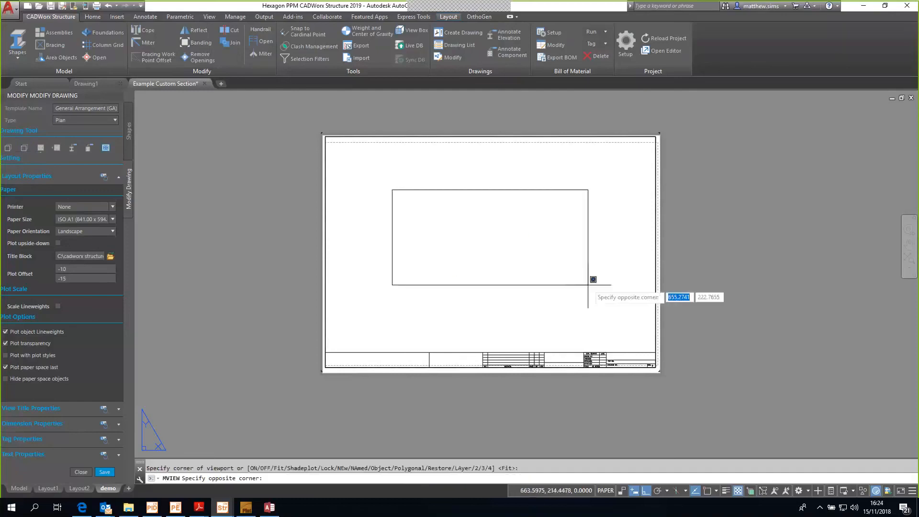
{"action": "left_click", "coordinate": [585, 302]}
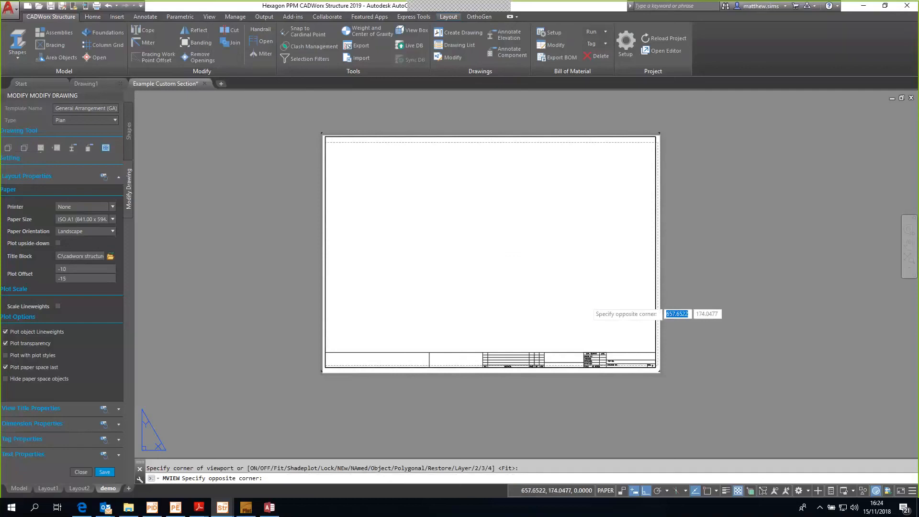
- Activate the demo sheet's viewport, set its visual style to 2D Wireframe and fit all members inside it
{"action": "double_click", "coordinate": [408, 194]}
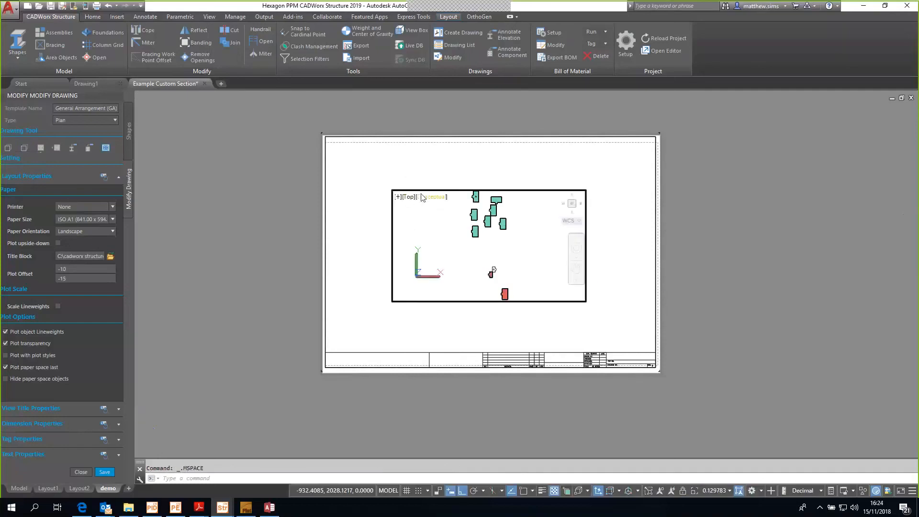
{"action": "left_click", "coordinate": [431, 197]}
{"action": "left_click", "coordinate": [445, 221]}
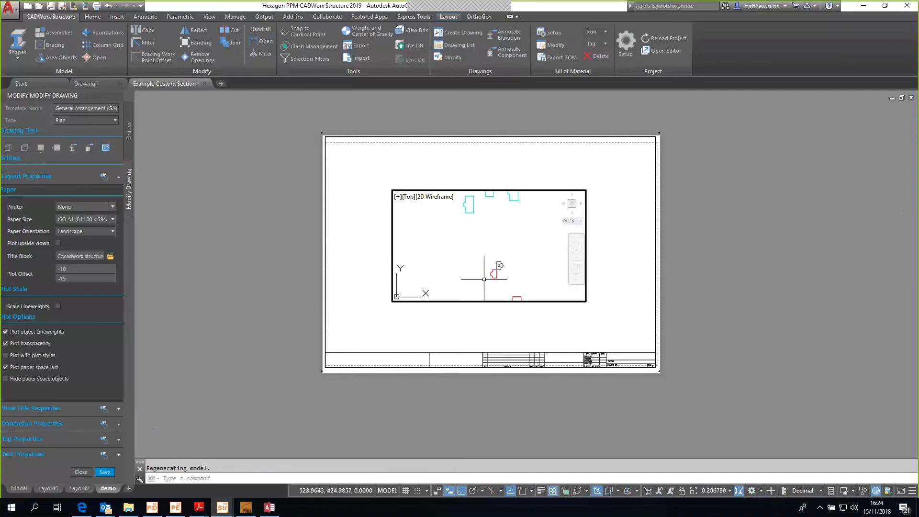
{"action": "middle_click_drag", "start_coordinate": [517, 277], "coordinate": [500, 301]}
{"action": "scroll", "coordinate": [464, 221], "scroll_direction": "down", "scroll_amount": 4}
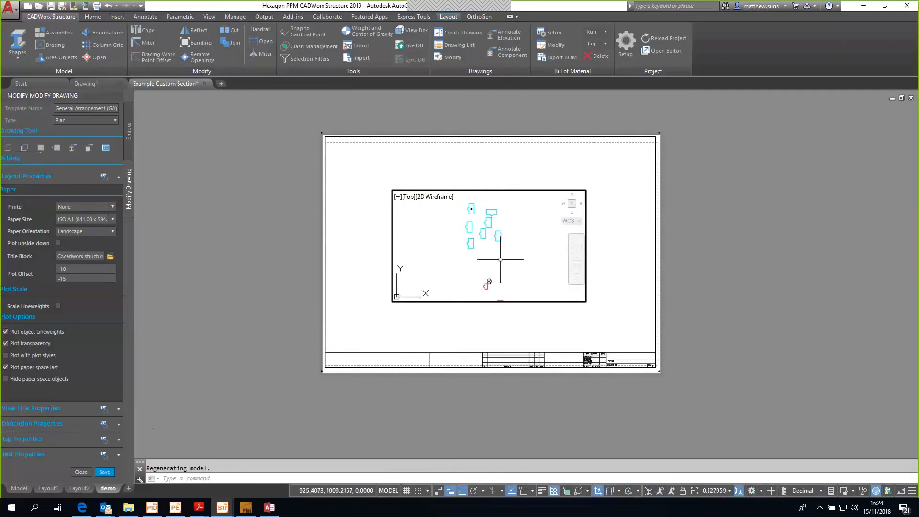
{"action": "scroll", "coordinate": [495, 248], "scroll_direction": "down", "scroll_amount": 2}
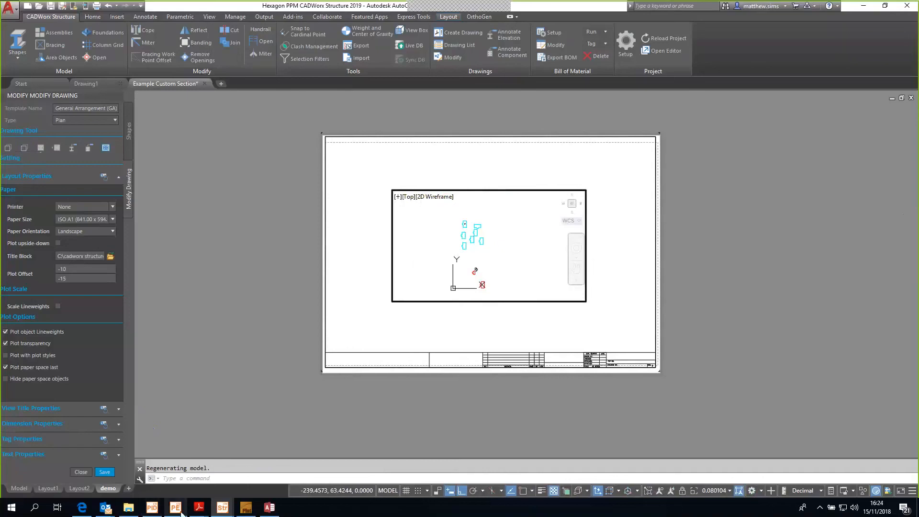
- Switch to the demo piping drawing in CADWorx Plant and set the Layout1 viewport to a Top view framing the pipework
{"action": "left_click", "coordinate": [254, 513]}
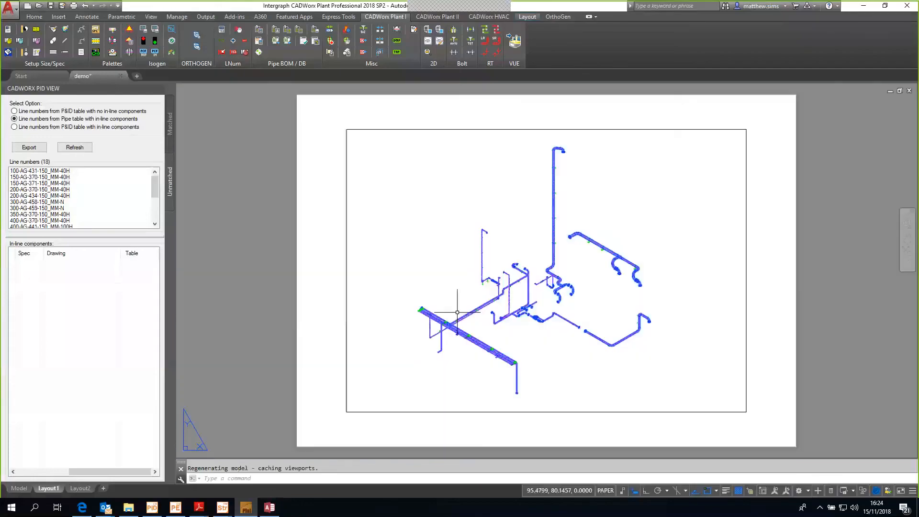
{"action": "double_click", "coordinate": [402, 159]}
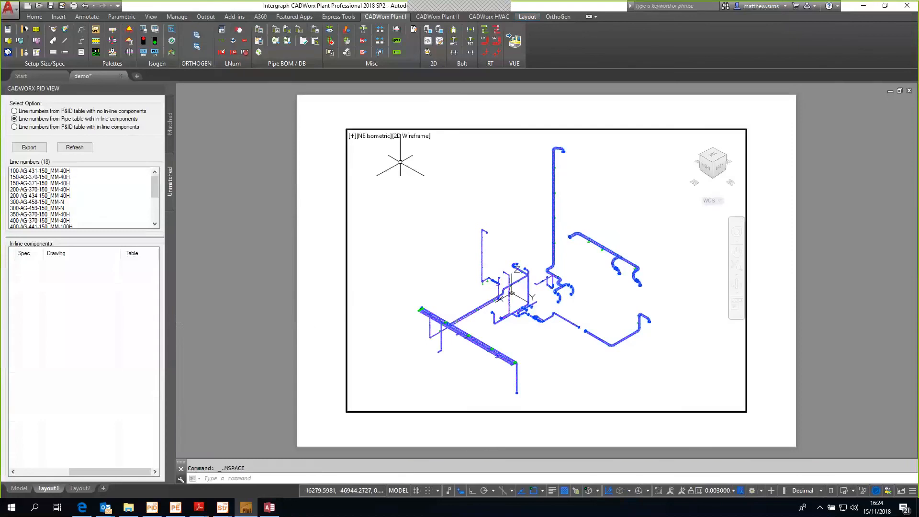
{"action": "left_click", "coordinate": [382, 137]}
{"action": "left_click", "coordinate": [397, 159]}
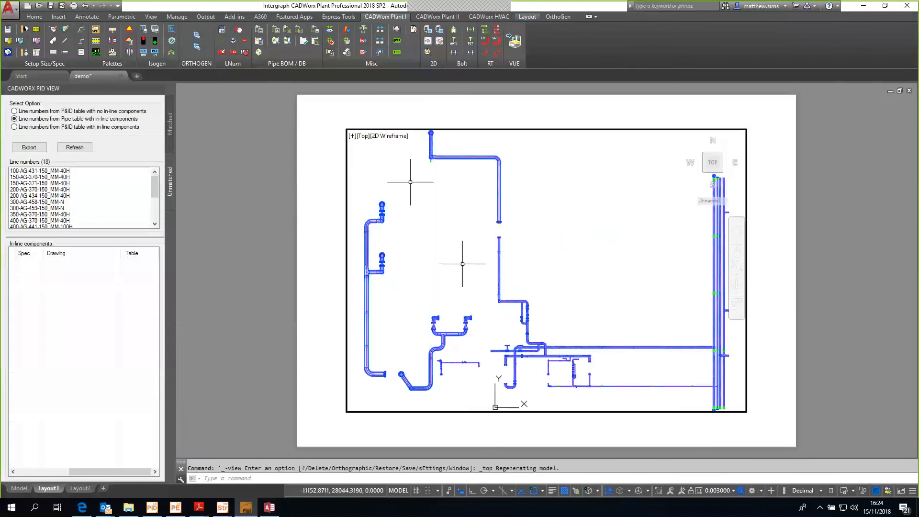
{"action": "scroll", "coordinate": [423, 362], "scroll_direction": "down", "scroll_amount": 2}
{"action": "scroll", "coordinate": [467, 349], "scroll_direction": "up", "scroll_amount": 1}
{"action": "mouse_move", "coordinate": [467, 349]}
{"action": "middle_mouse_down"}
{"action": "mouse_move", "coordinate": [501, 335]}
{"action": "mouse_move", "coordinate": [498, 344]}
{"action": "mouse_move", "coordinate": [493, 333]}
{"action": "mouse_move", "coordinate": [487, 349]}
{"action": "mouse_move", "coordinate": [483, 342]}
{"action": "middle_mouse_up"}
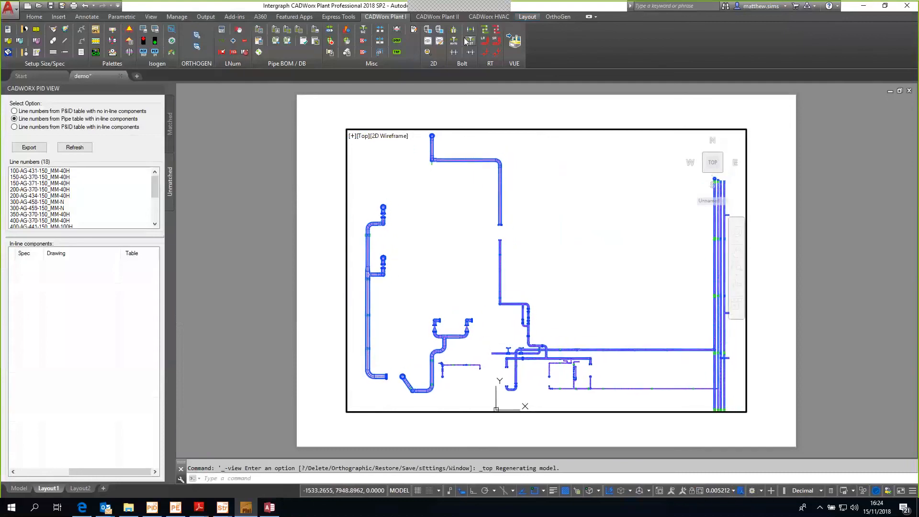
- Generate a 2D representation of the Layout1 viewport with the solids-and-centerlines filter, turning the original viewport off
{"action": "left_click", "coordinate": [433, 29]}
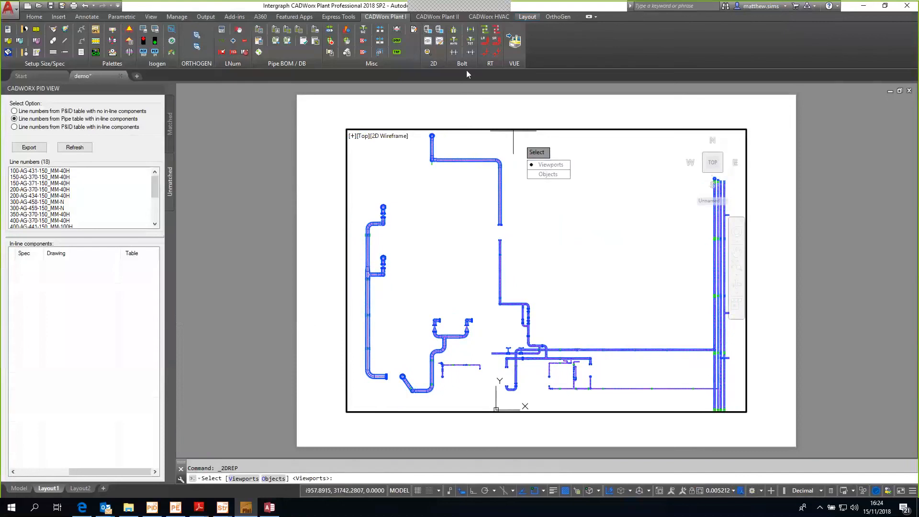
{"action": "key", "text": "Return"}
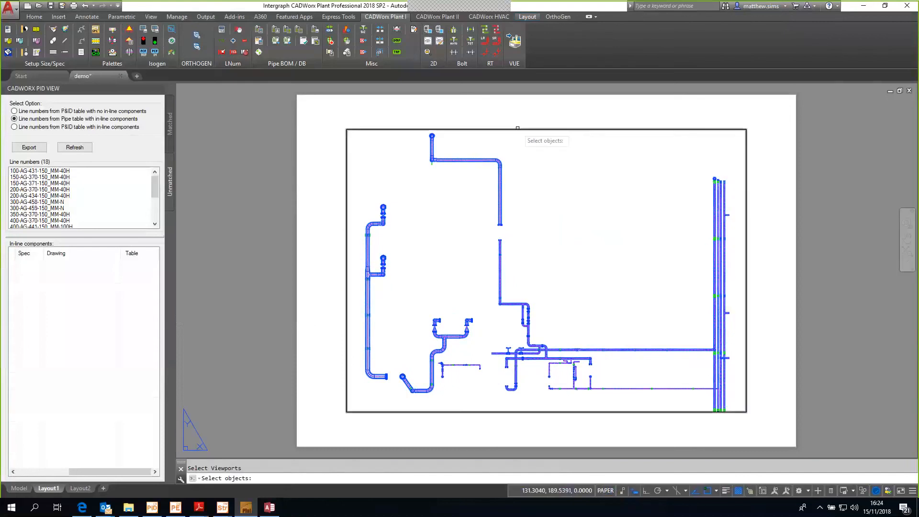
{"action": "left_click", "coordinate": [517, 128]}
{"action": "key", "text": "Return"}
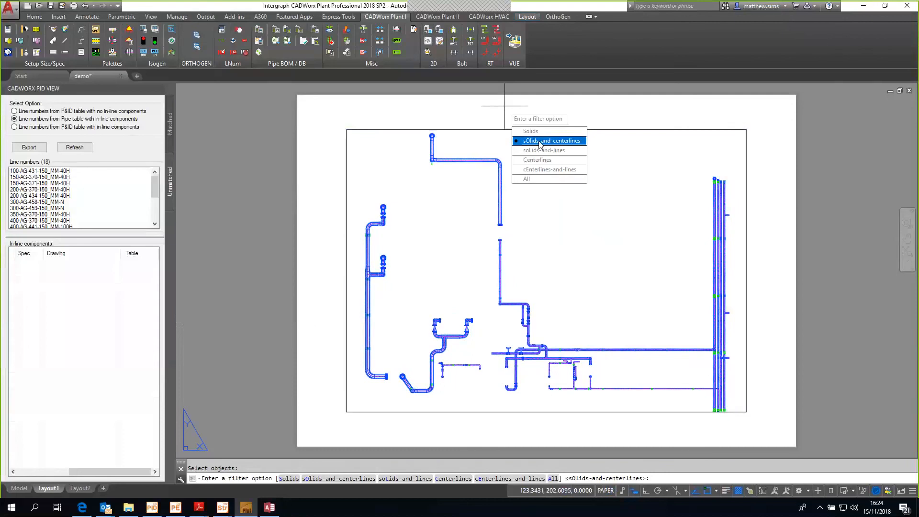
{"action": "left_click", "coordinate": [539, 142]}
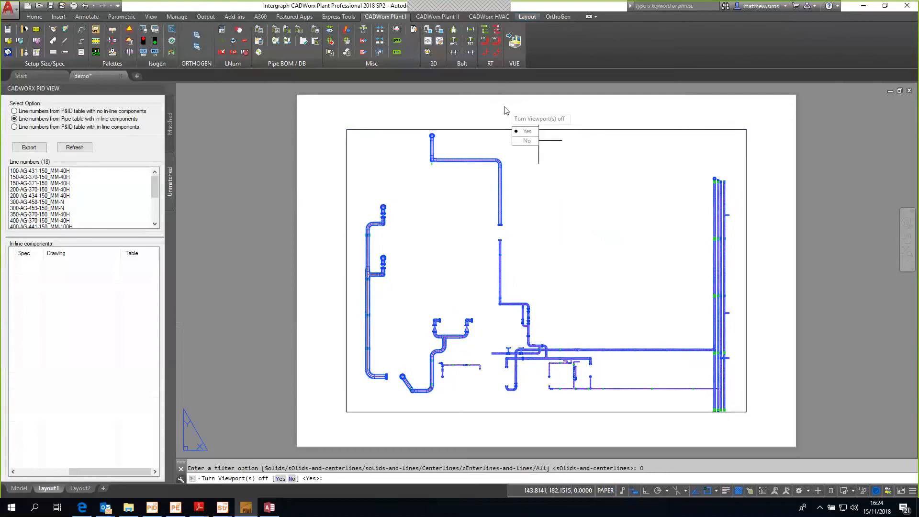
{"action": "key", "text": "Return"}
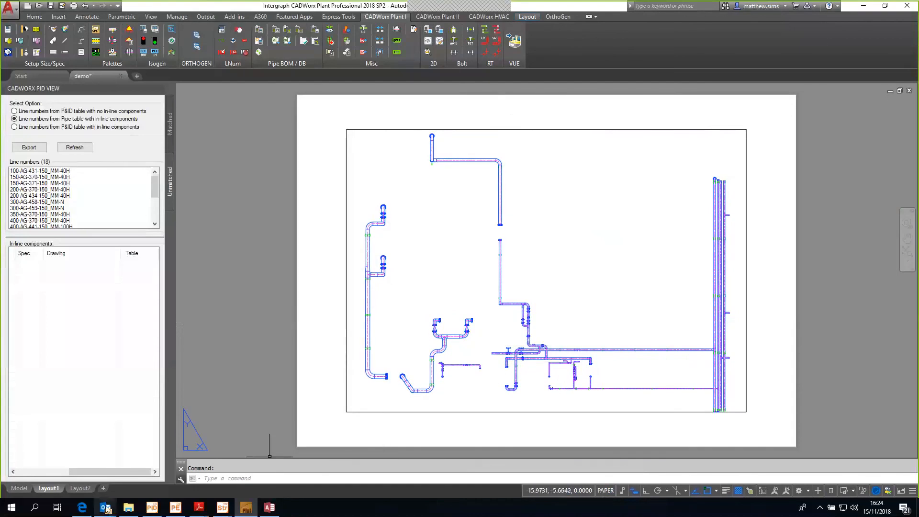
- Examine the 2D pipe, flange and centerline linework up close, and return to the Example Custom Section drawing in CADWorx Structure
{"action": "scroll", "coordinate": [416, 396], "scroll_direction": "up", "scroll_amount": 10}
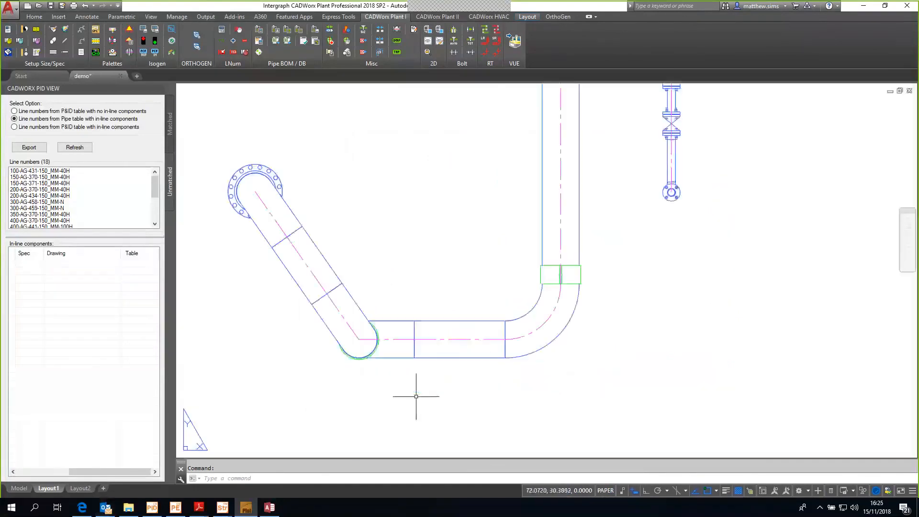
{"action": "left_click", "coordinate": [430, 357]}
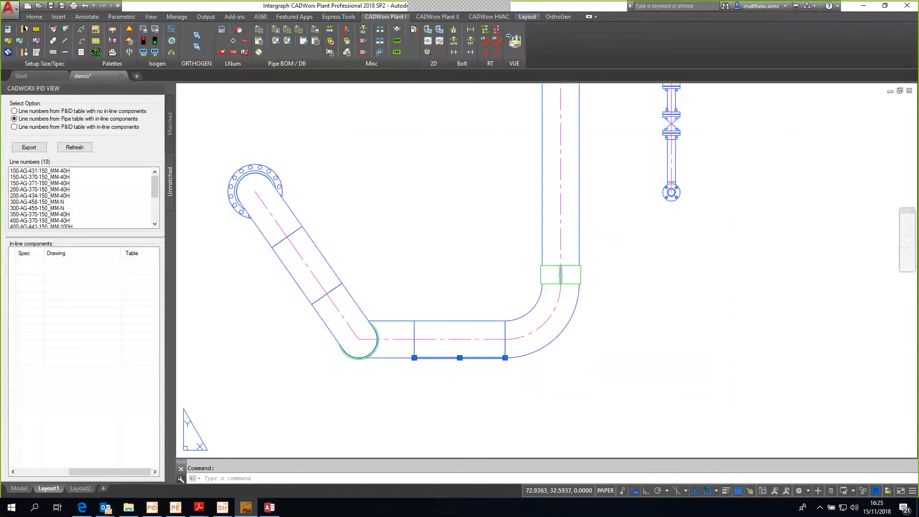
{"action": "key", "text": "Escape"}
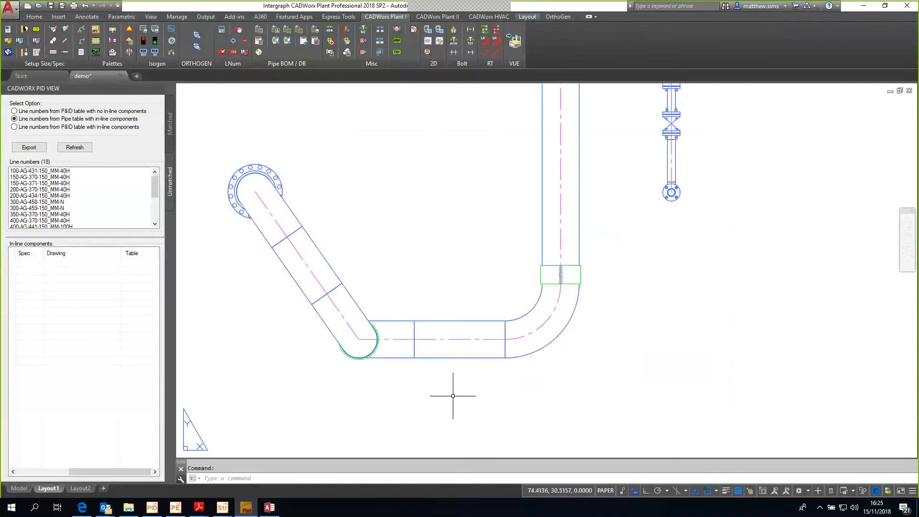
{"action": "middle_click_drag", "start_coordinate": [631, 208], "coordinate": [495, 485]}
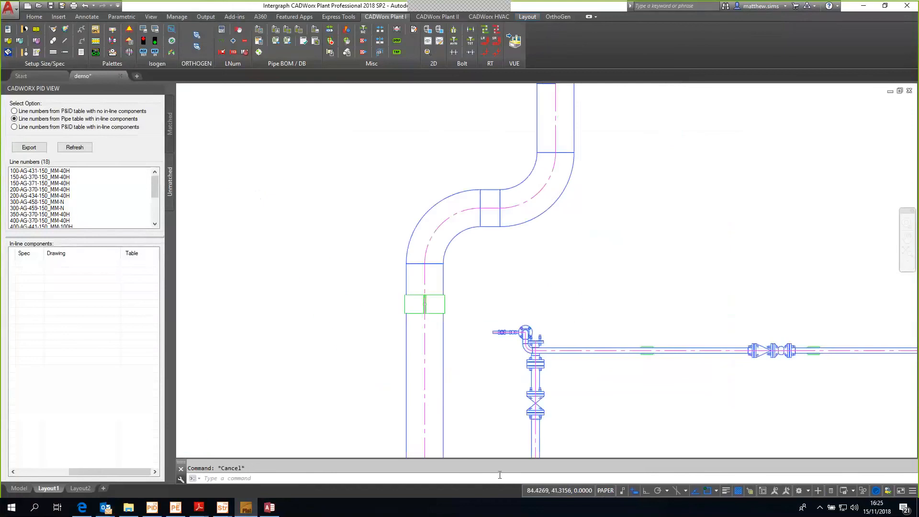
{"action": "scroll", "coordinate": [558, 374], "scroll_direction": "up", "scroll_amount": 6}
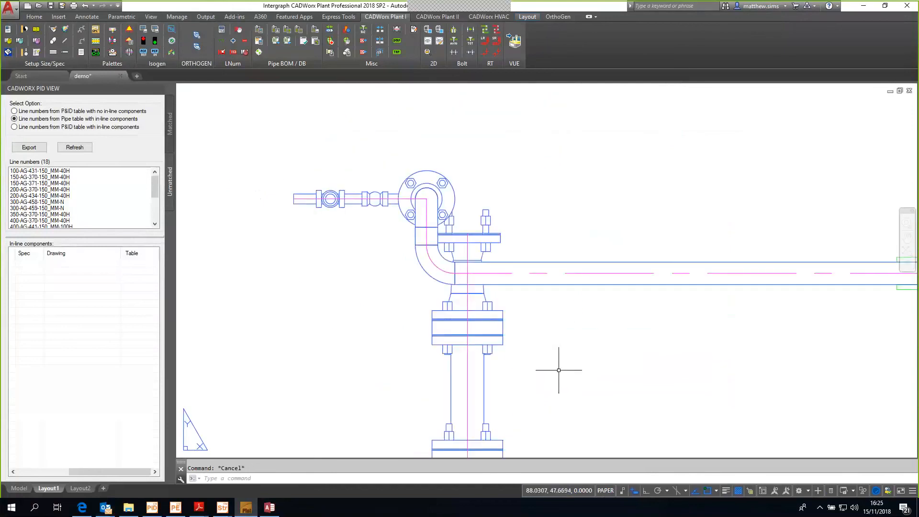
{"action": "scroll", "coordinate": [558, 374], "scroll_direction": "down", "scroll_amount": 6}
{"action": "scroll", "coordinate": [559, 373], "scroll_direction": "down", "scroll_amount": 3}
{"action": "middle_click_drag", "start_coordinate": [775, 327], "coordinate": [466, 322]}
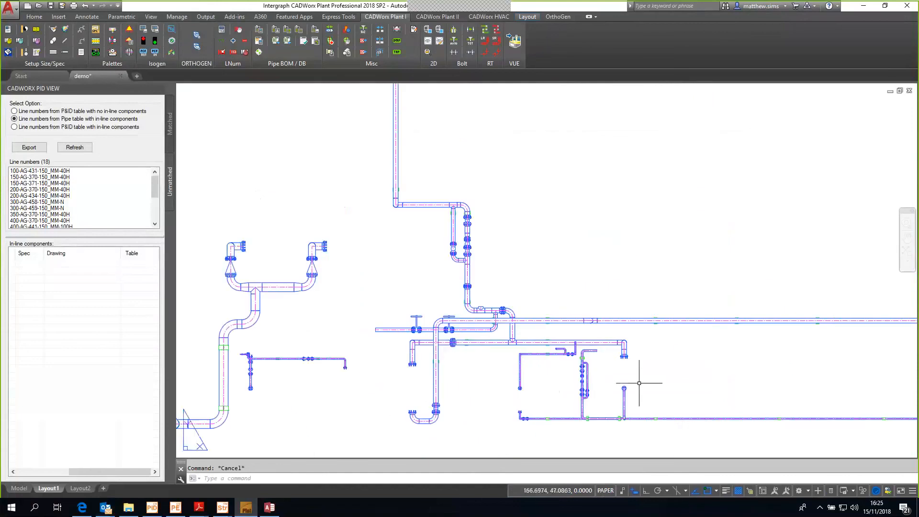
{"action": "middle_click_drag", "start_coordinate": [638, 382], "coordinate": [492, 326]}
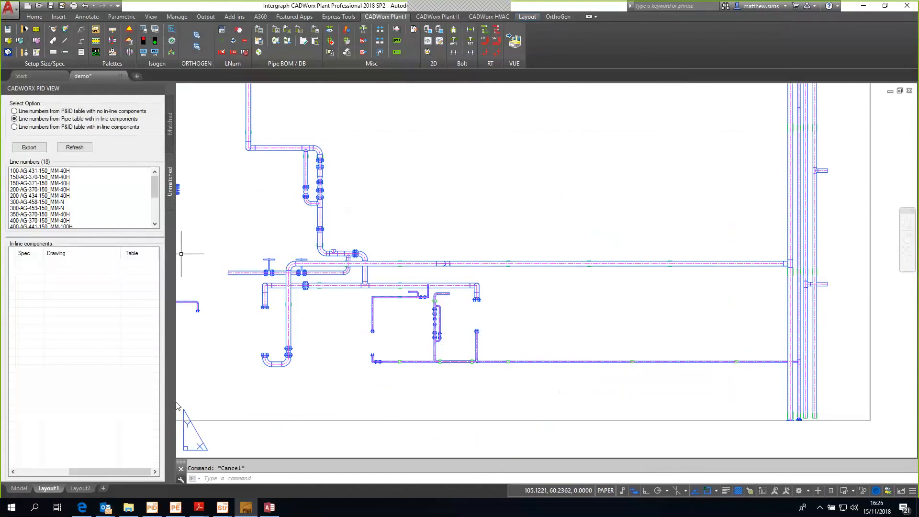
{"action": "mouse_move", "coordinate": [220, 510]}
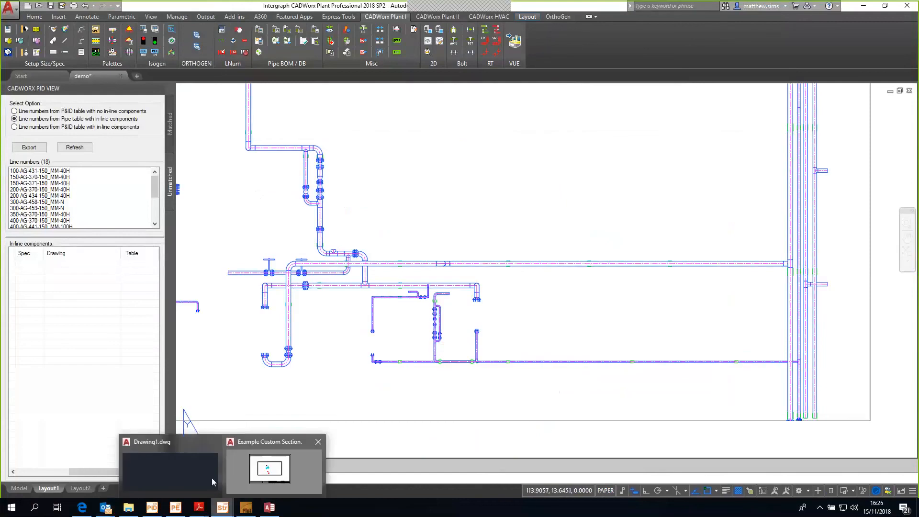
{"action": "left_click", "coordinate": [241, 471]}
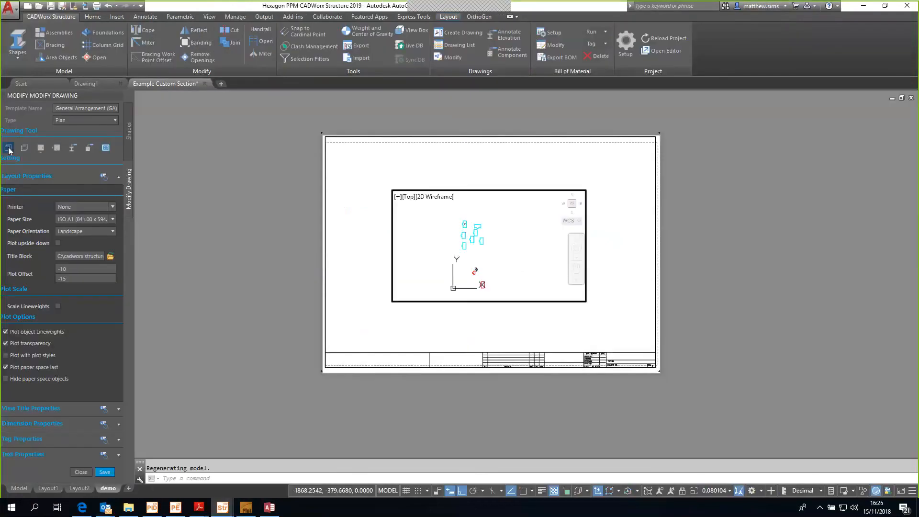